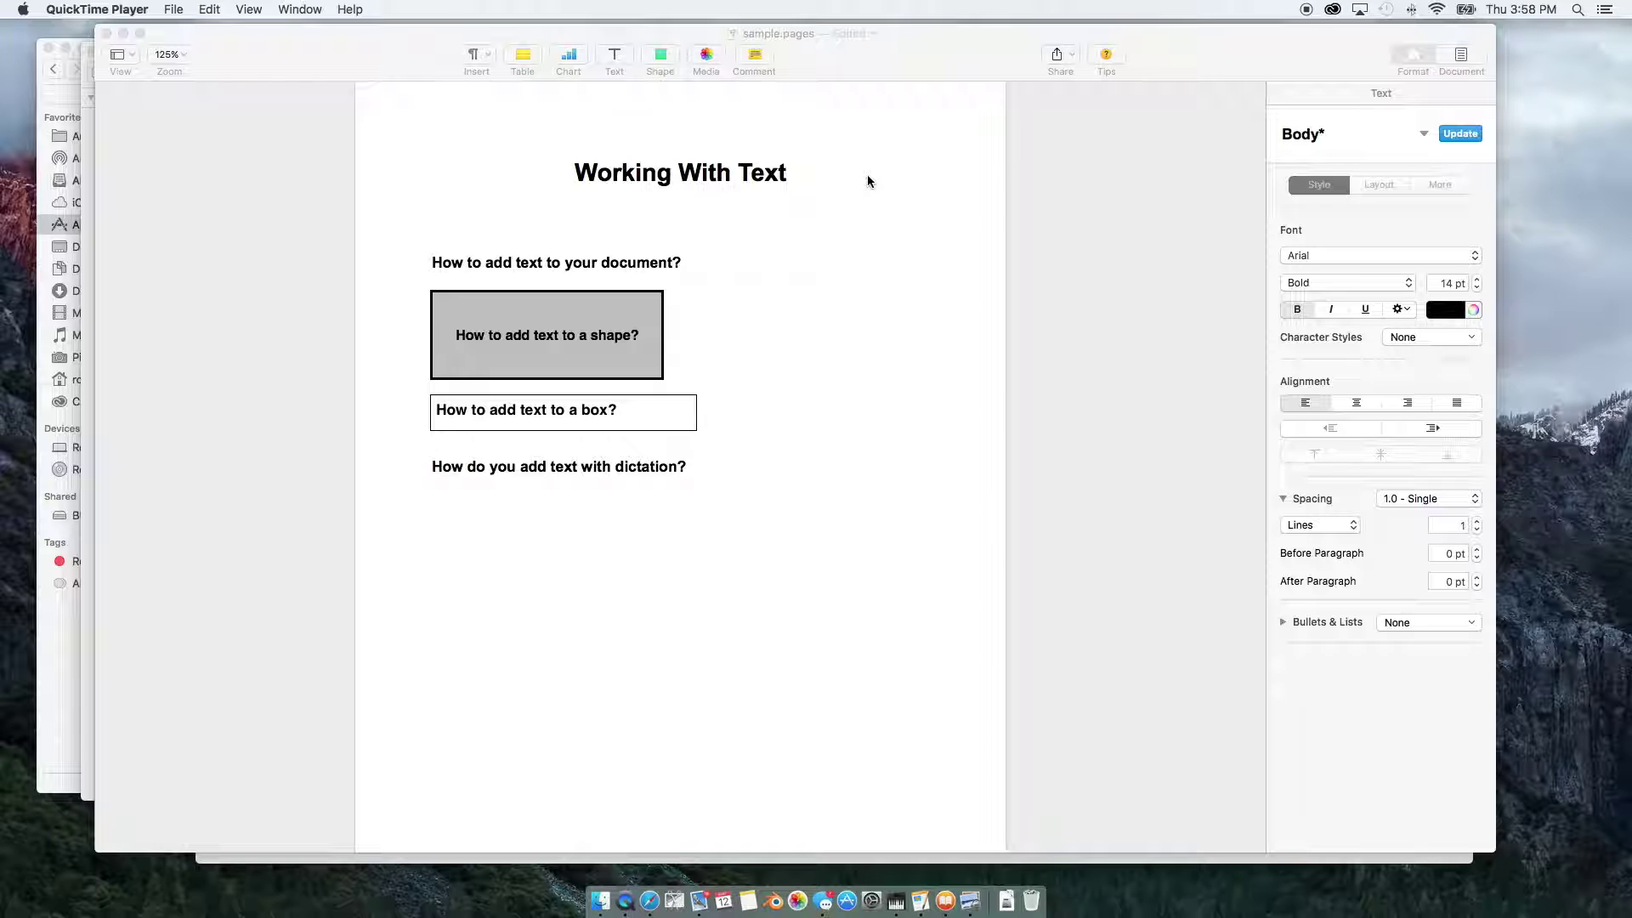
Step: Bring the sample.pages 'Working With Text' window to the front and nudge it into place
left_click_drag(929, 47, 913, 53)
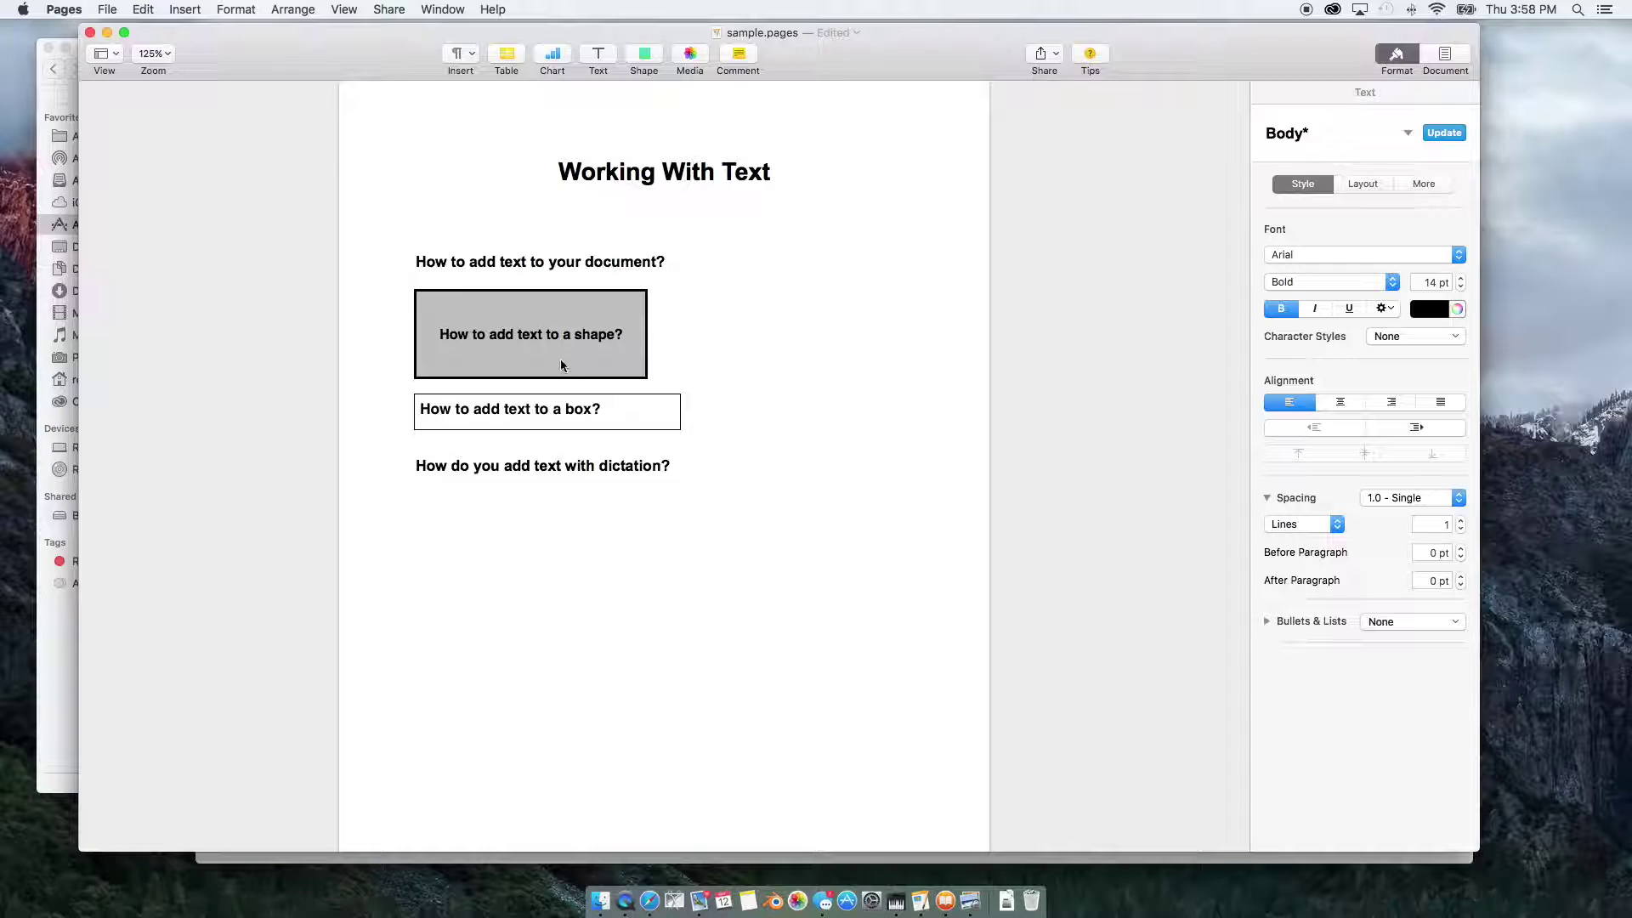
Step: Type 'This is how I add text.' on the empty line below the title and select it
left_click(458, 227)
type("This is how I add text.")
left_click_drag(413, 226, 575, 230)
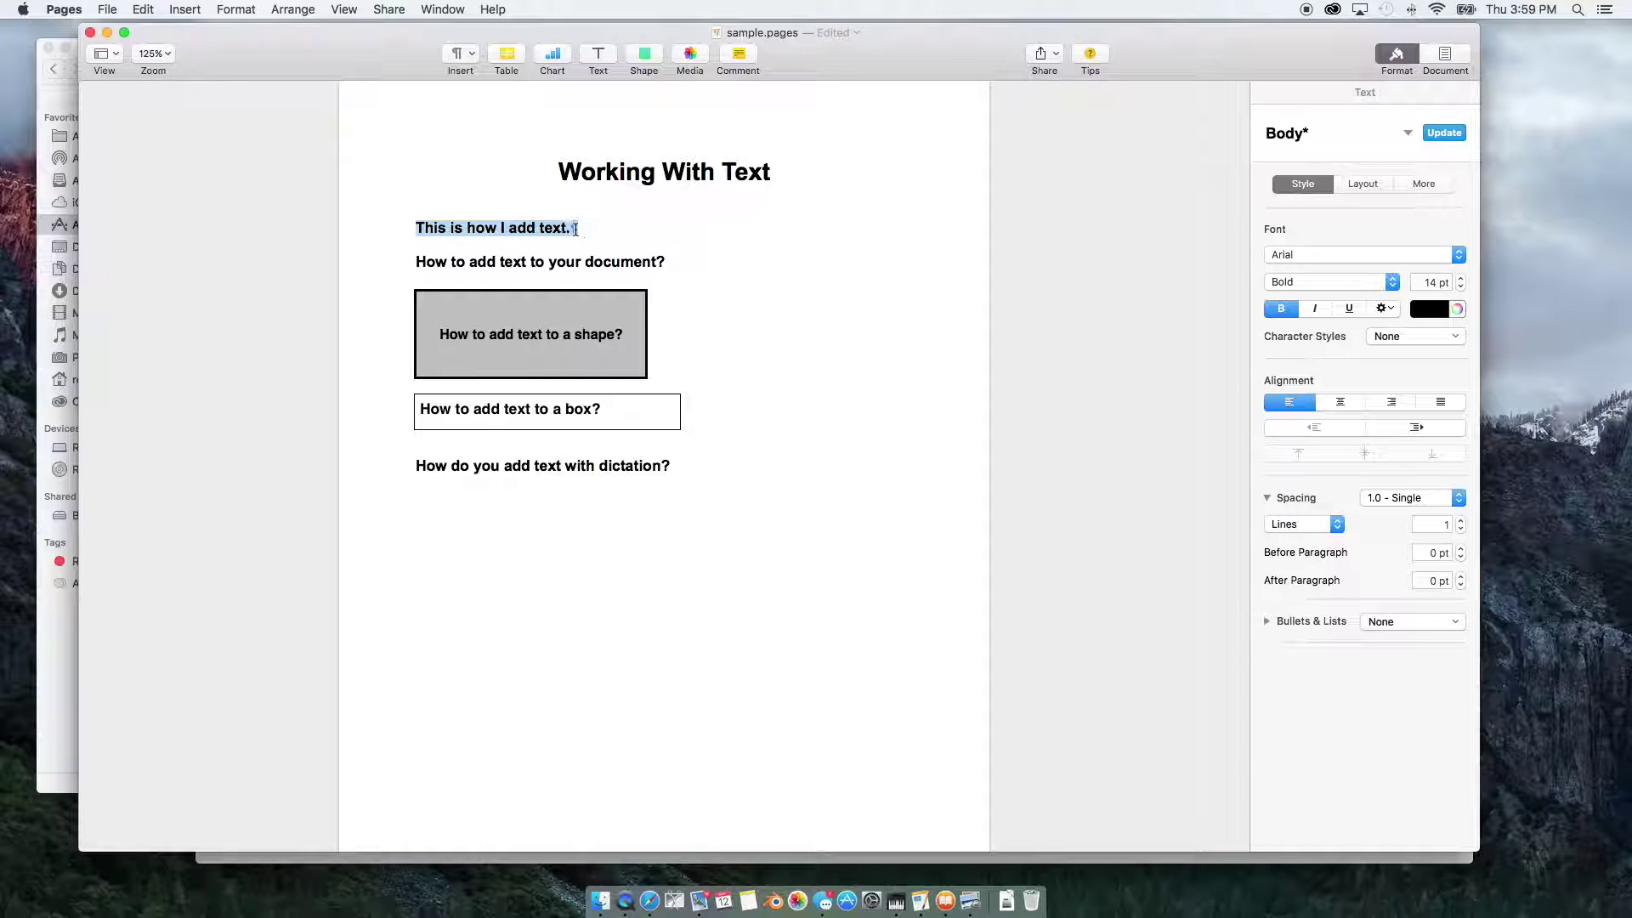
left_click(1398, 52)
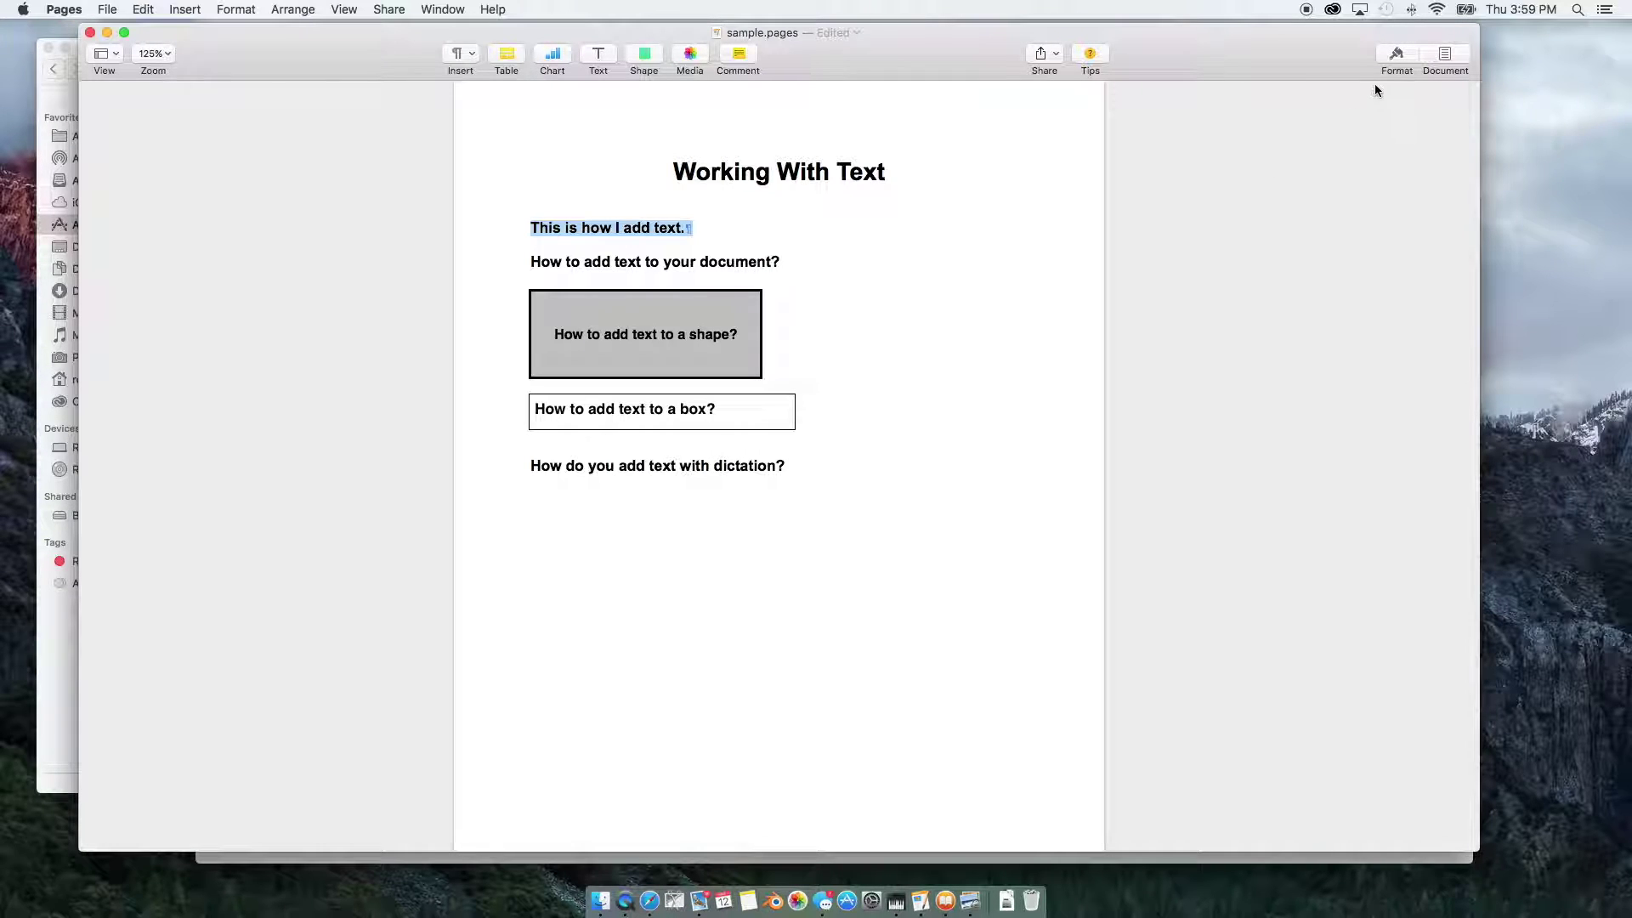
left_click(1397, 55)
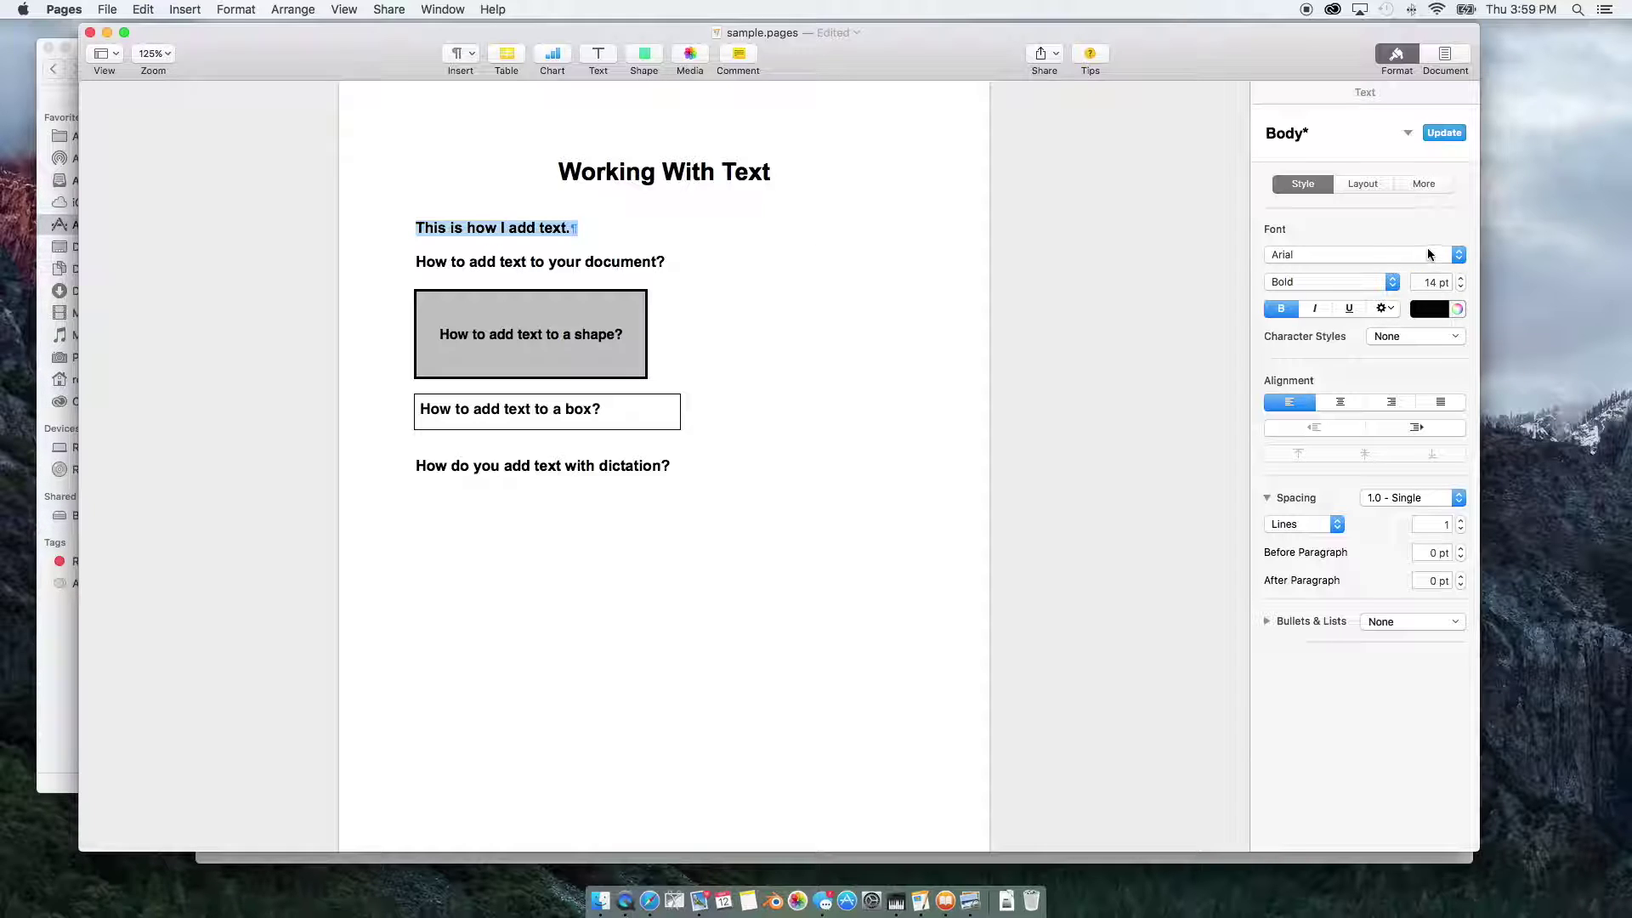
Step: Set the selected sentence's font to Brush Script Std
left_click(1459, 253)
left_click(1457, 253)
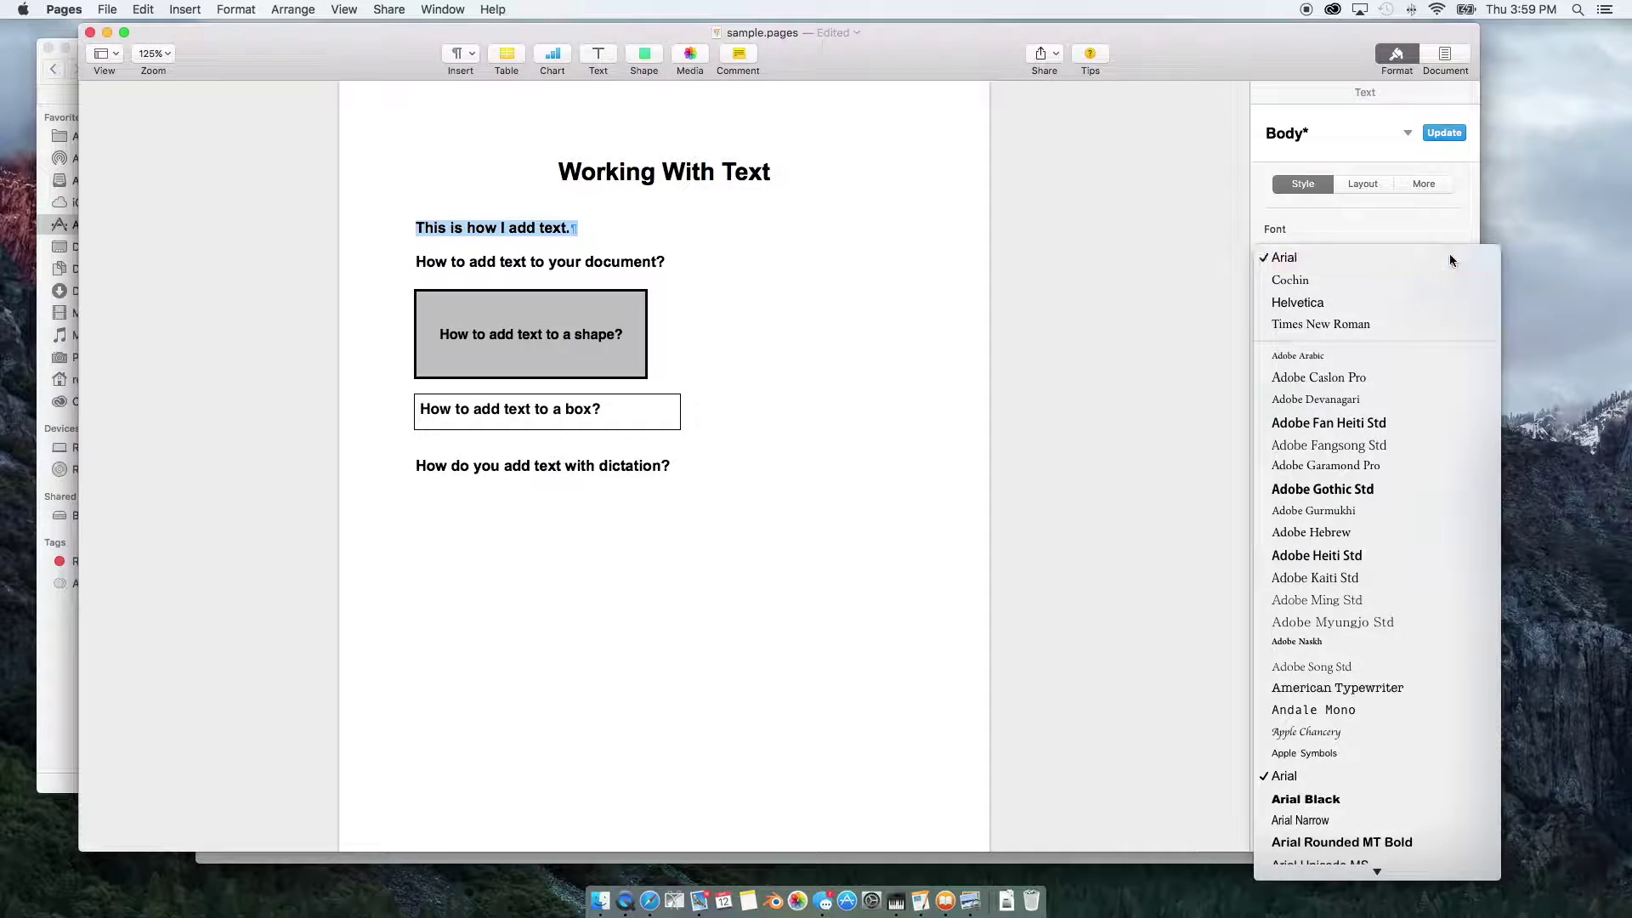
left_click(1457, 255)
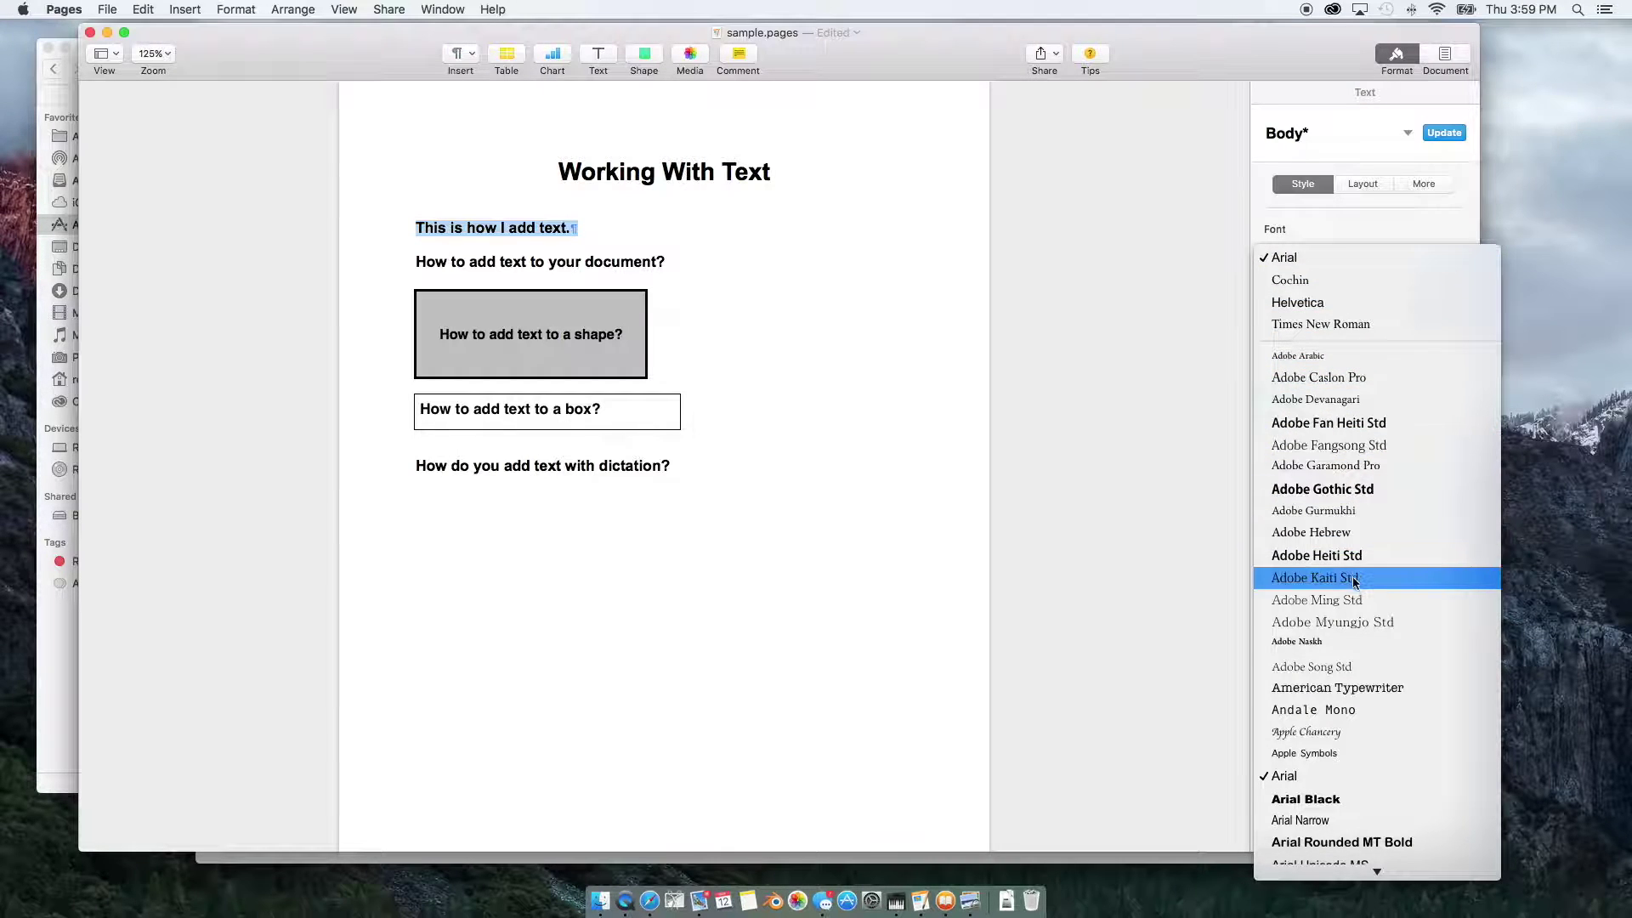
scroll(1354, 712, "down", 5)
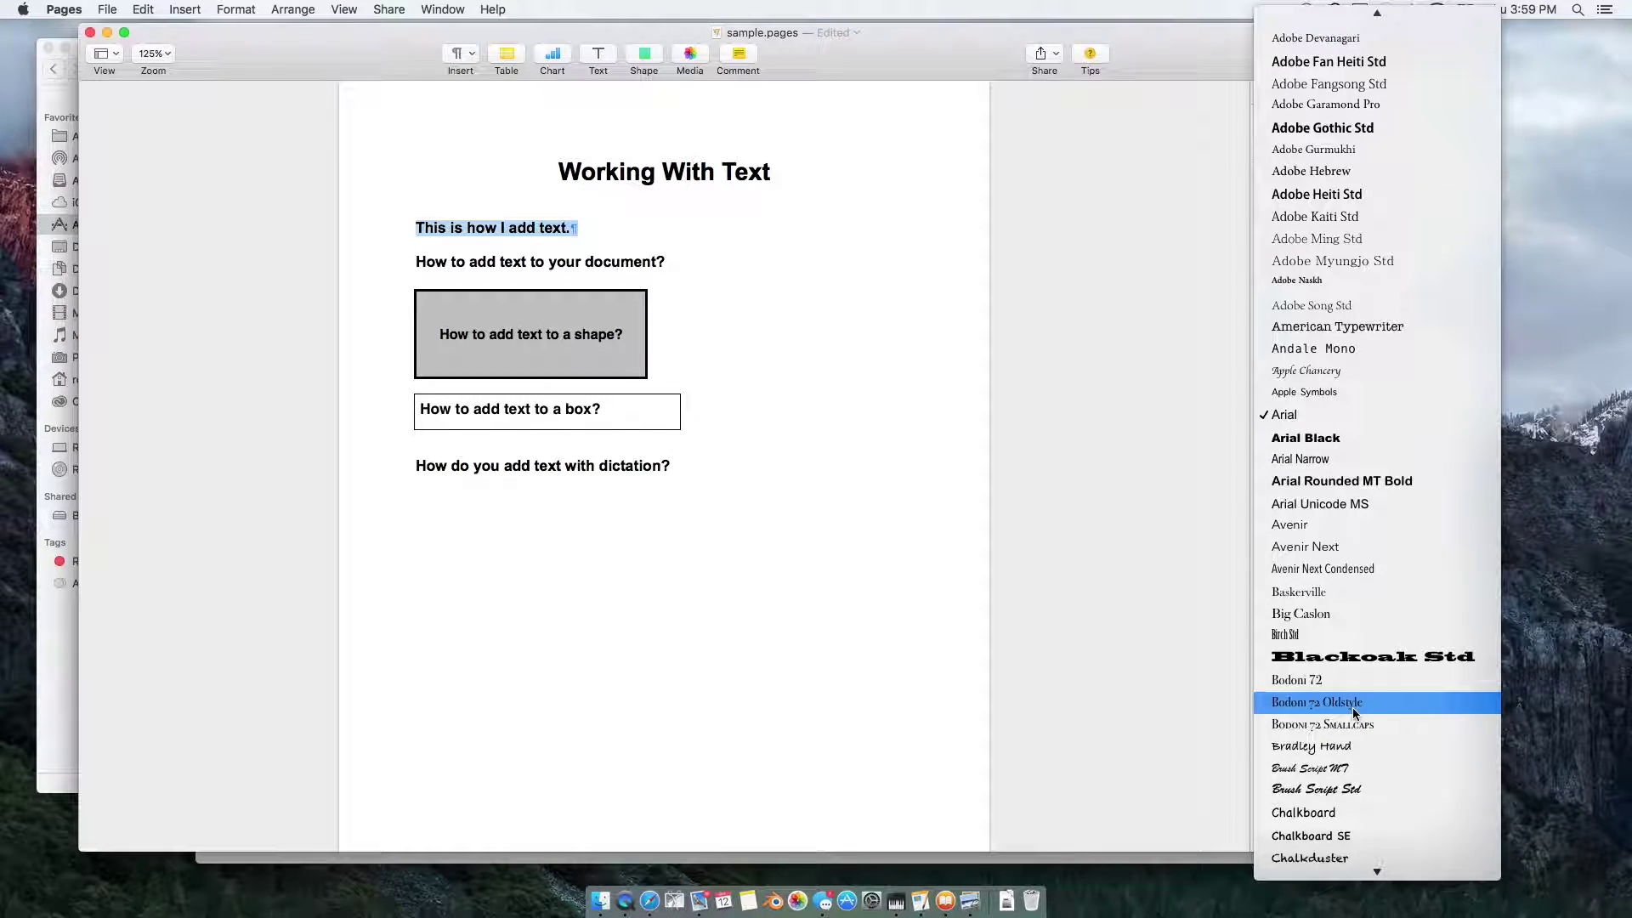
left_click(1353, 707)
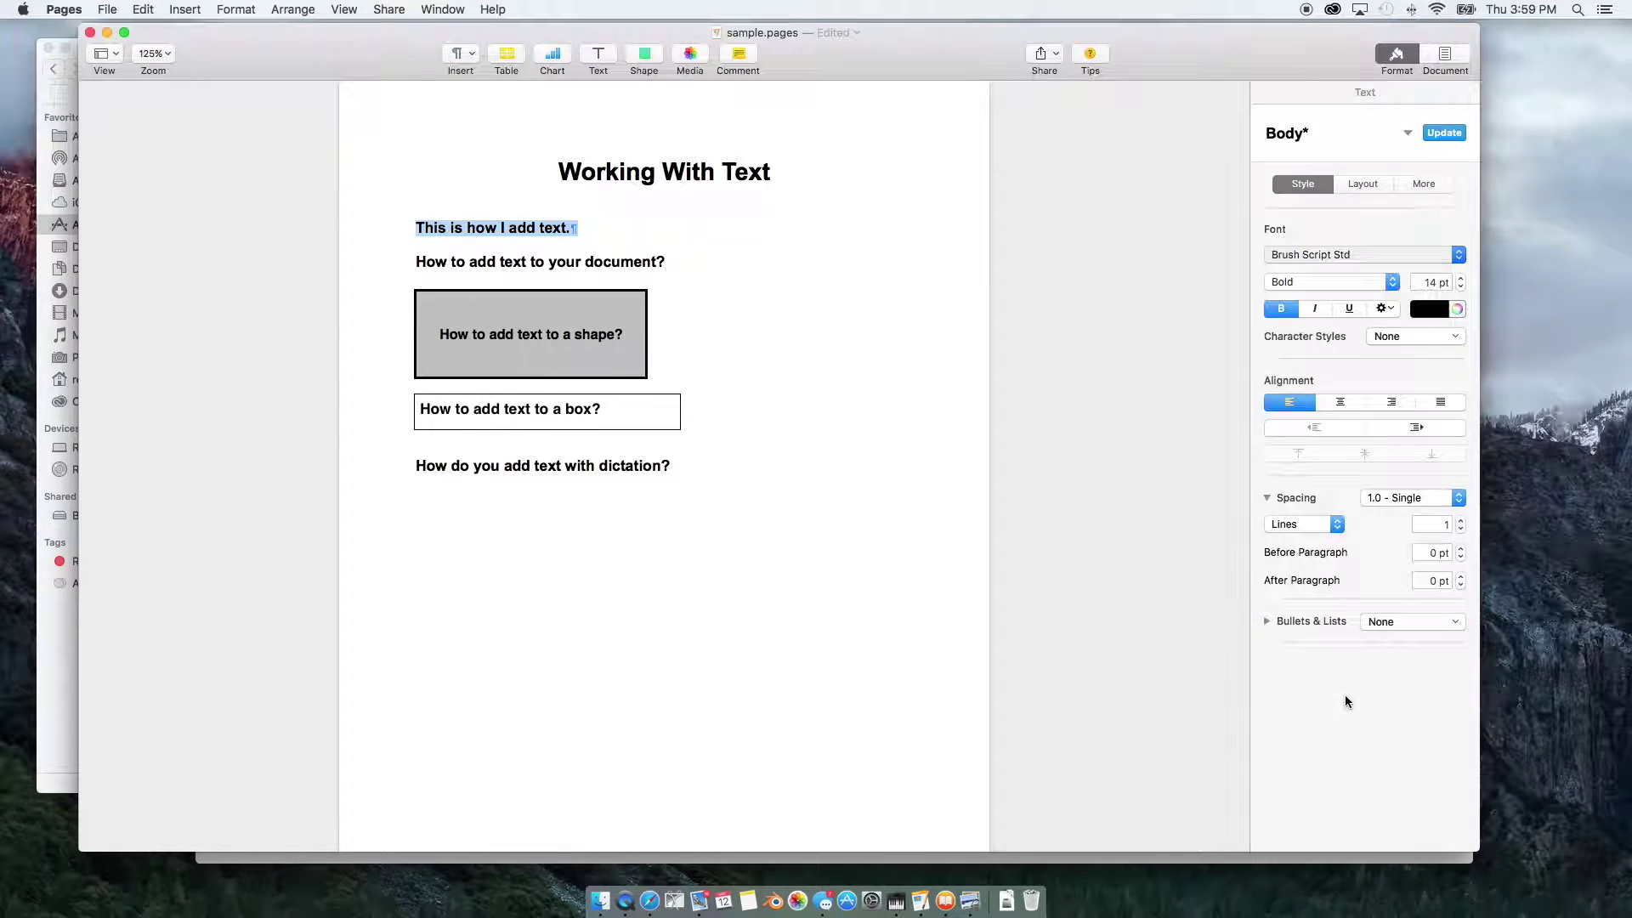
Step: Raise the sentence to 24 pt, keep the Medium weight, and toggle bold
left_click(1461, 279)
left_click(1461, 279)
left_click(1461, 278)
left_click(1461, 279)
left_click(1461, 279)
left_click(1461, 279)
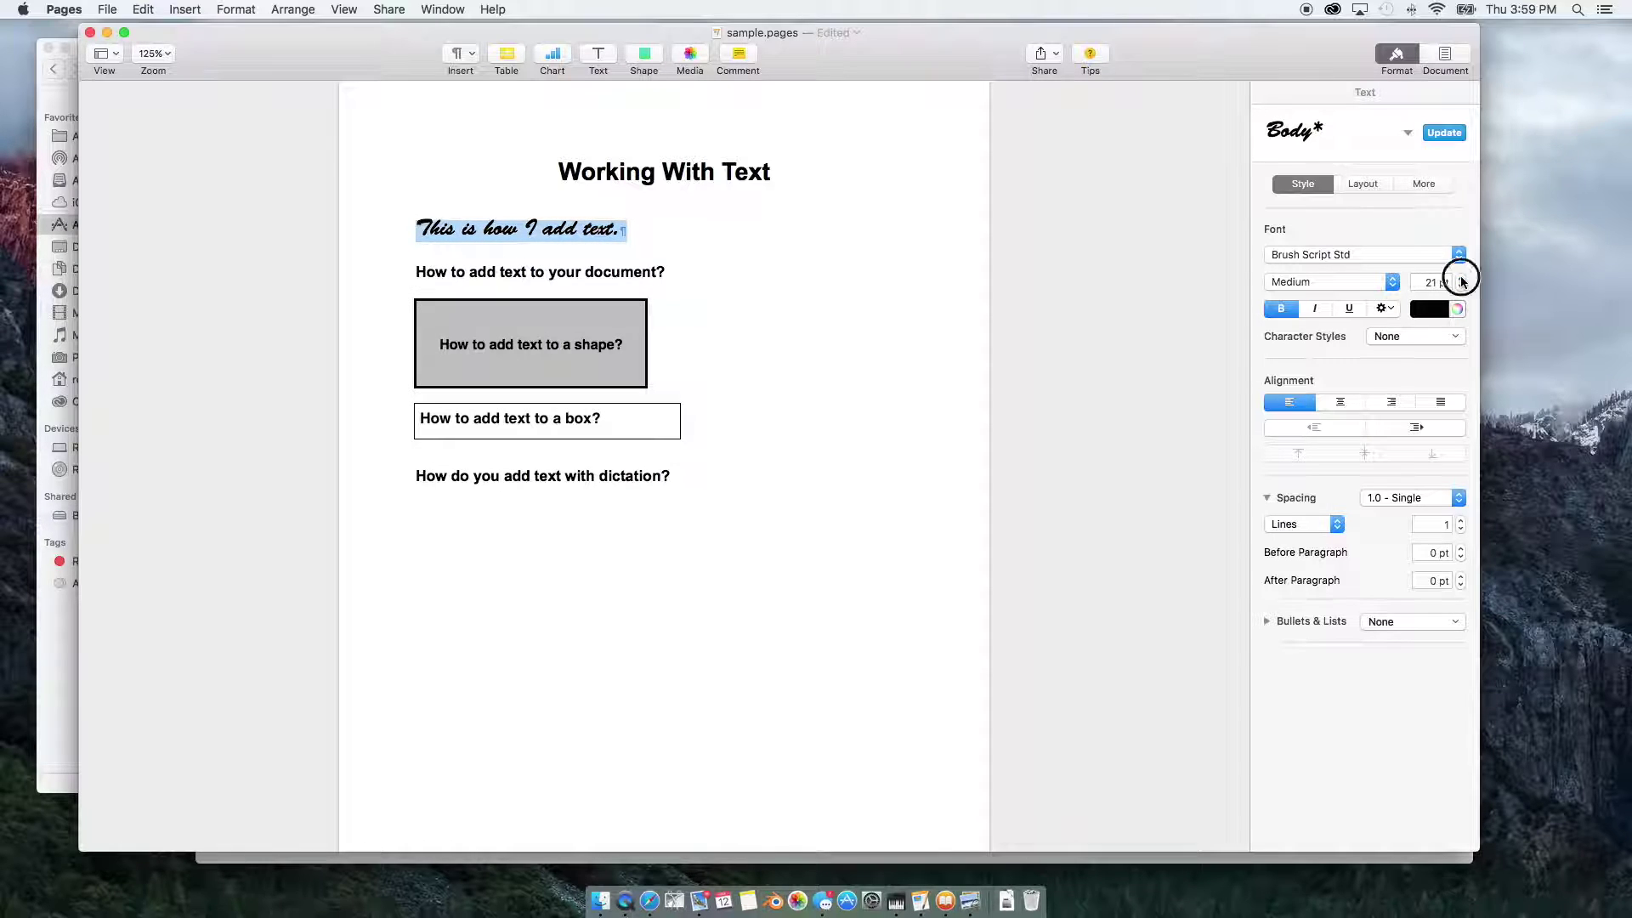
left_click(1461, 279)
left_click(1461, 279)
left_click(1393, 282)
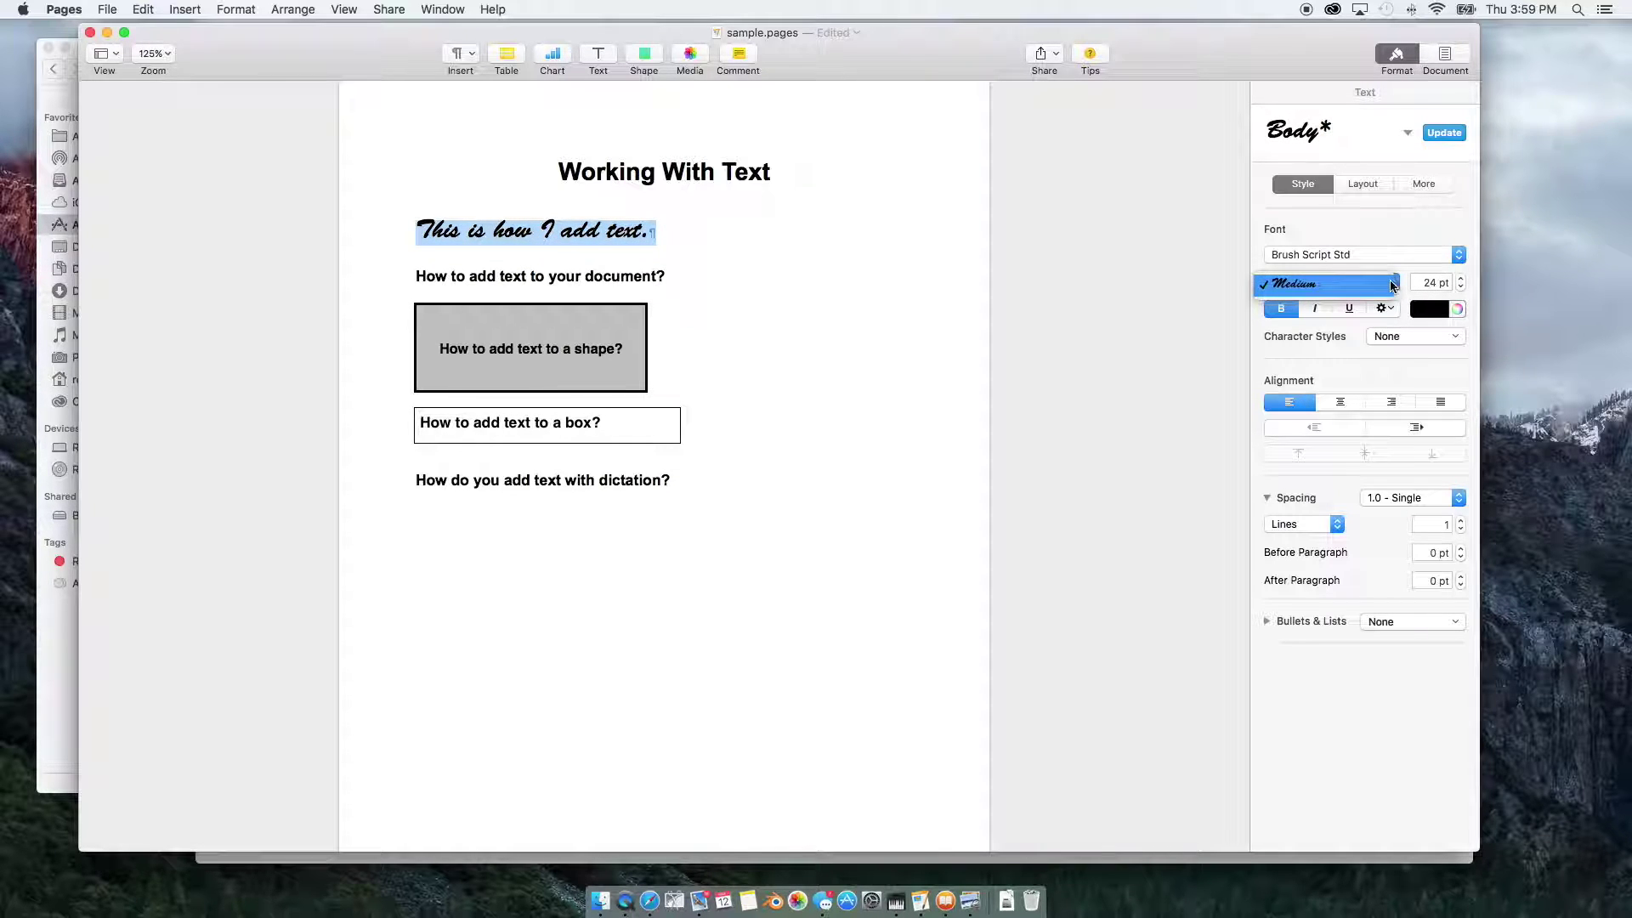
left_click(1394, 284)
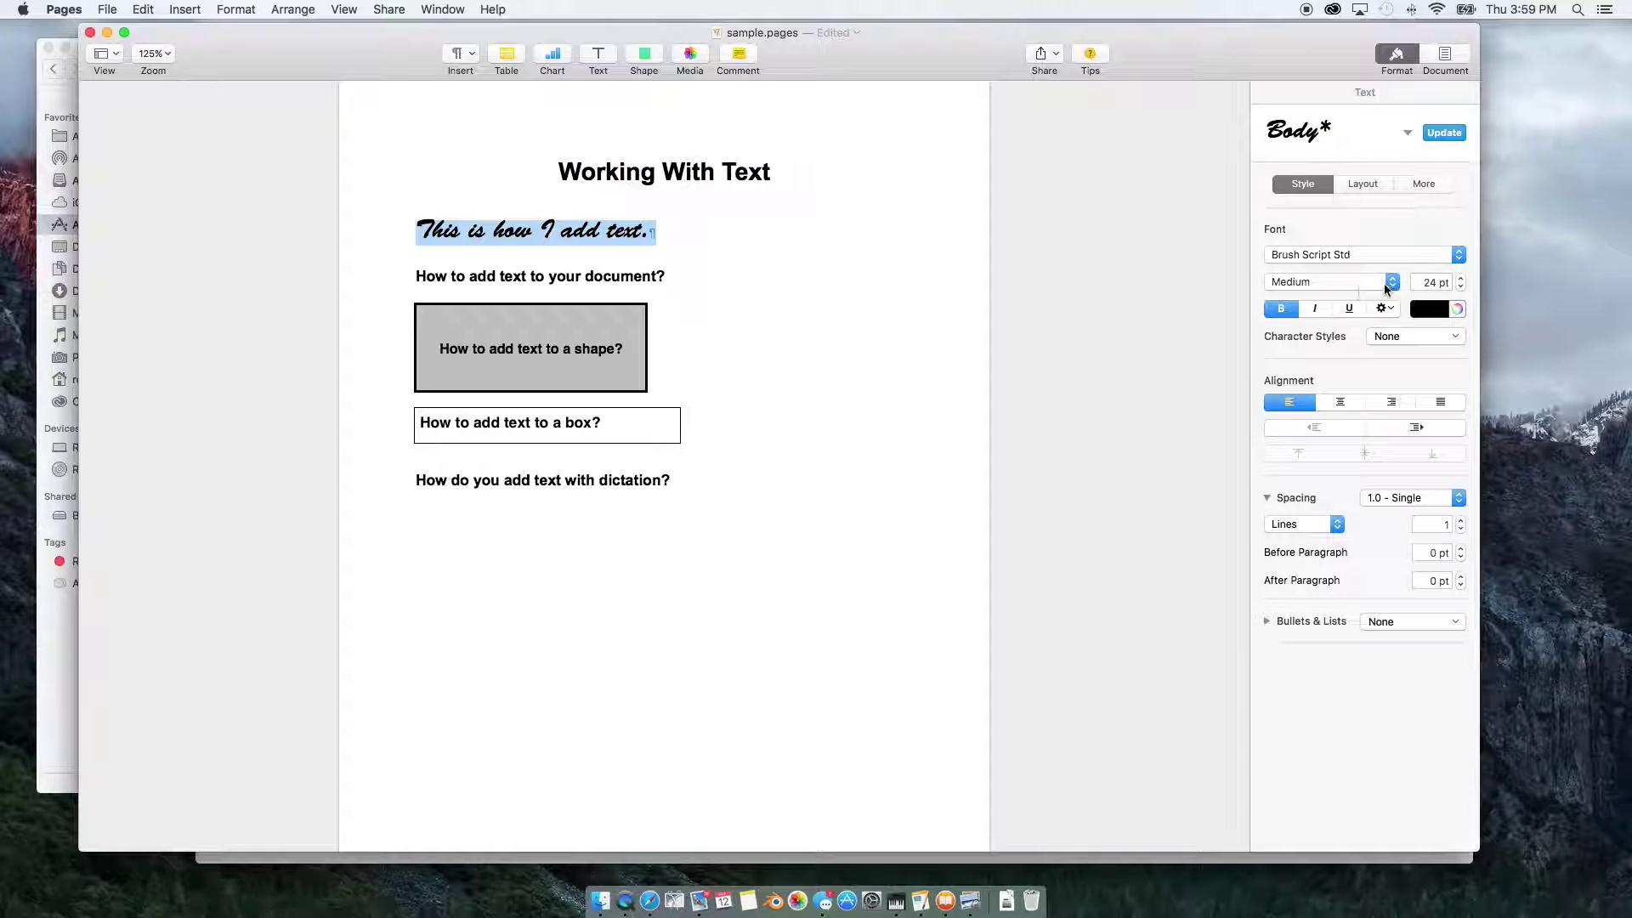
left_click(1394, 282)
left_click(1395, 284)
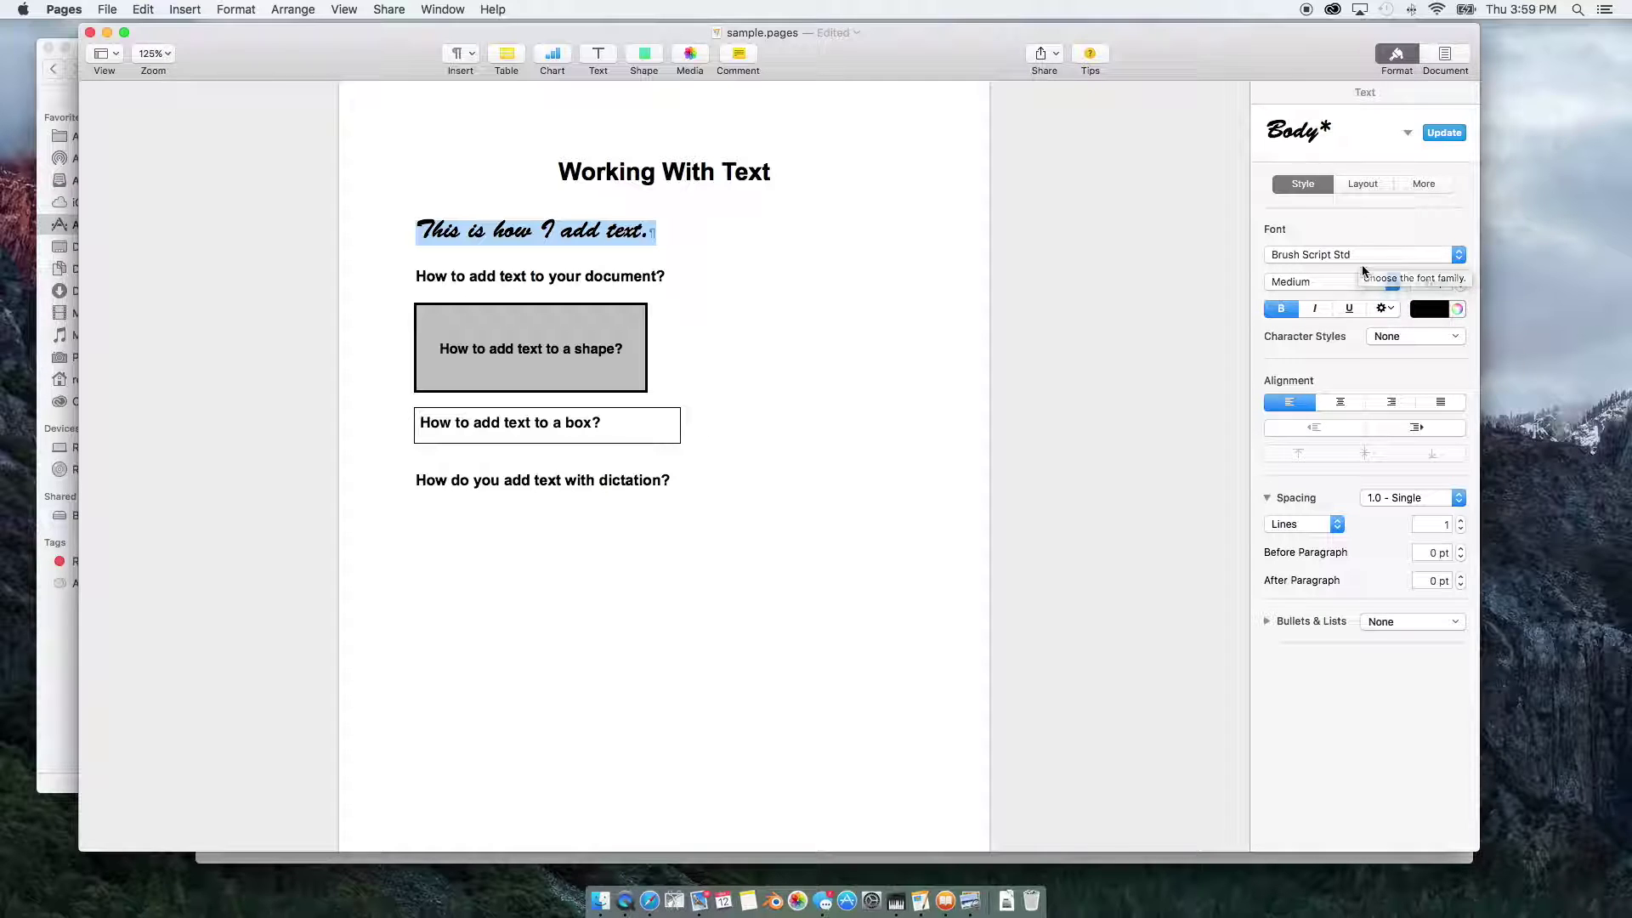
left_click(1280, 309)
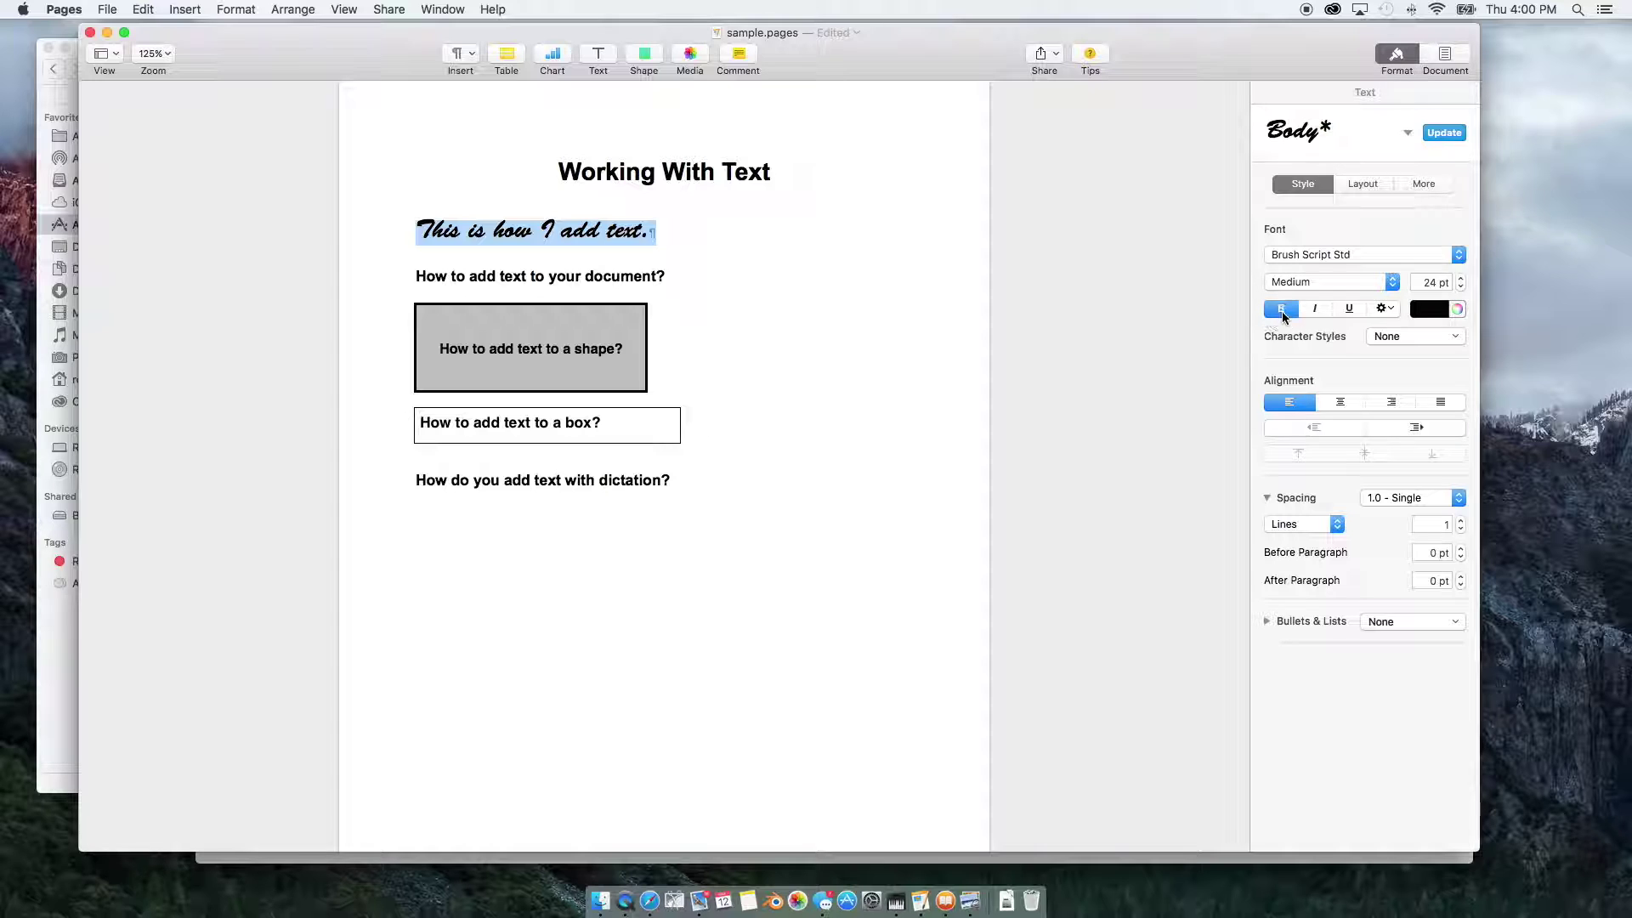
left_click(715, 213)
Step: Reselect the script sentence, toggle bold, and try black and light grey text colours
left_click_drag(680, 231, 379, 218)
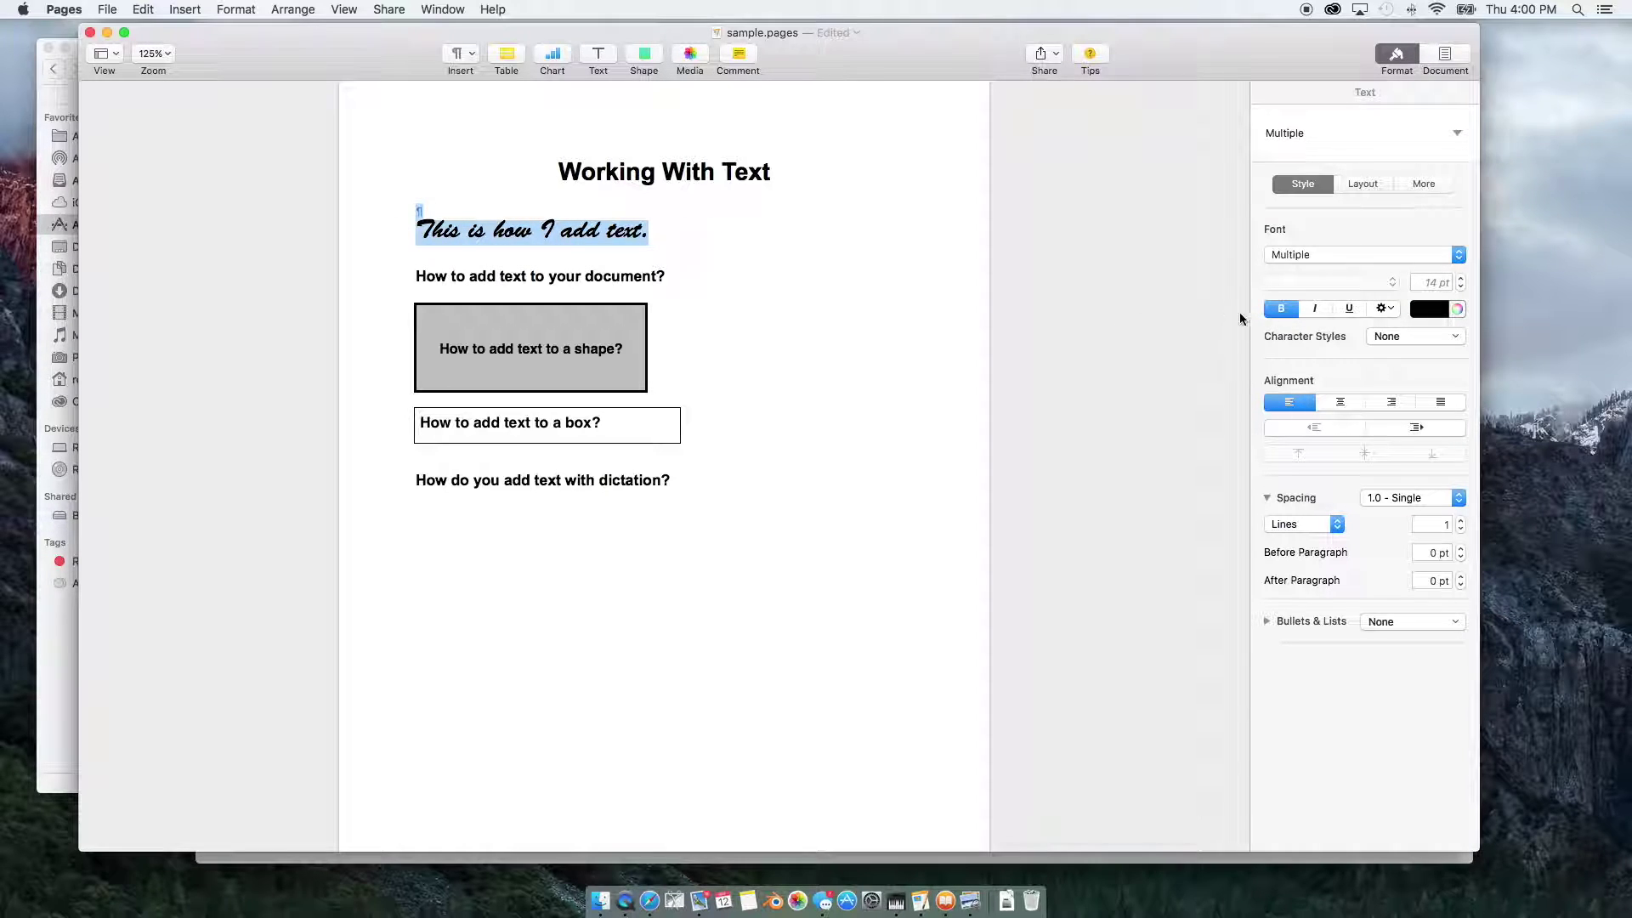
left_click(529, 282)
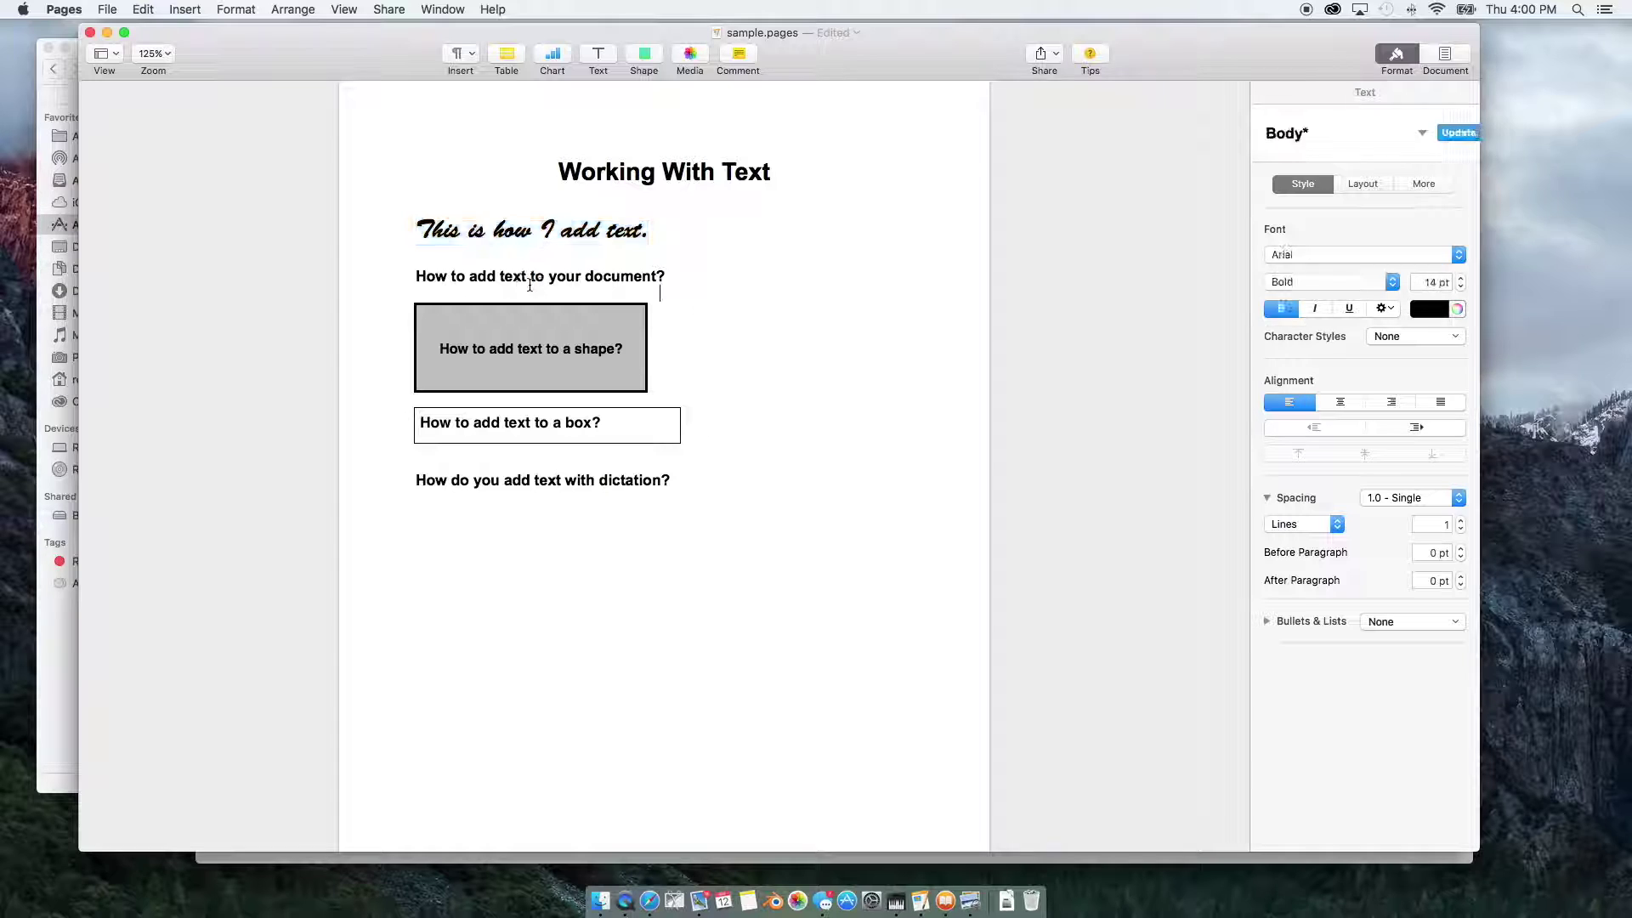
left_click_drag(655, 222, 418, 209)
left_click(1277, 308)
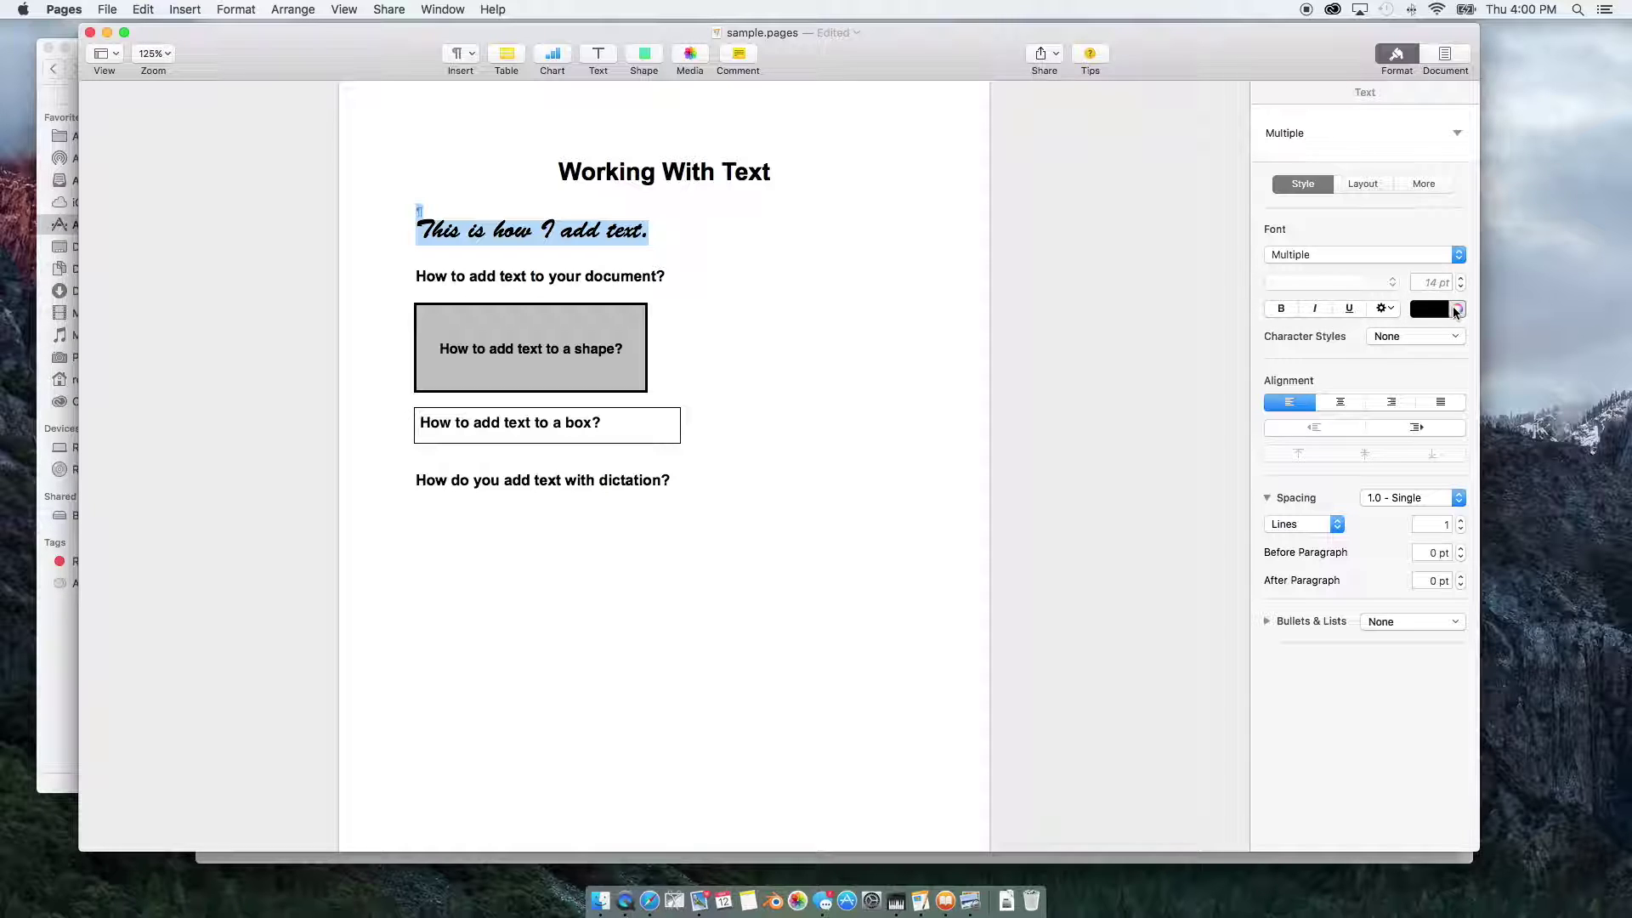
left_click(1456, 310)
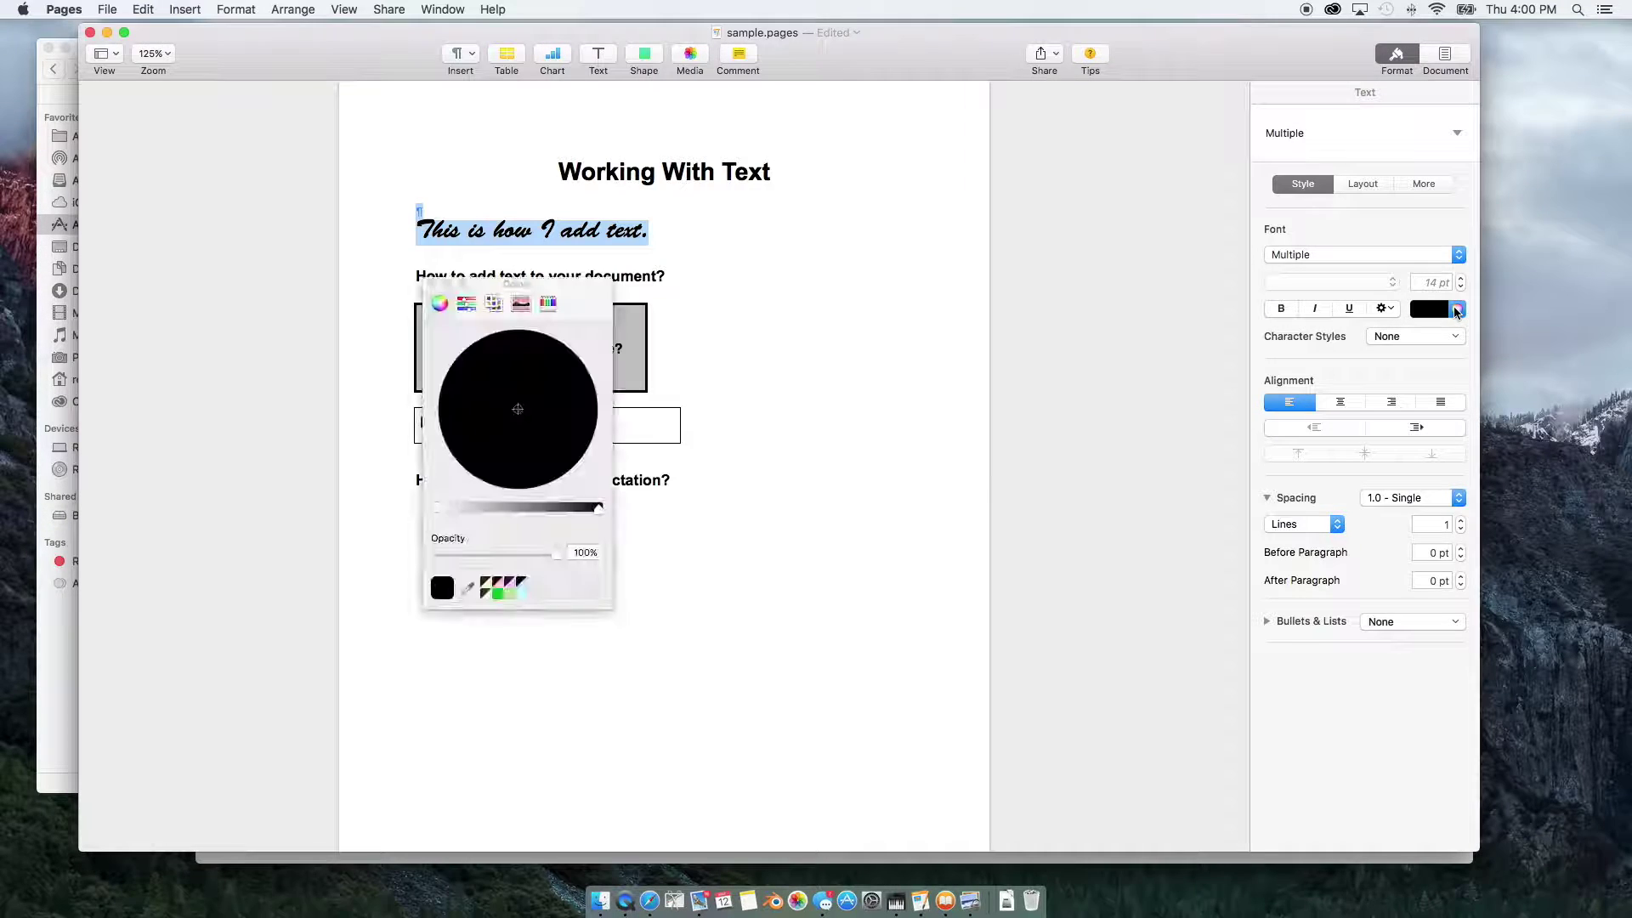
left_click(542, 506)
left_click_drag(542, 507, 602, 507)
mouse_move(490, 509)
left_mouse_down()
mouse_move(433, 515)
mouse_move(463, 508)
left_mouse_up()
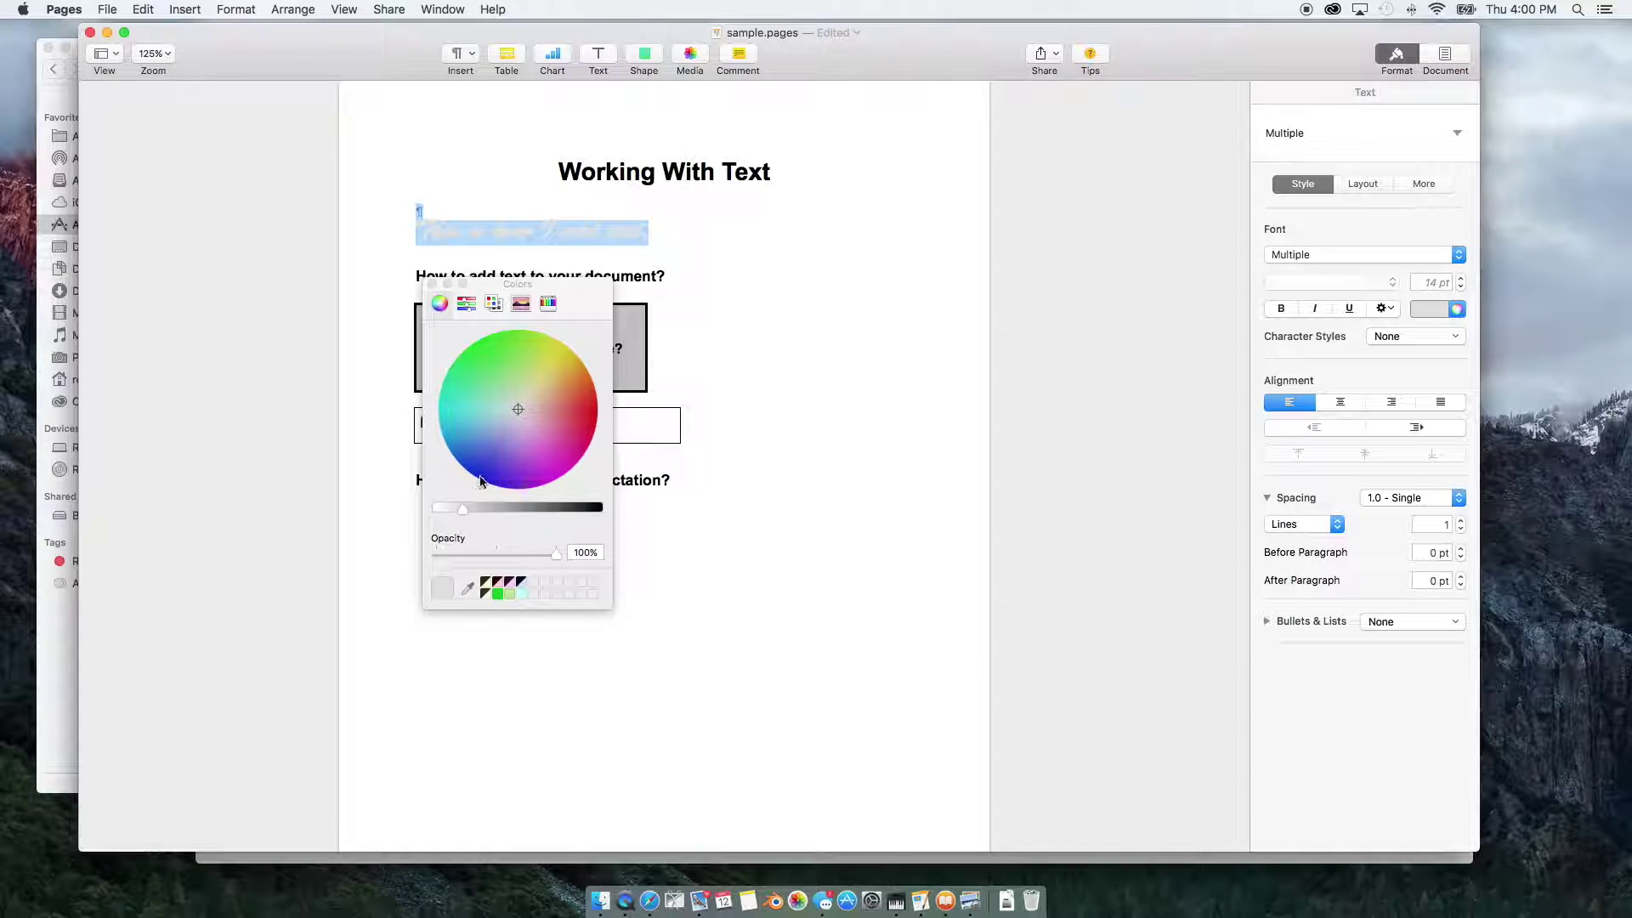
Step: Browse the colour sliders, palettes, spectrum and pencils, then colour the sentence red
left_click(466, 304)
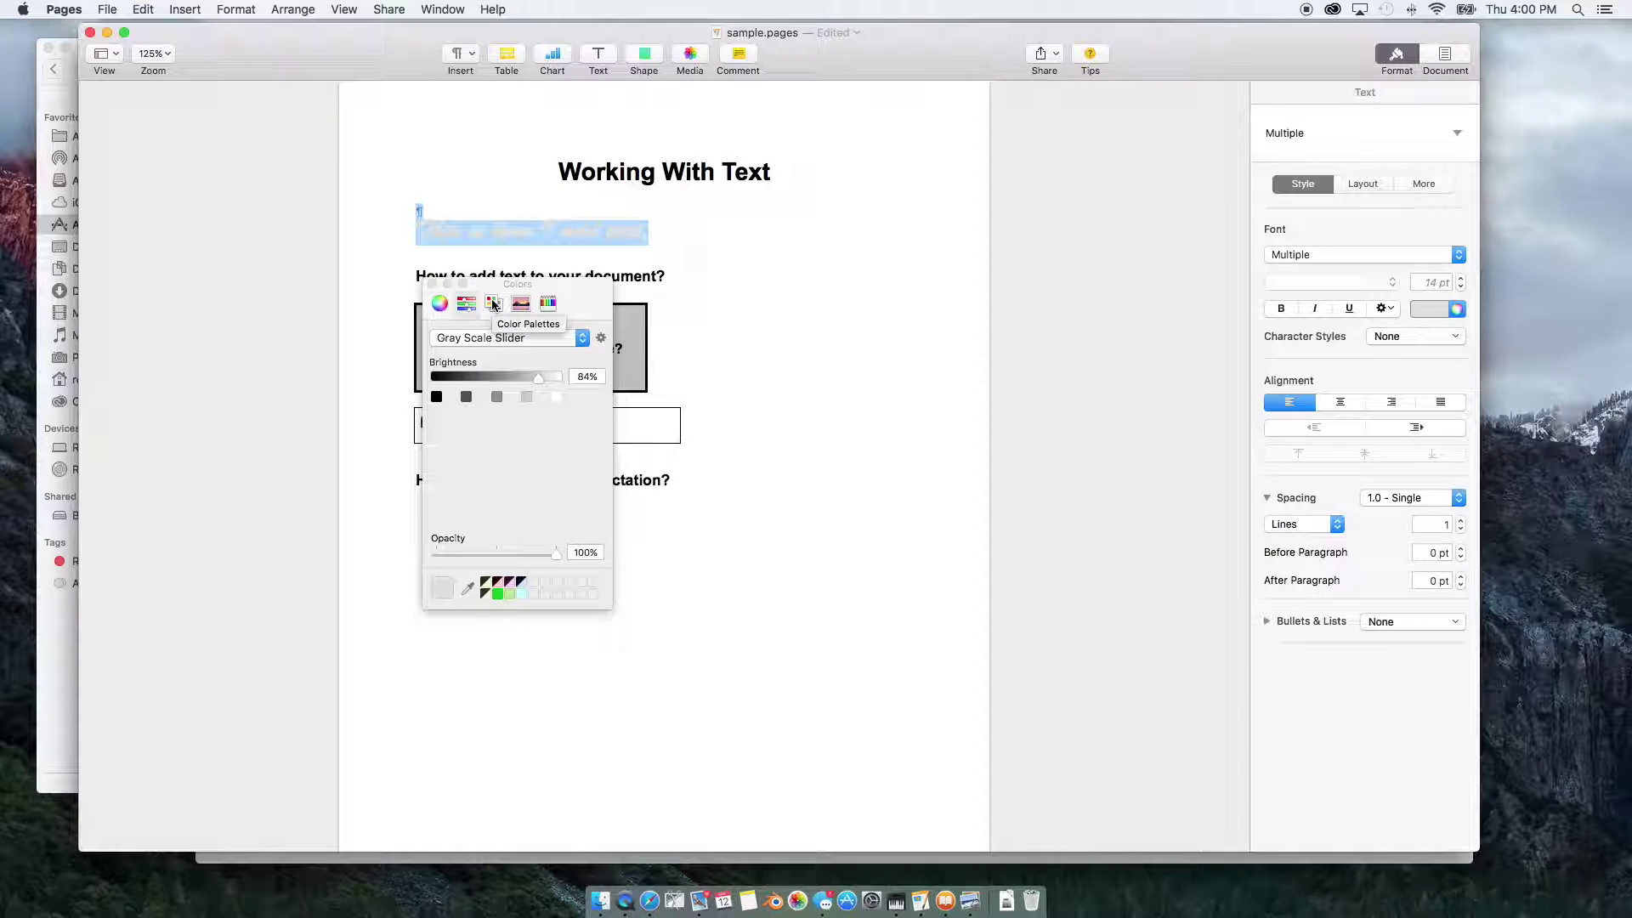
left_click(493, 304)
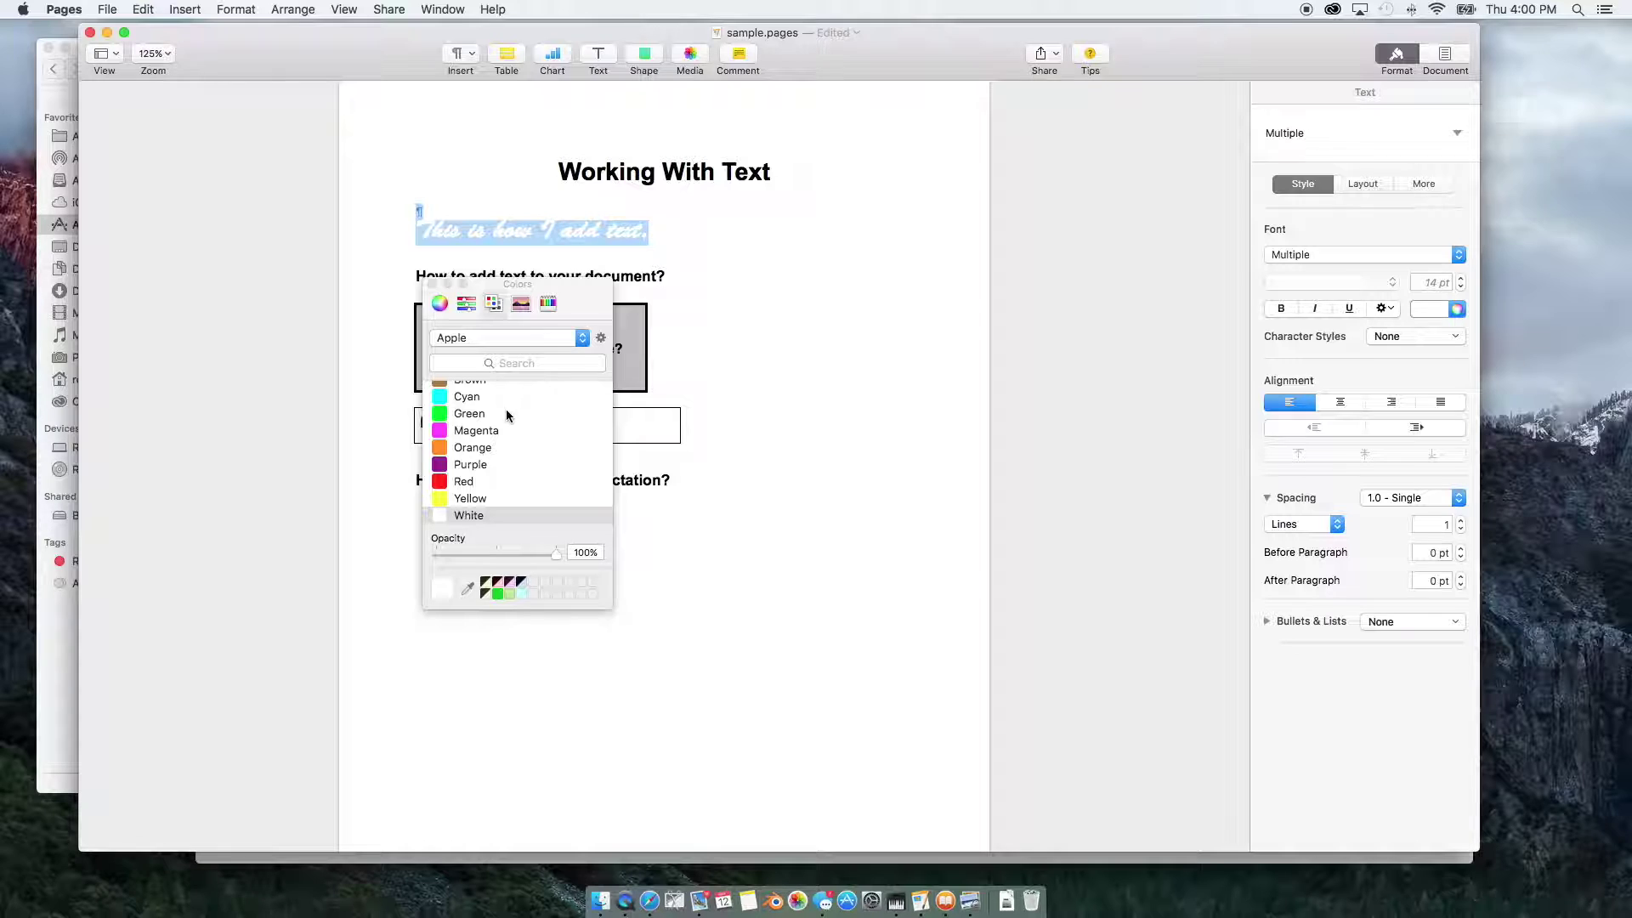
scroll(507, 410, "up", 3)
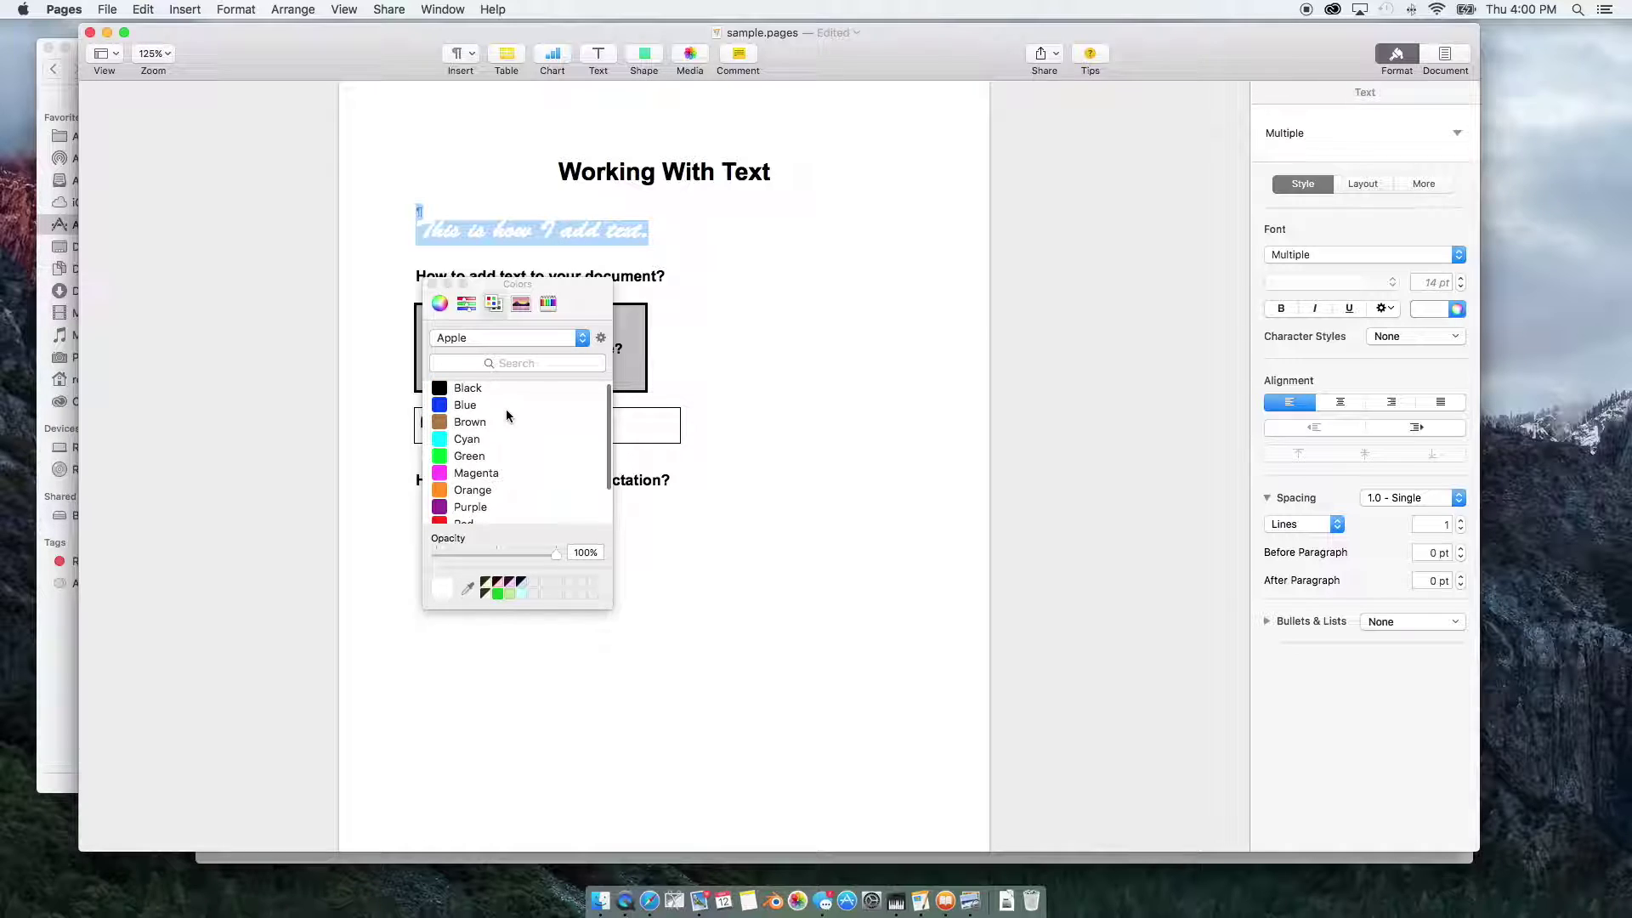
left_click(521, 304)
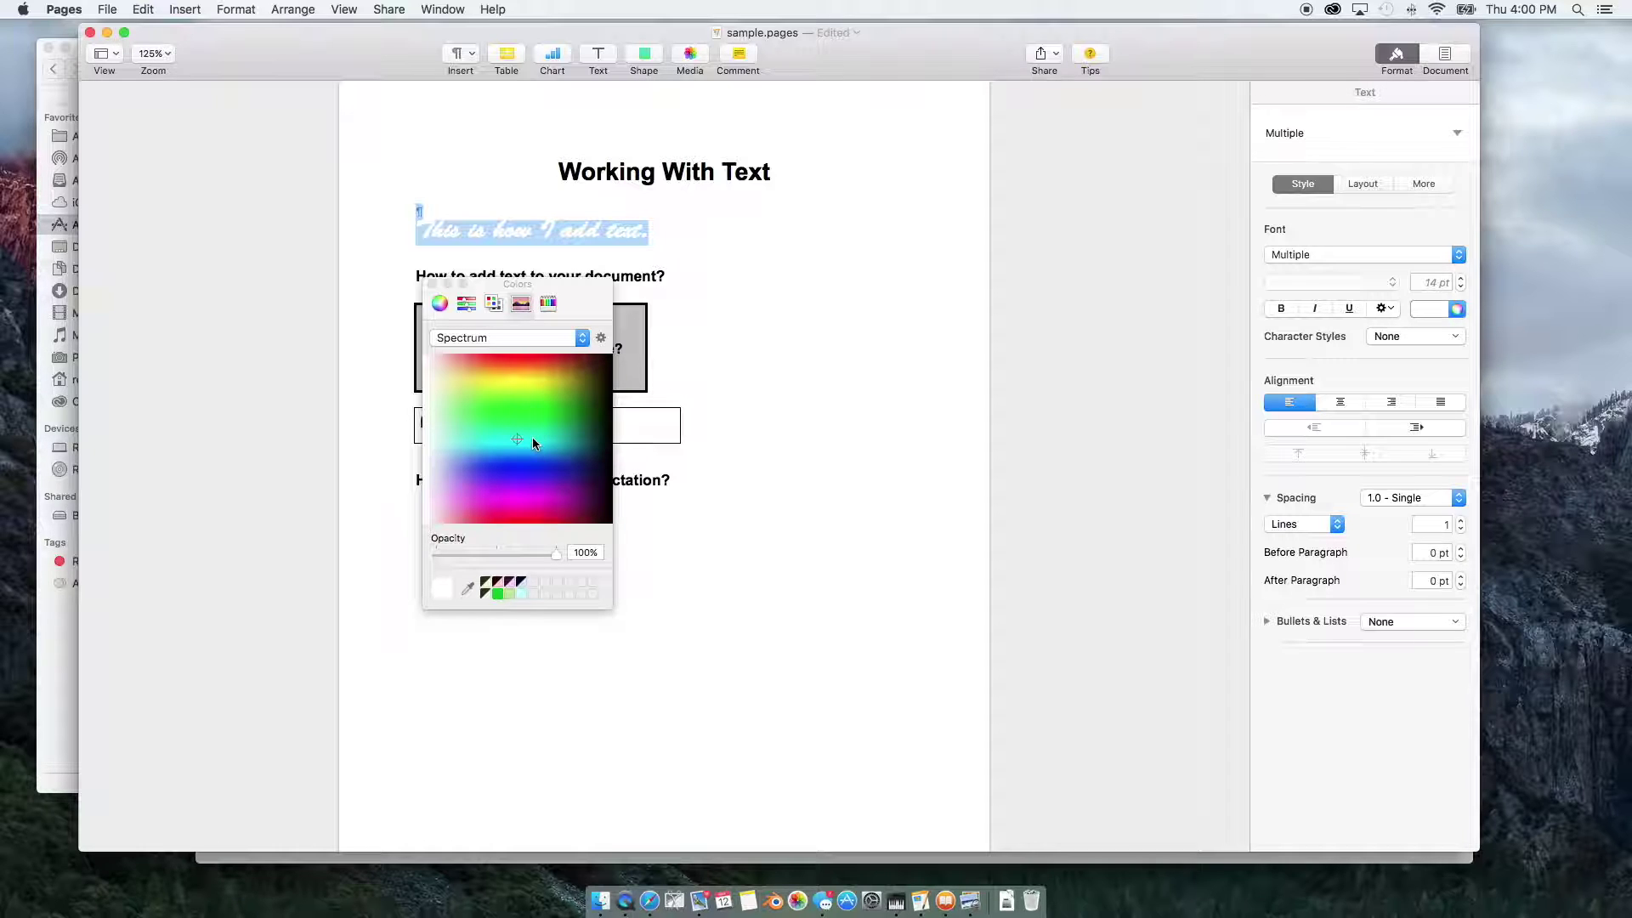
left_click(546, 306)
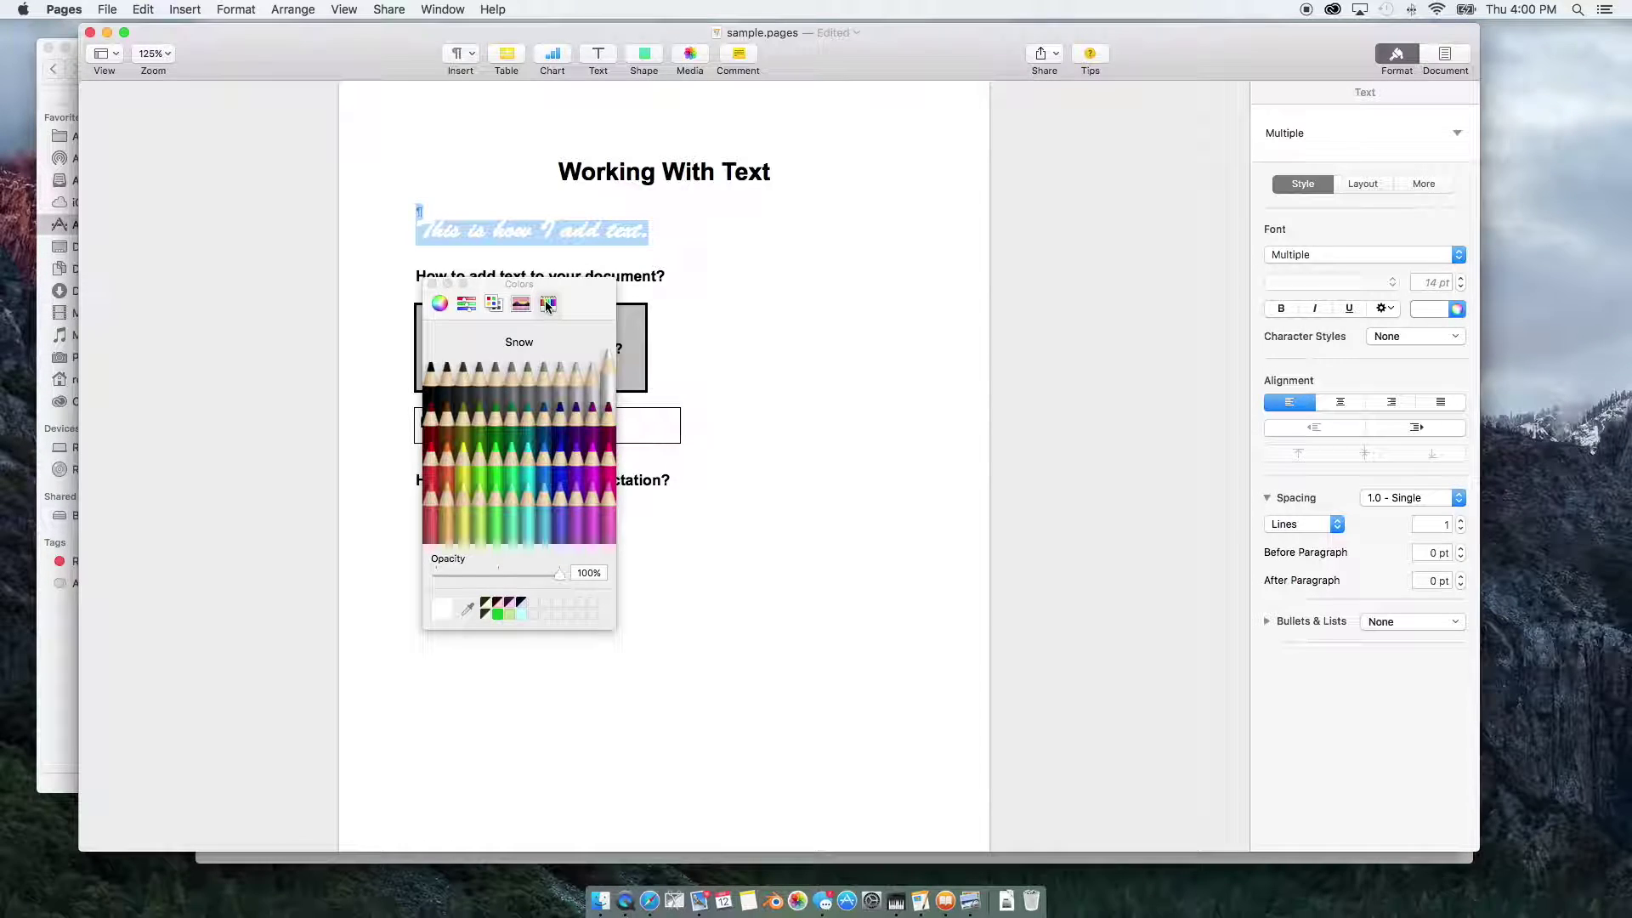
left_click(516, 466)
left_click(439, 304)
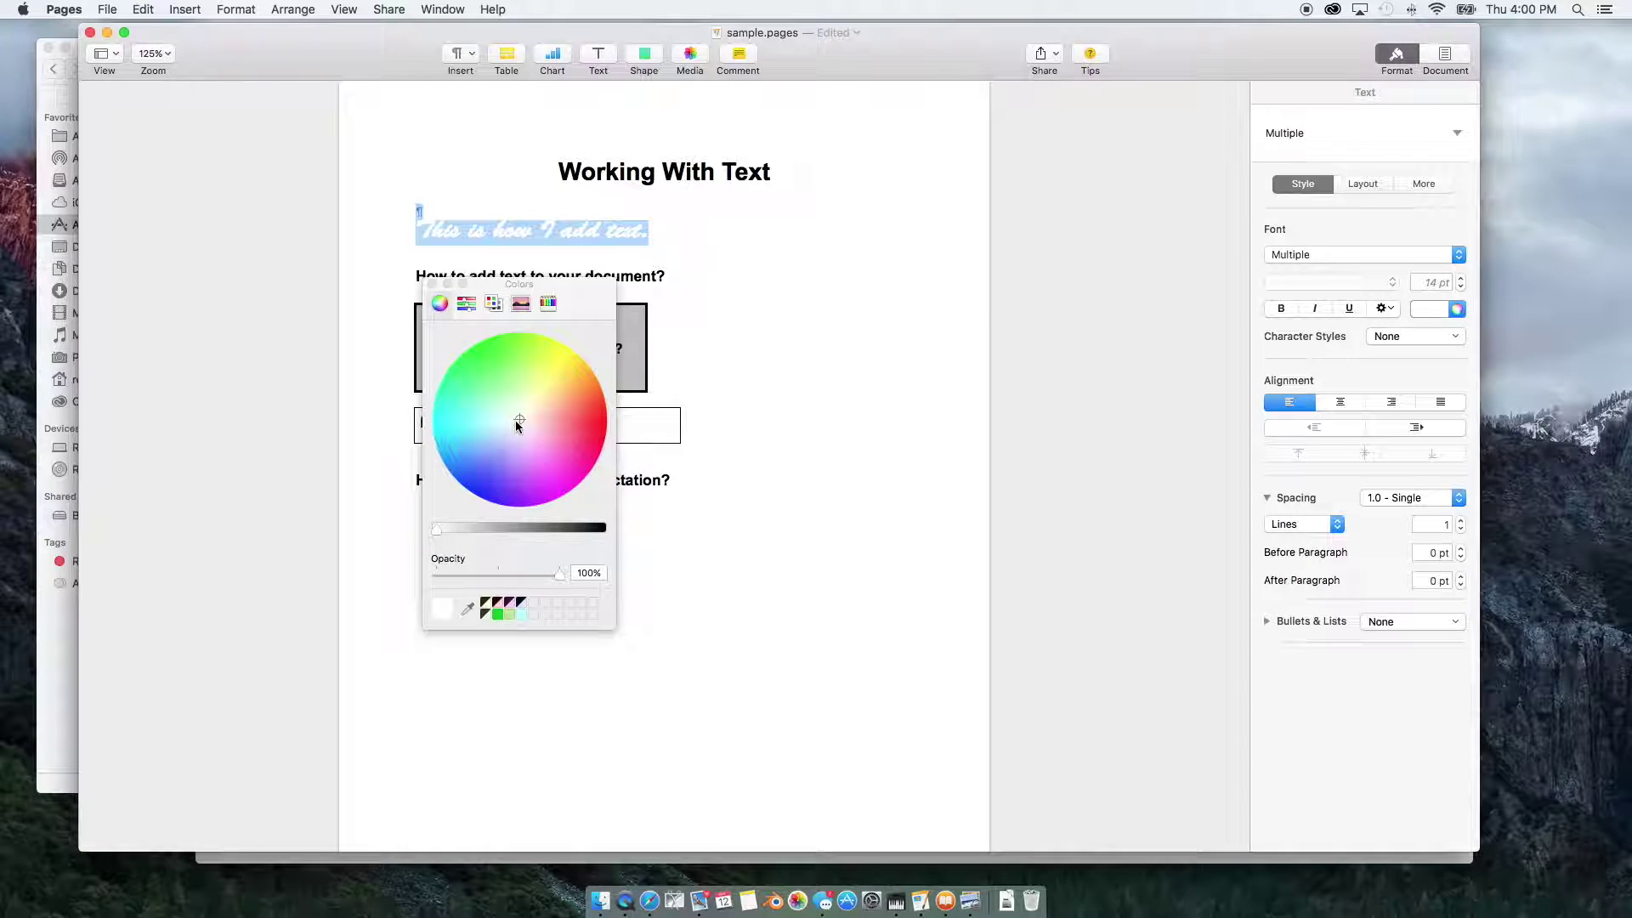
left_click_drag(521, 416, 603, 430)
left_click(434, 283)
left_click(715, 247)
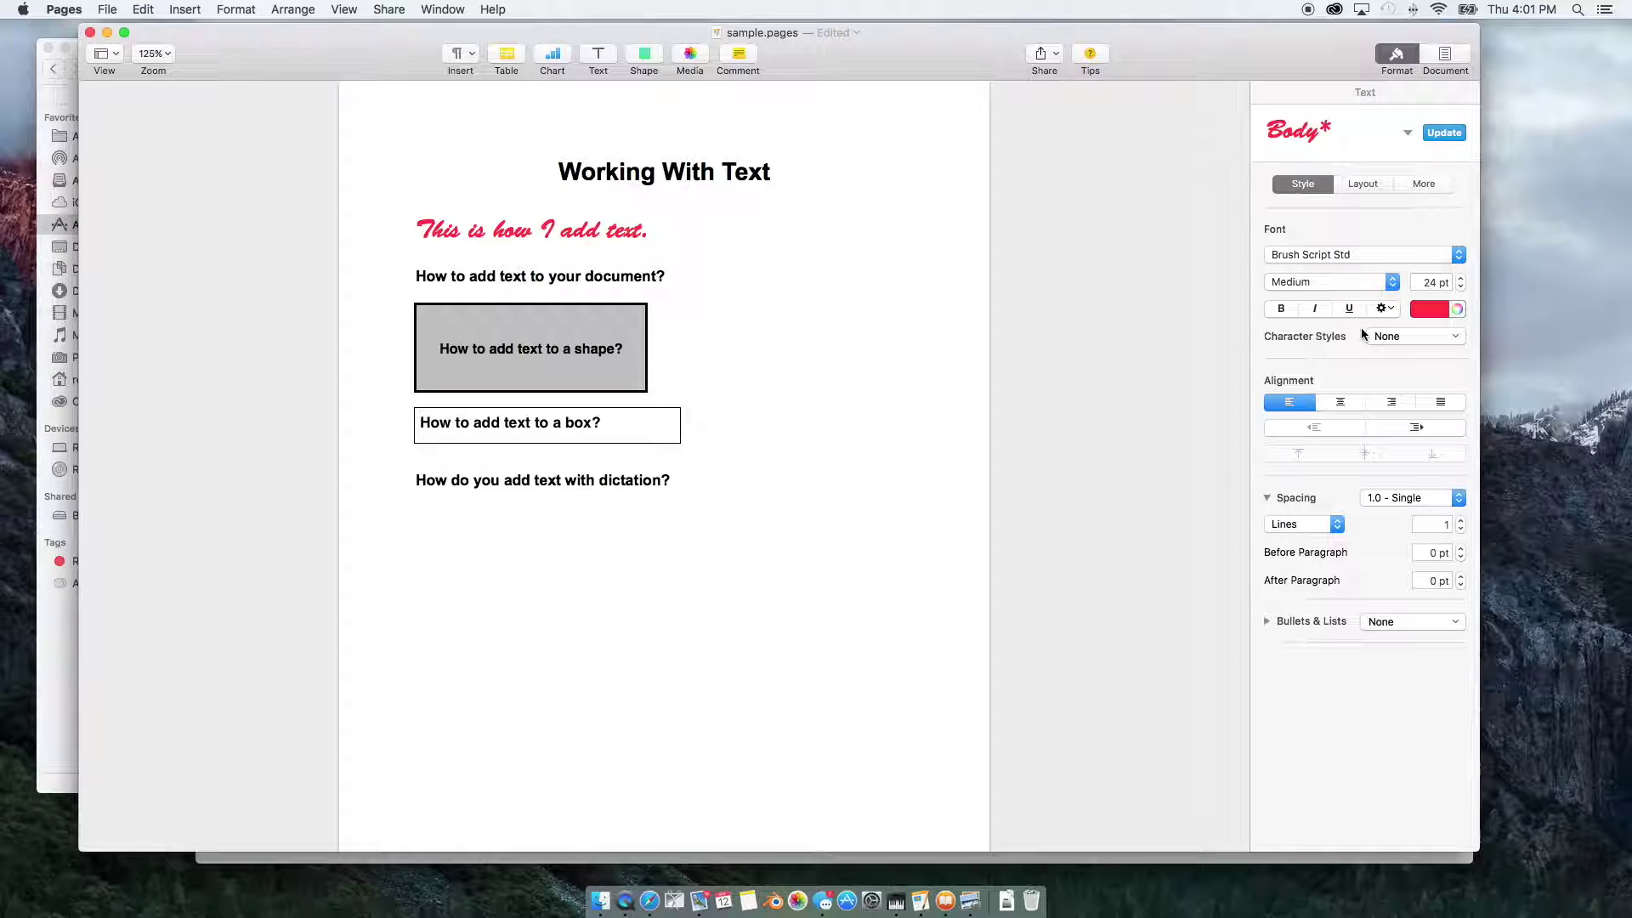
Step: Apply the Underline character style to 'This is how I add text.'
left_click(1424, 339)
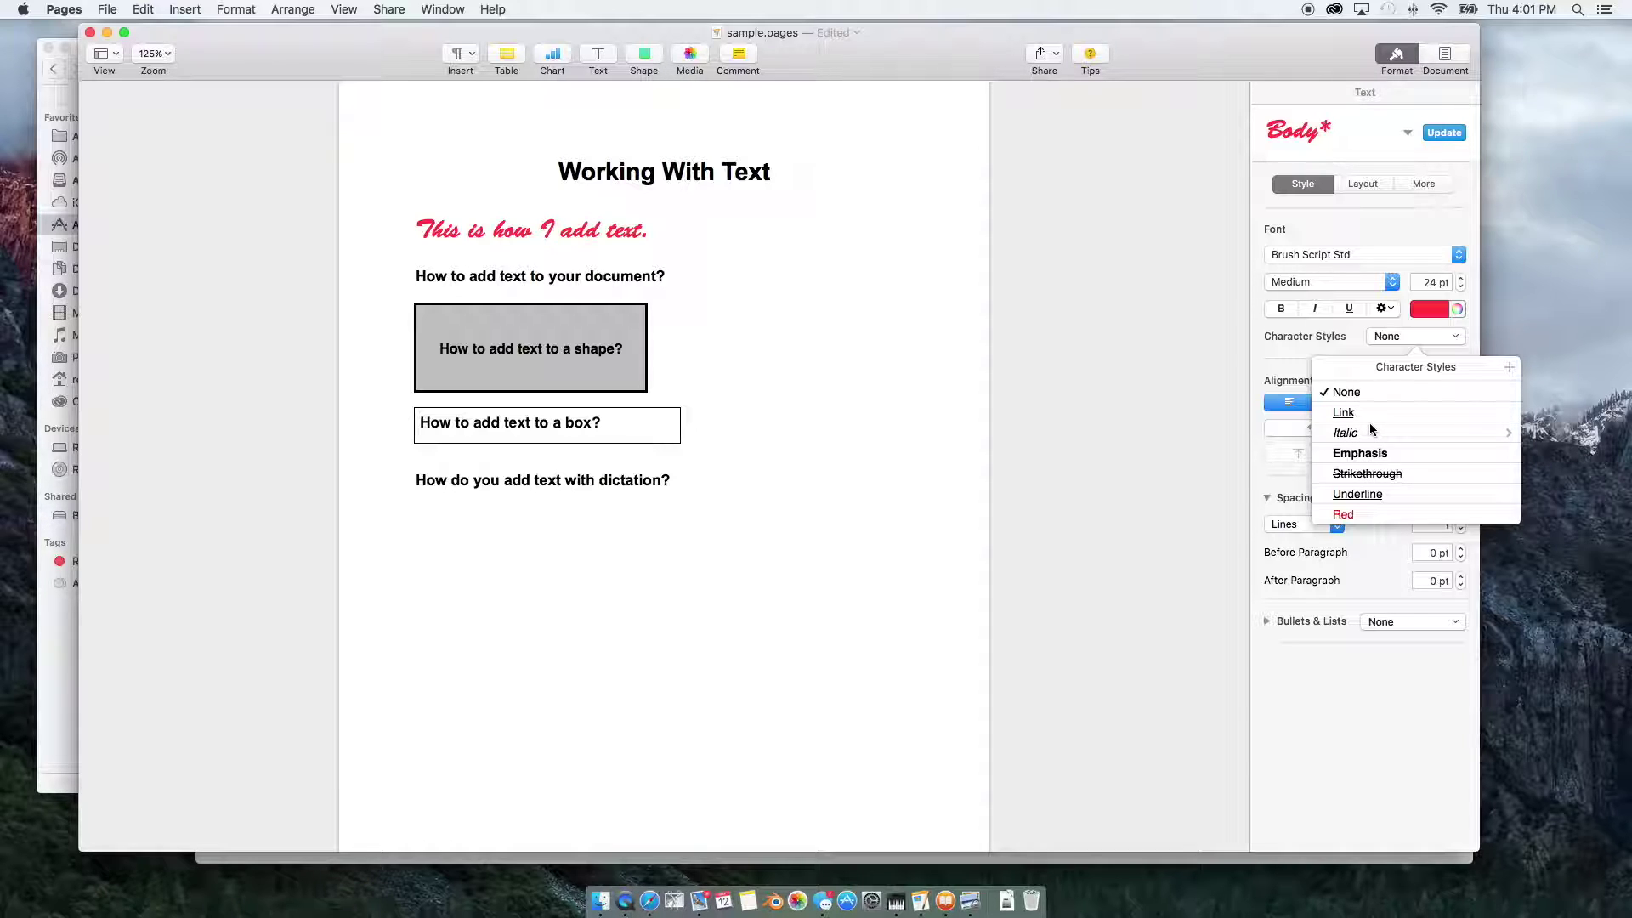
left_click(1360, 495)
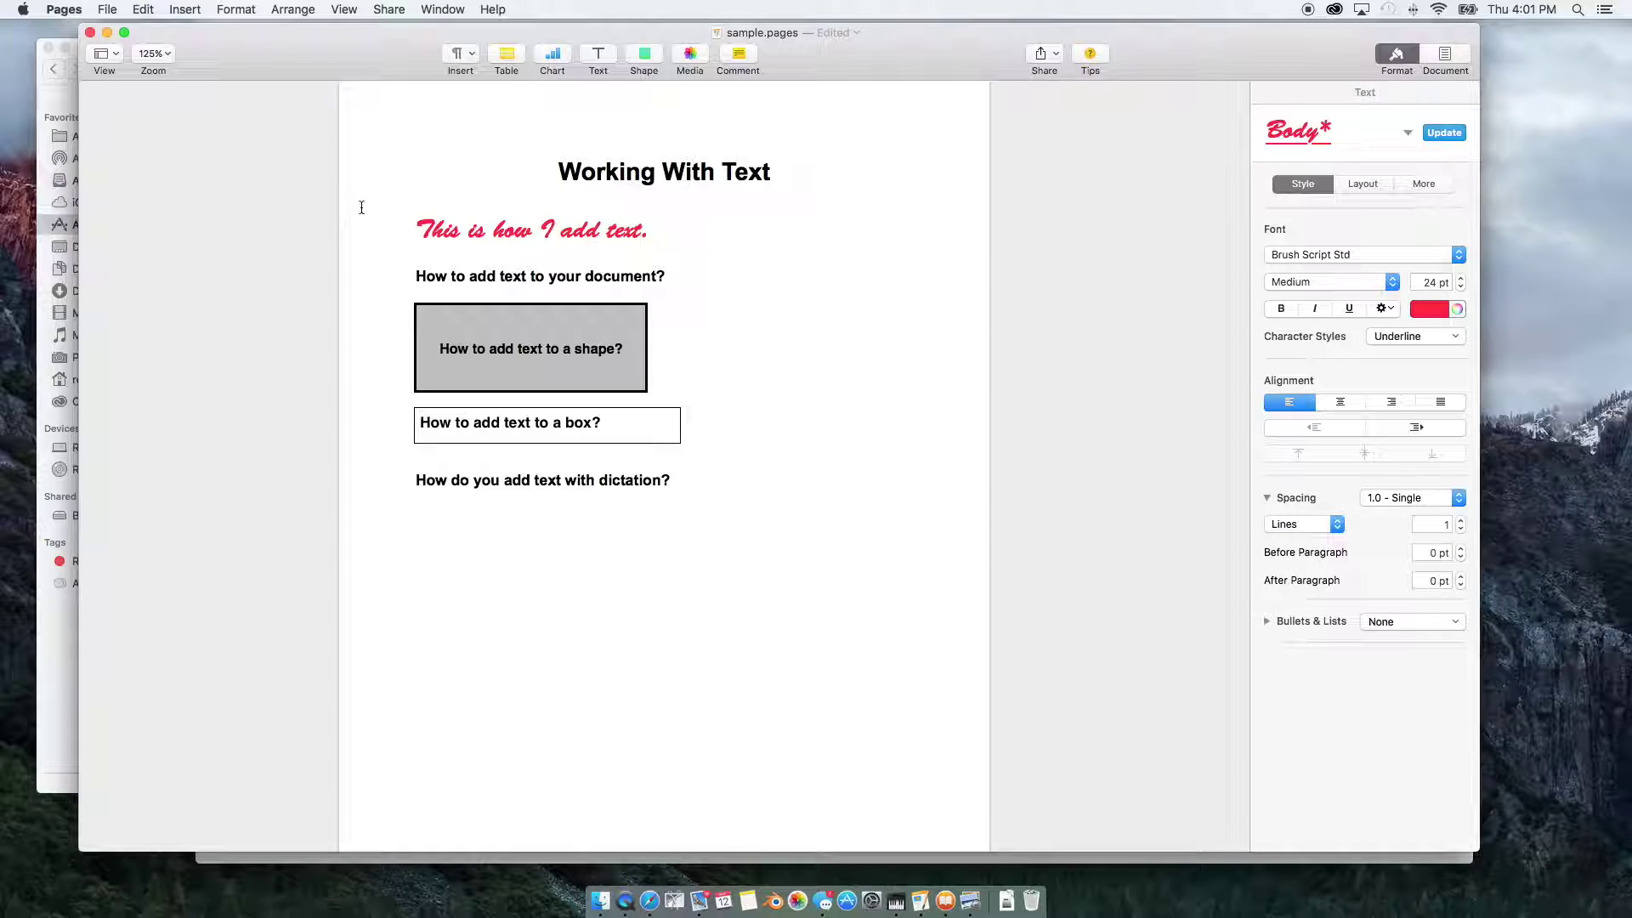
left_click_drag(420, 221, 656, 231)
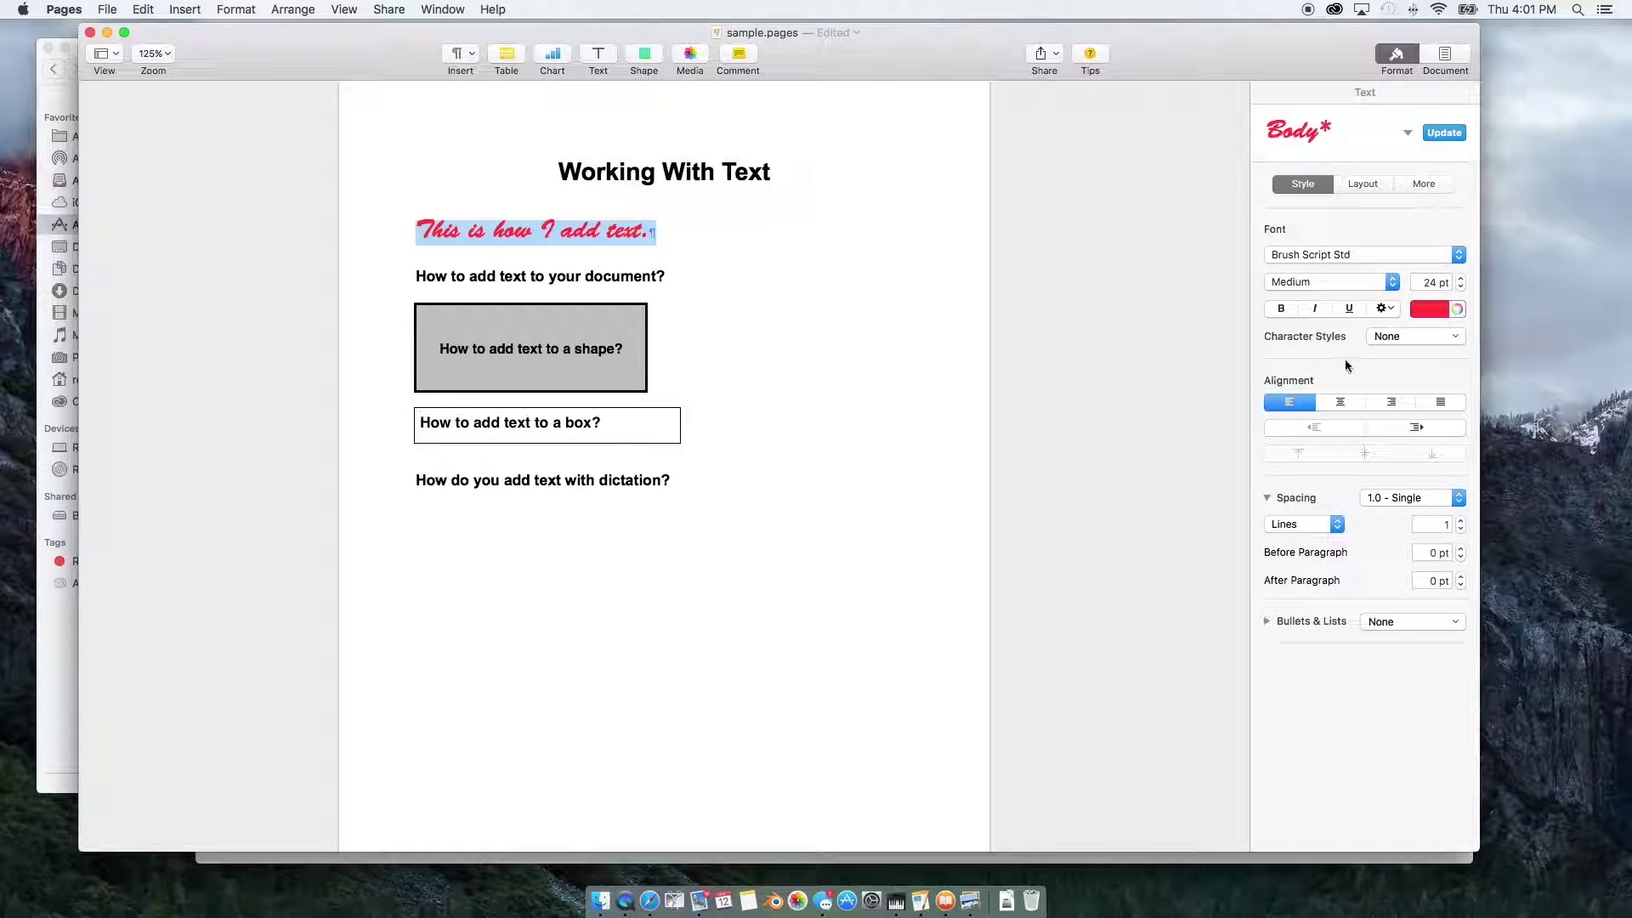
left_click(1413, 338)
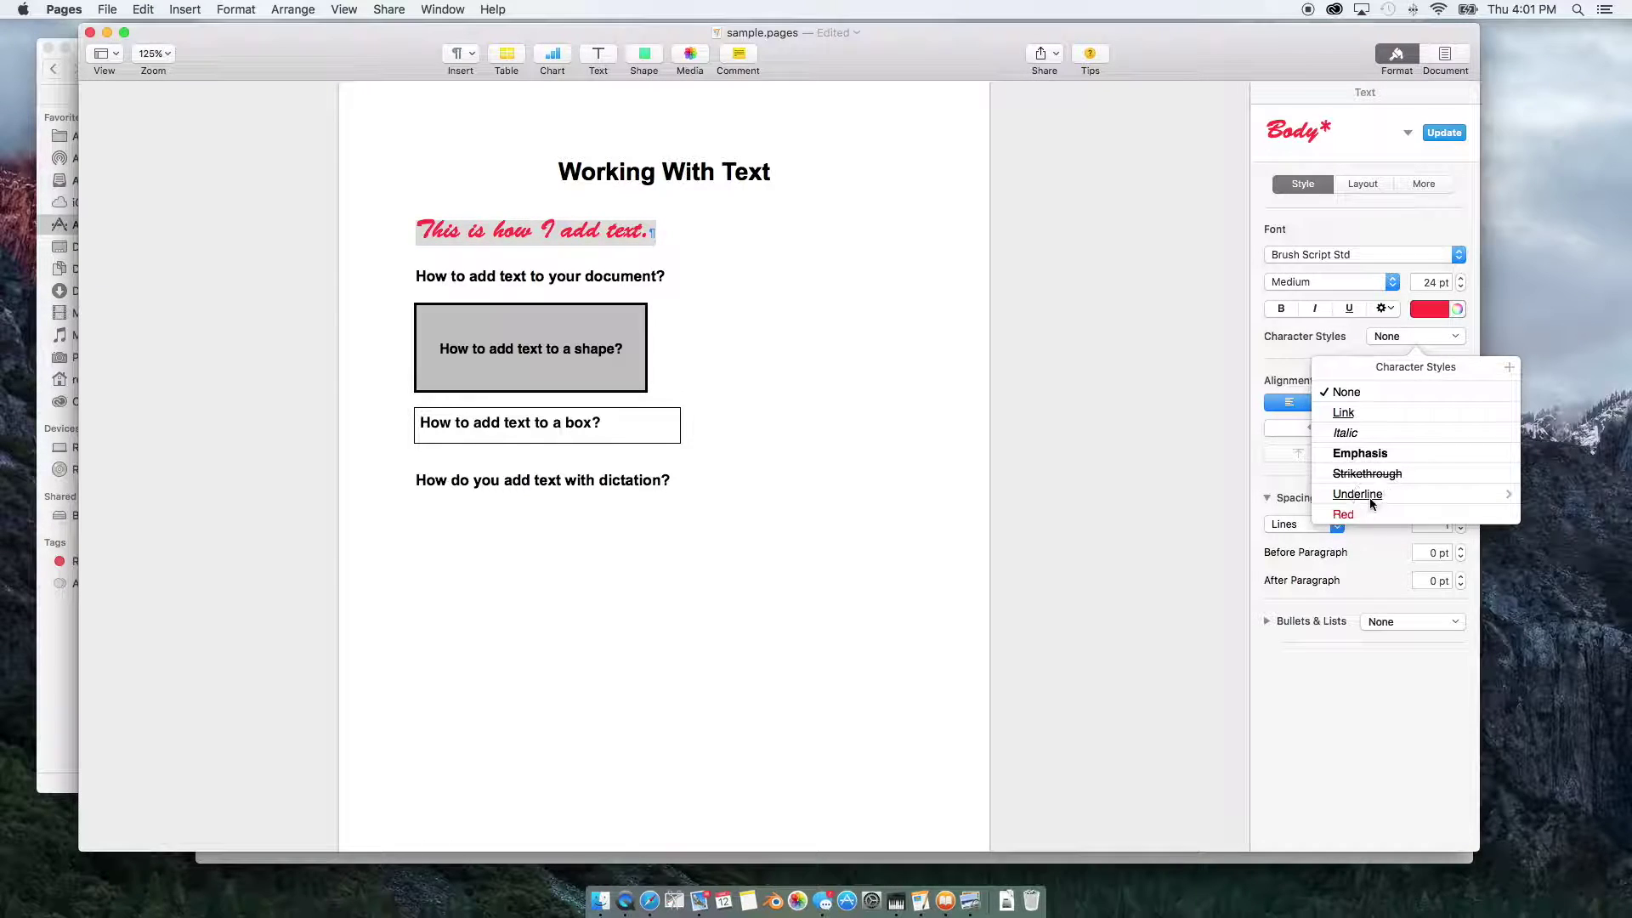
left_click(1370, 500)
left_click(939, 360)
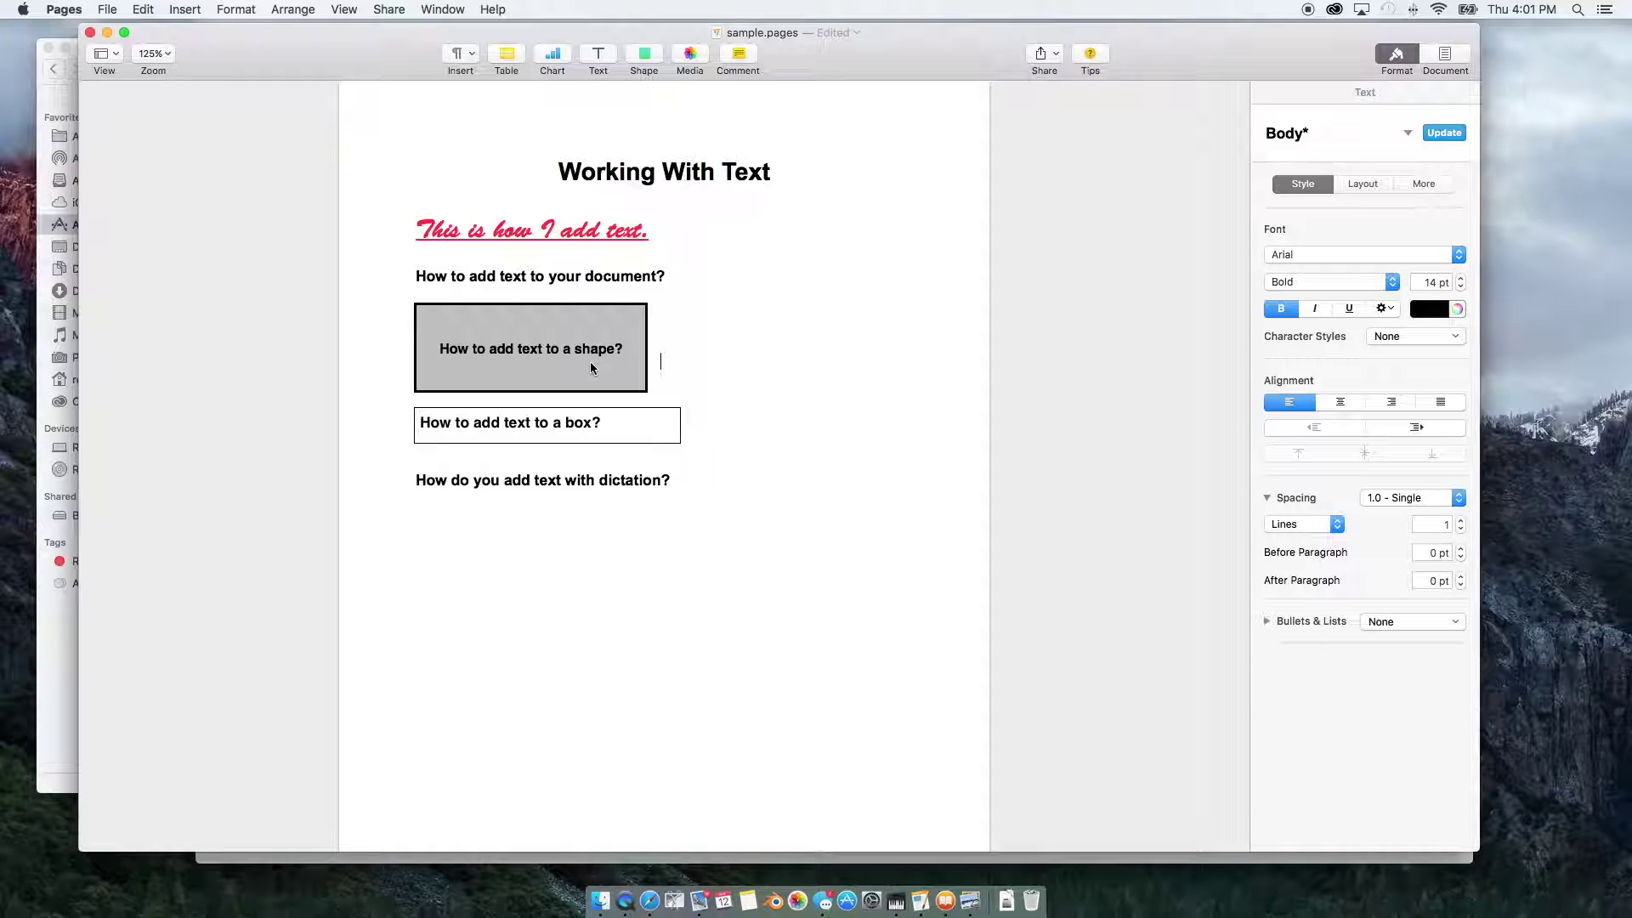
Step: Place a yellow square from the shape gallery below the dictation heading and widen it
left_click(645, 54)
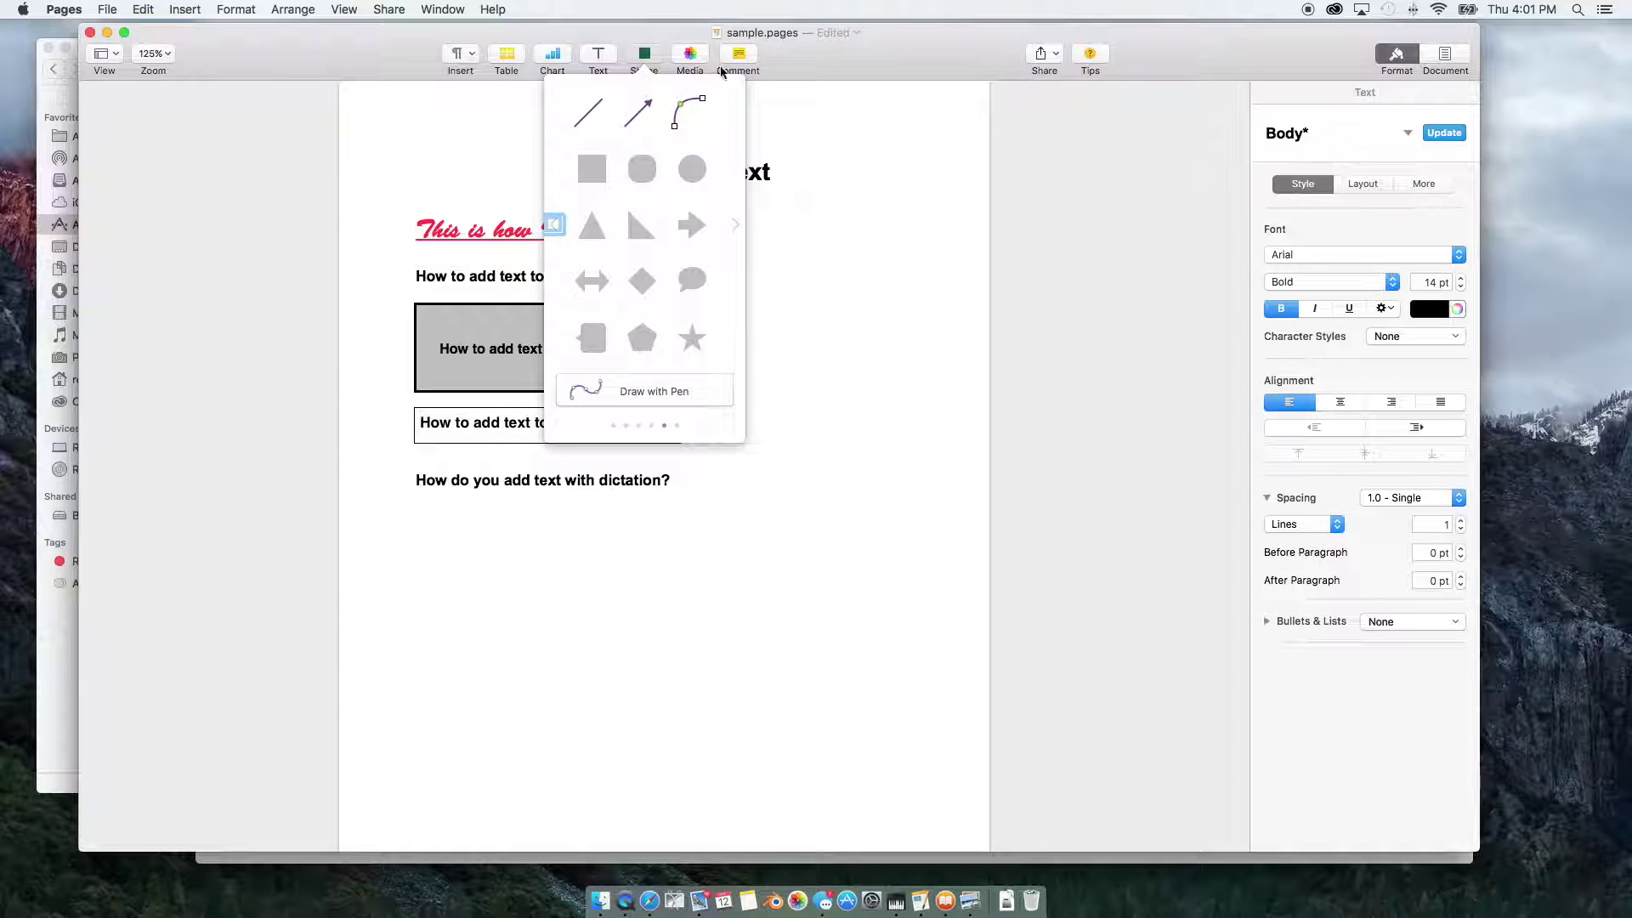
left_click(646, 56)
left_click(645, 56)
left_click(553, 226)
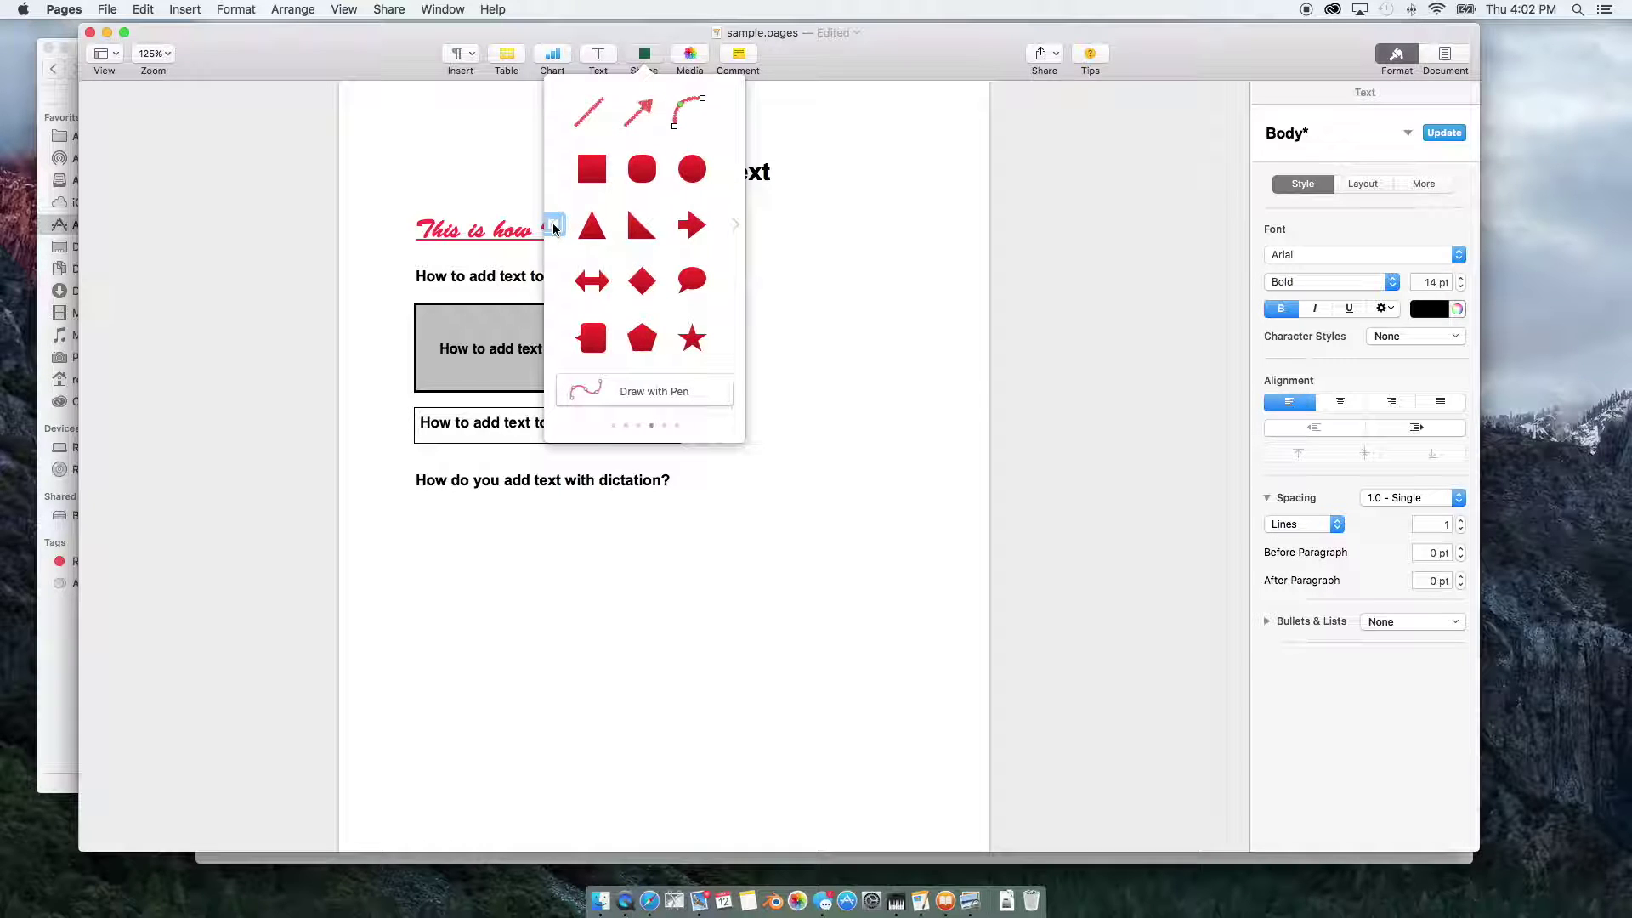
left_click(736, 226)
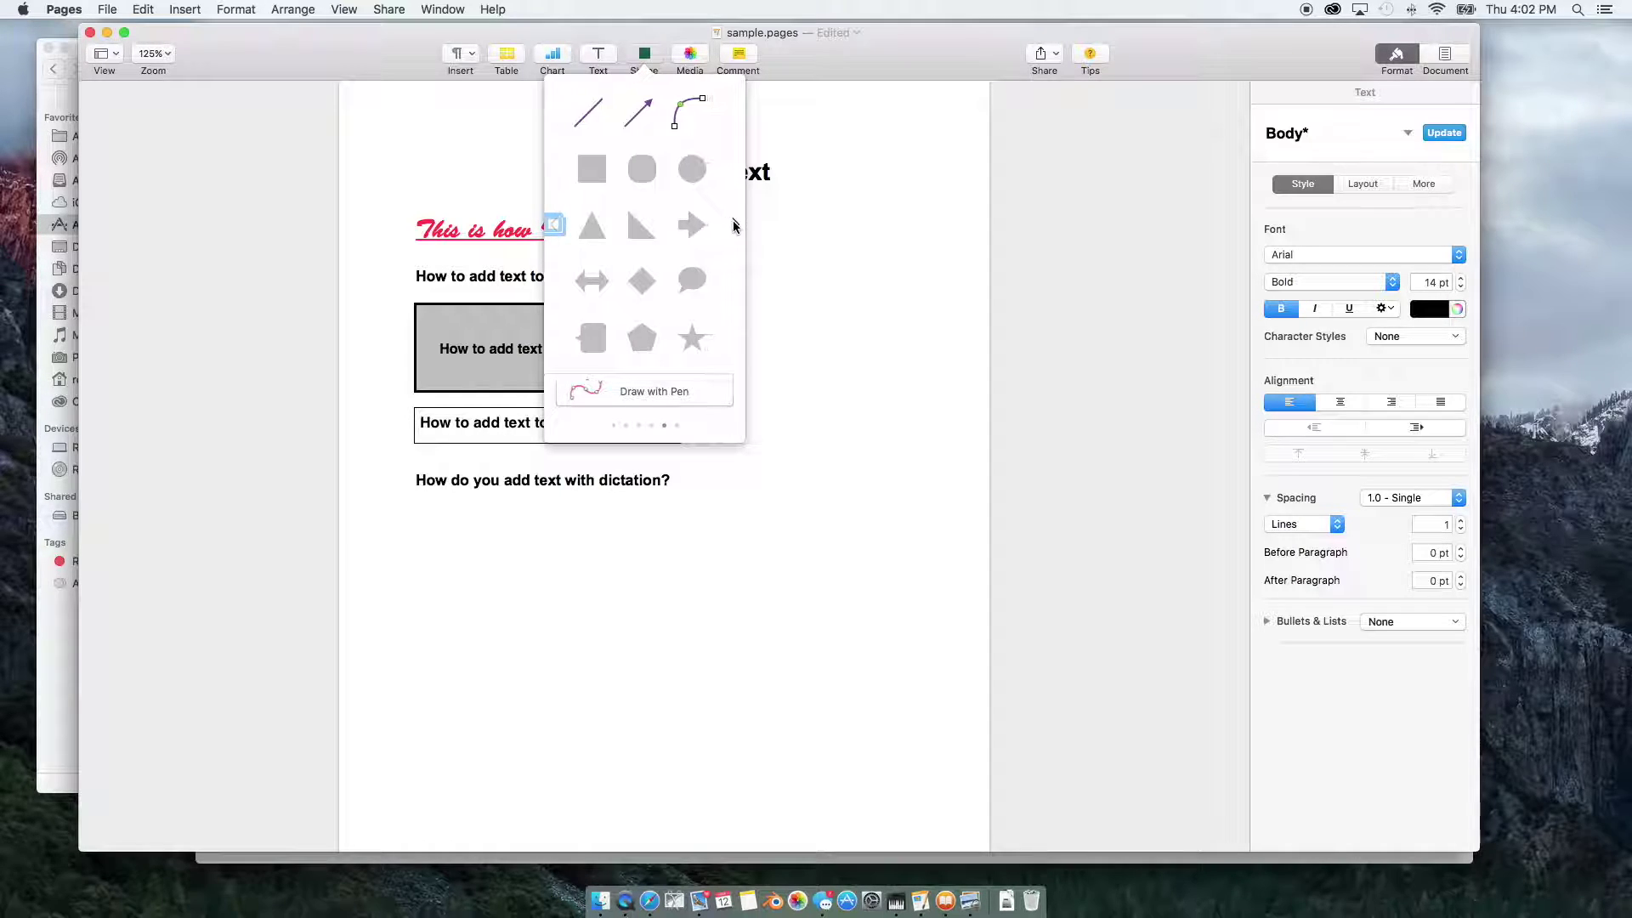
left_click(736, 226)
left_click(736, 227)
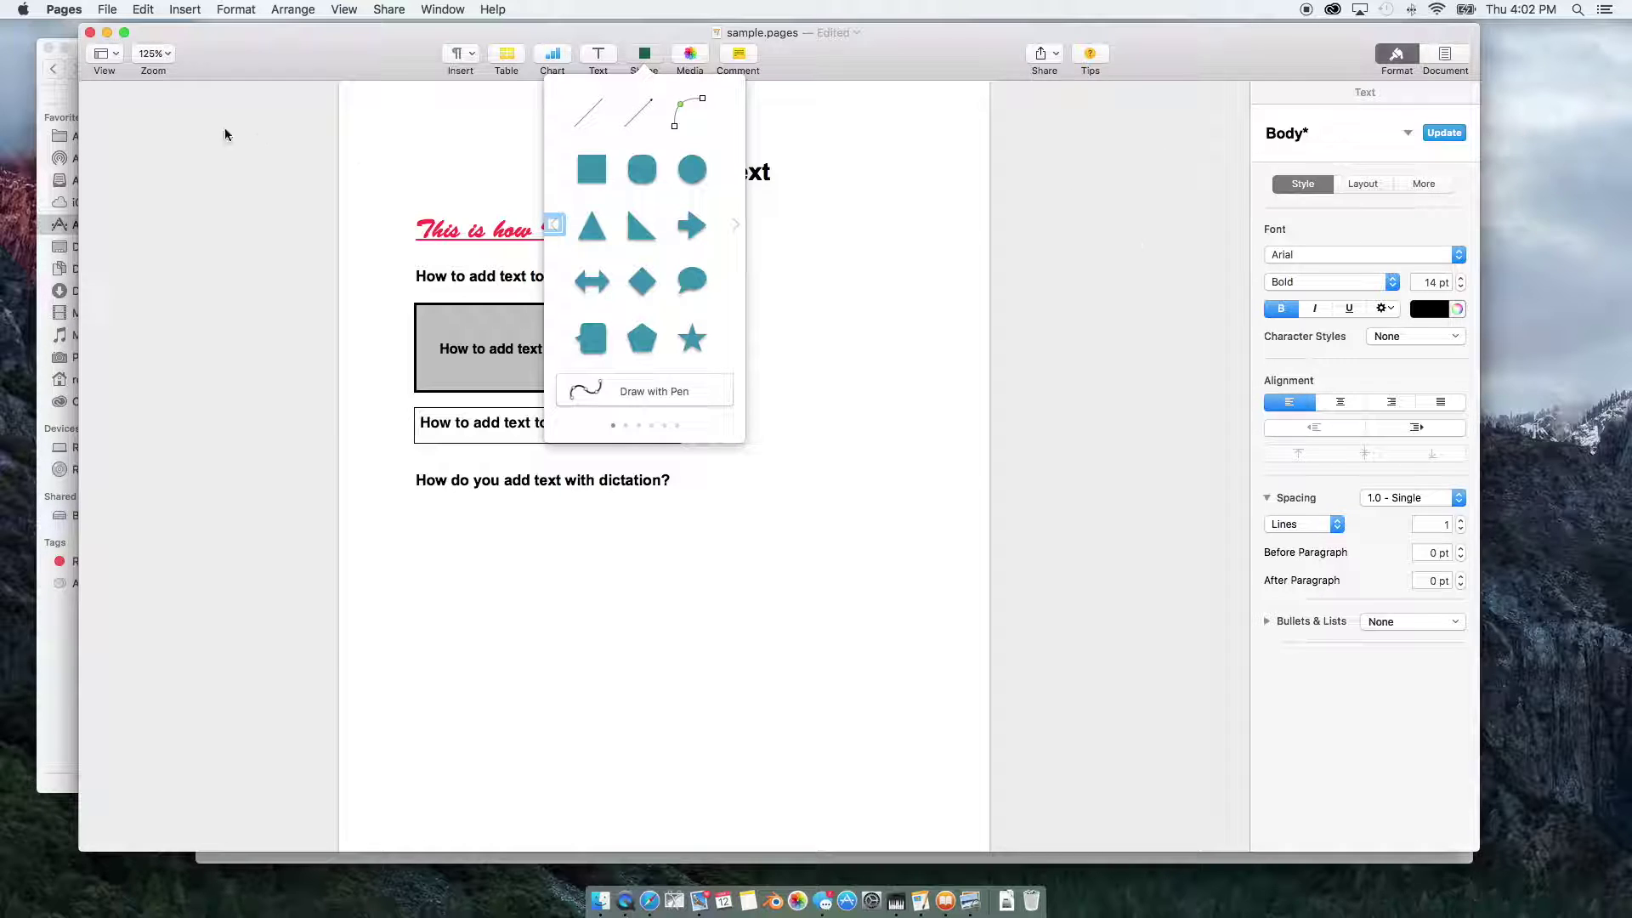
left_click(734, 224)
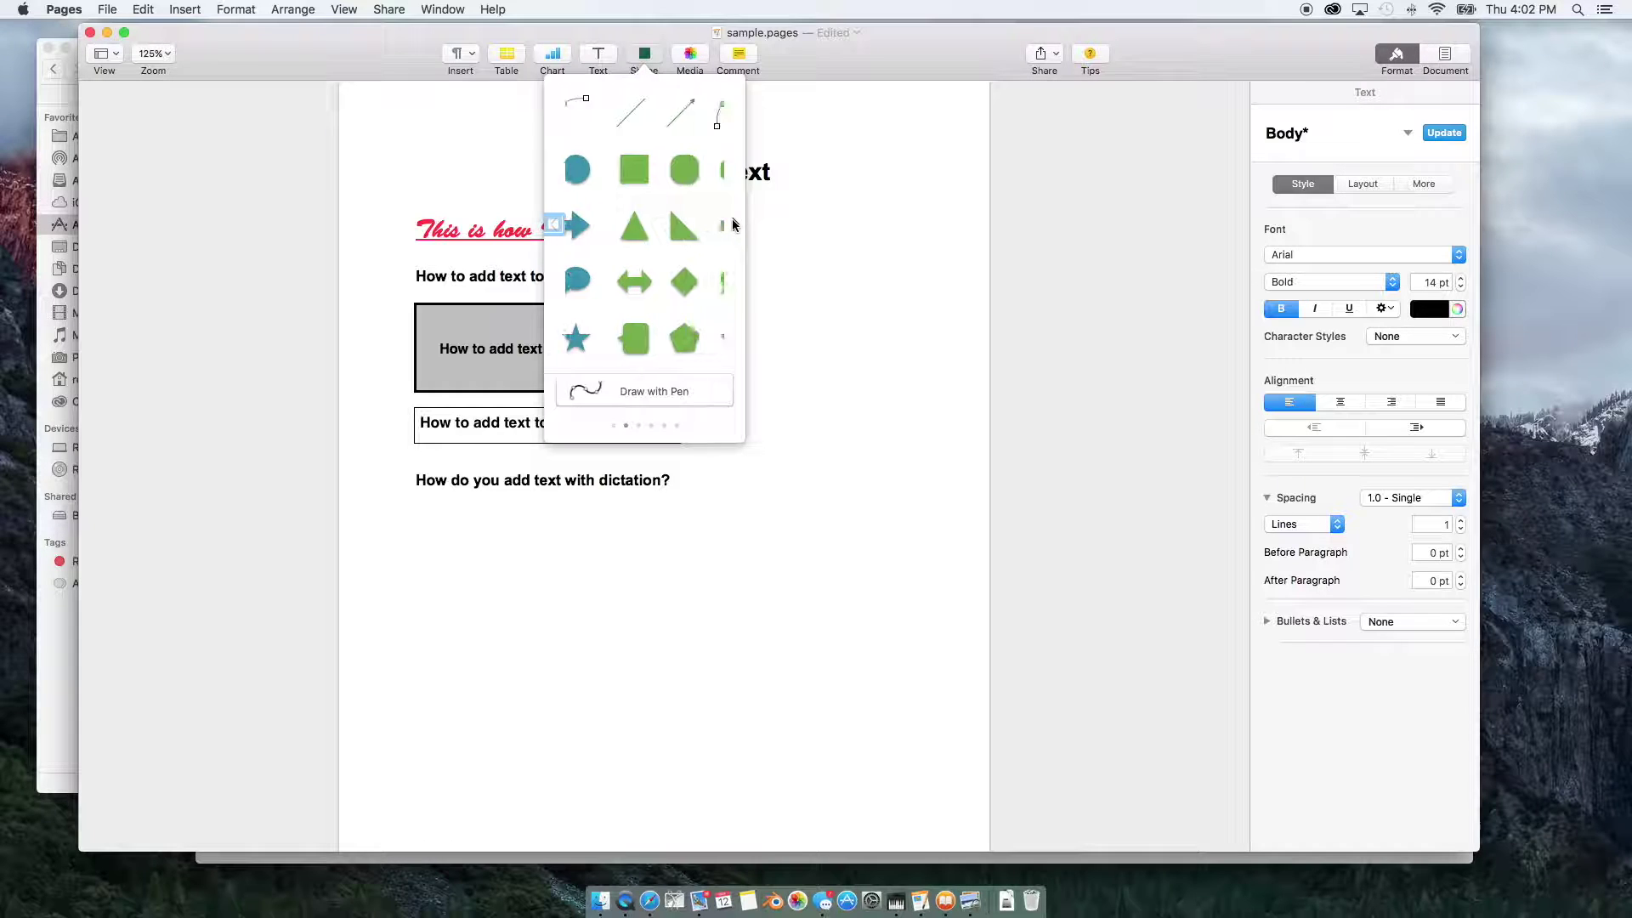
left_click(728, 221)
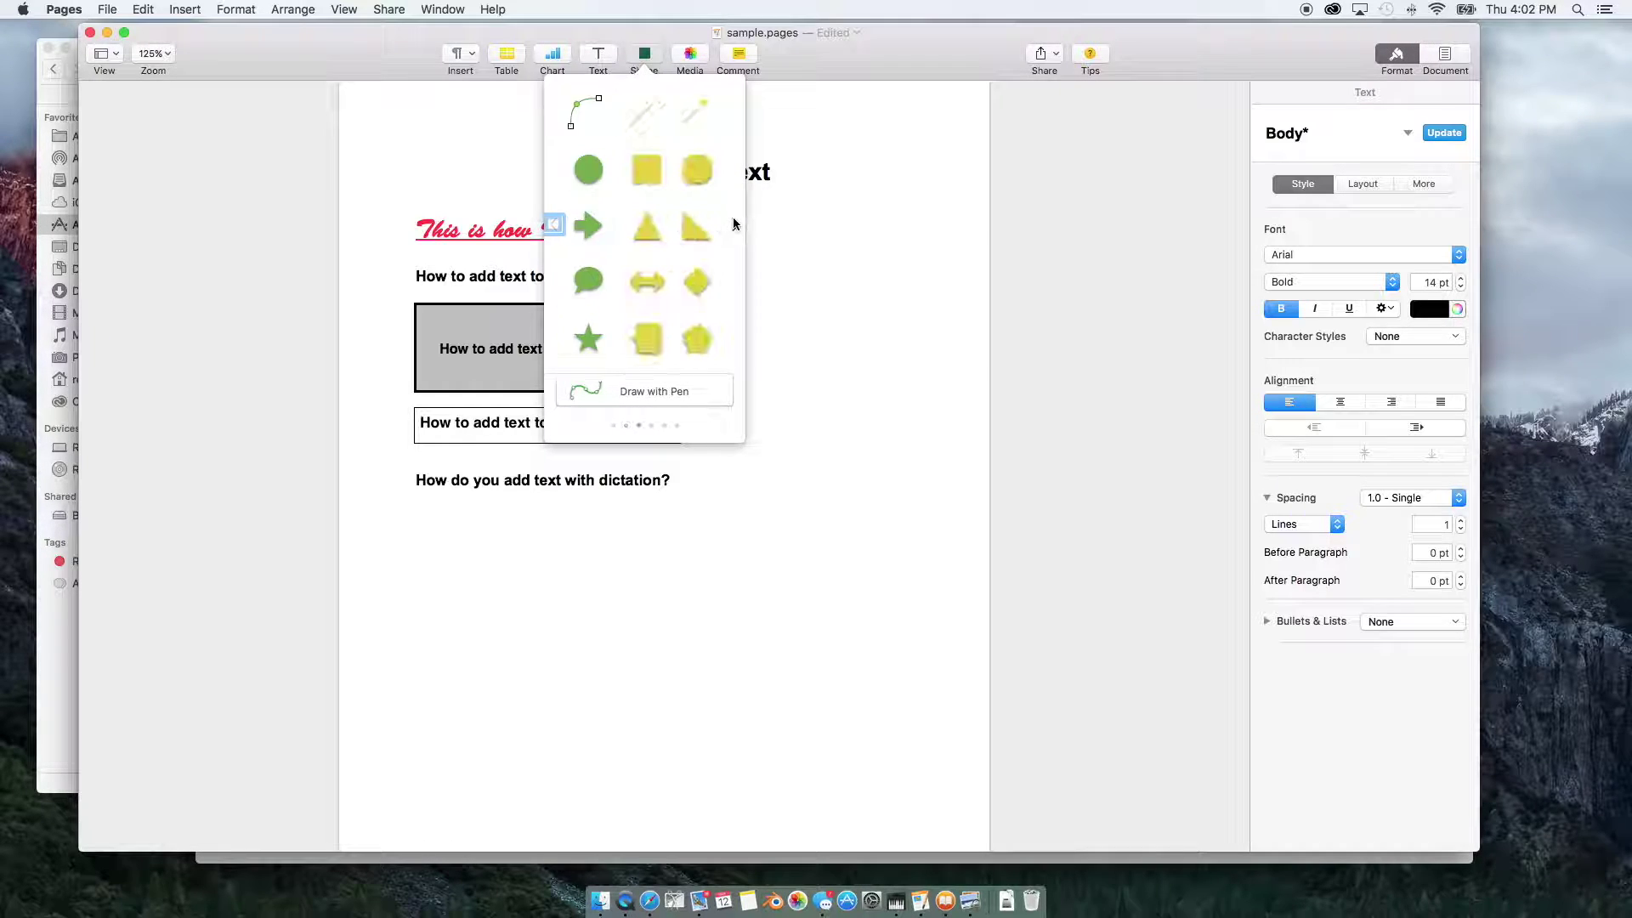
left_click_drag(589, 159, 510, 634)
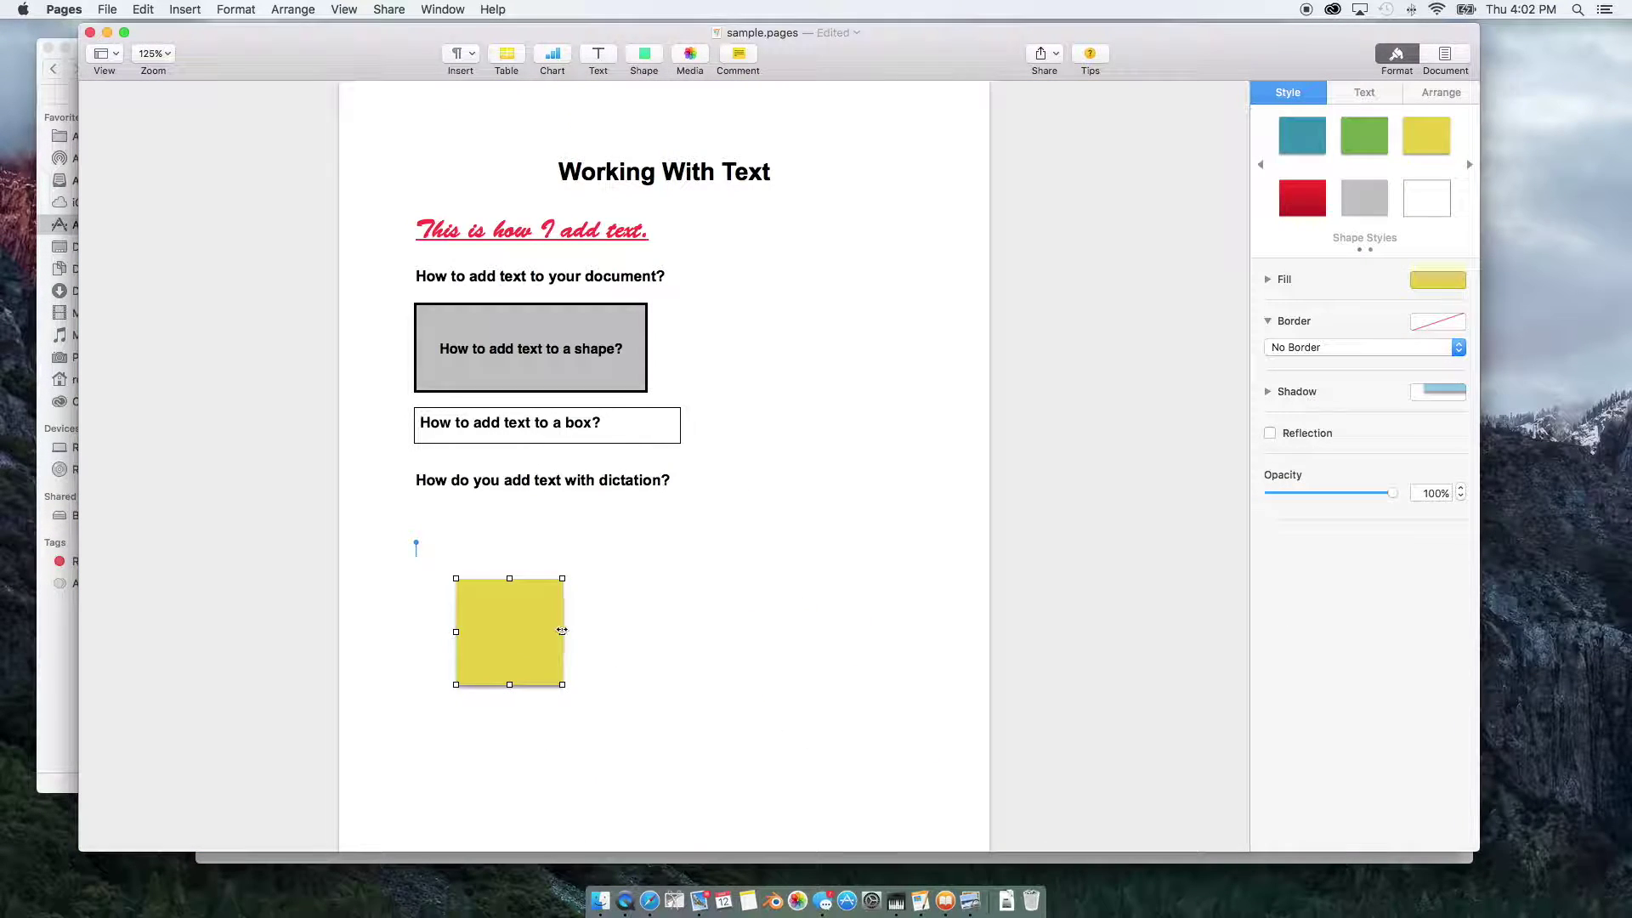
left_click_drag(561, 631, 625, 631)
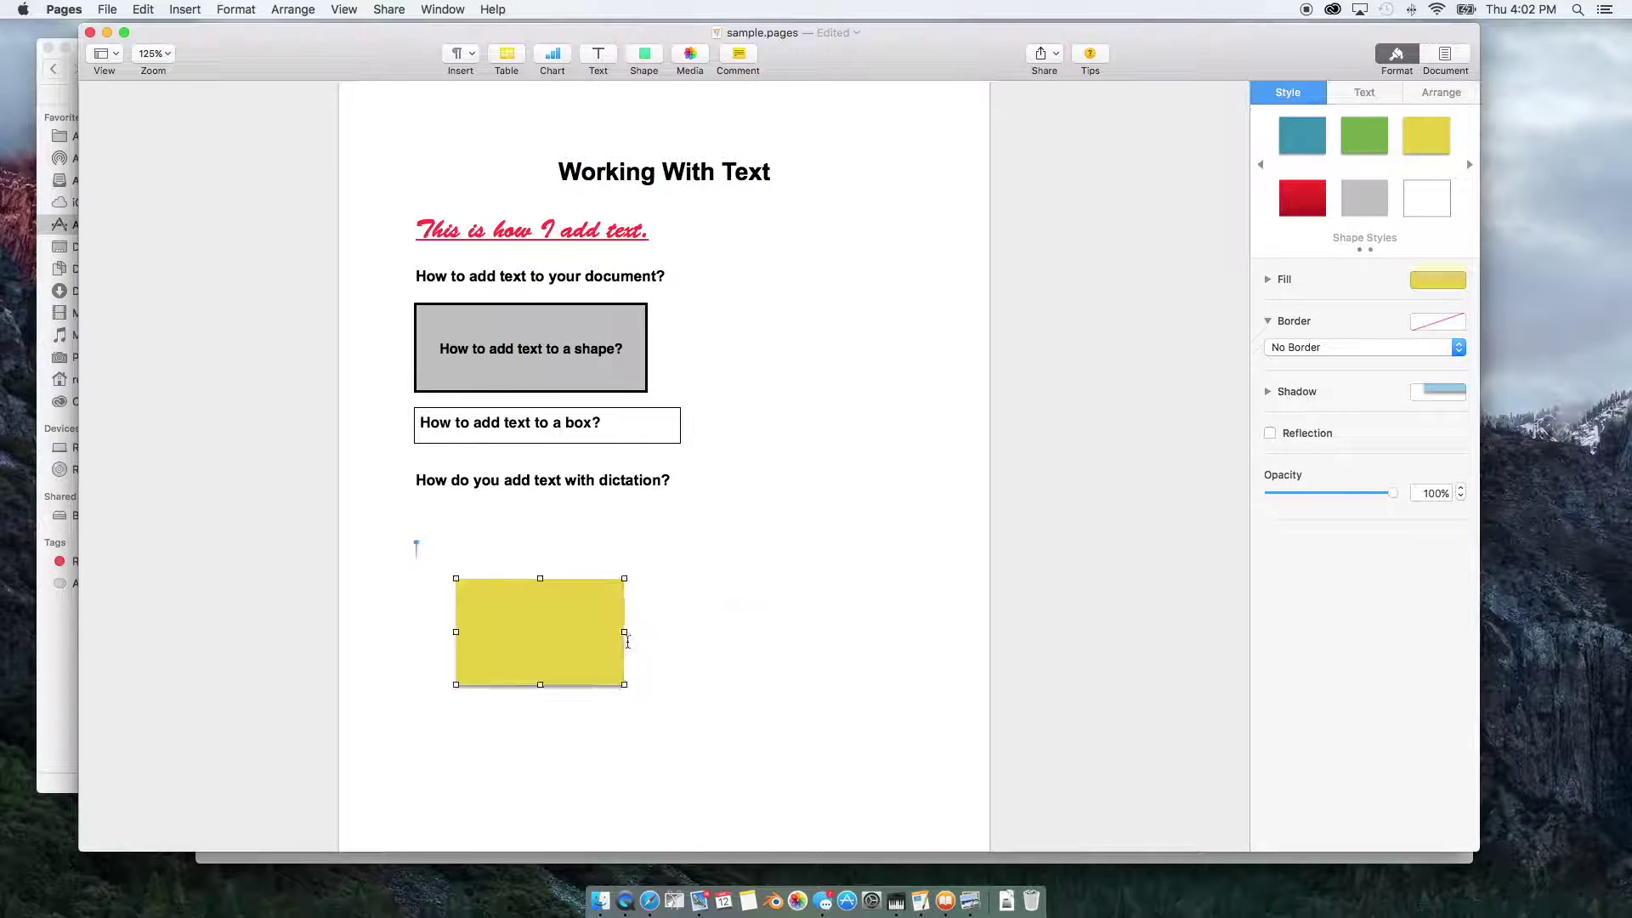
double_click(530, 631)
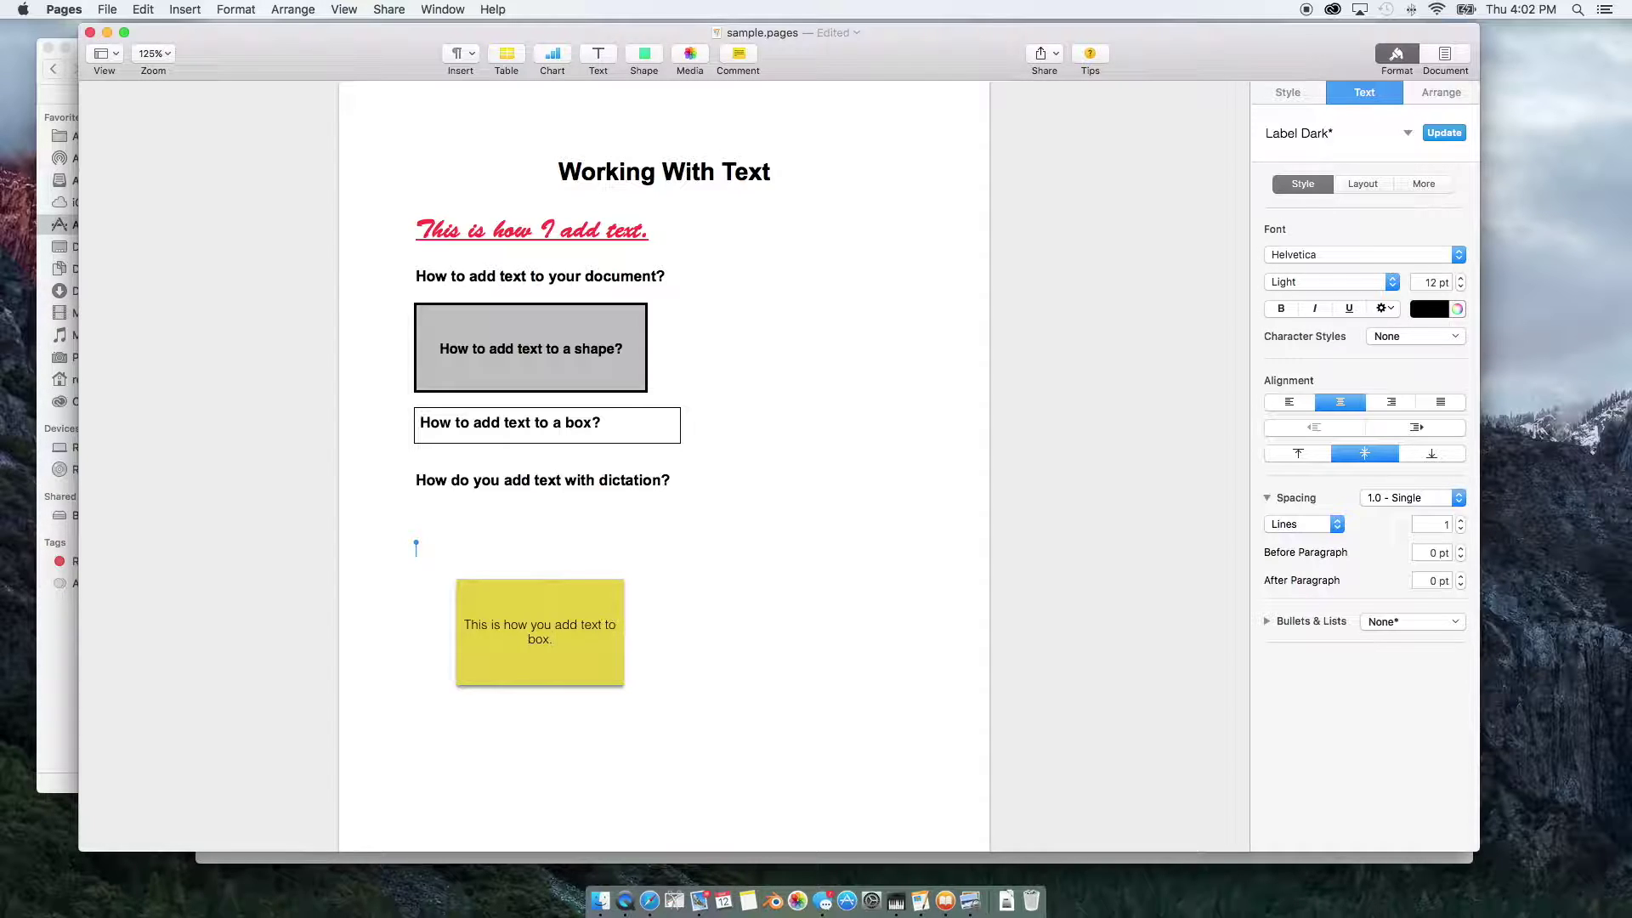
Step: Change the yellow box's text font to Impact
left_click_drag(575, 637, 460, 624)
left_click(1454, 254)
scroll(1309, 709, "down", 3)
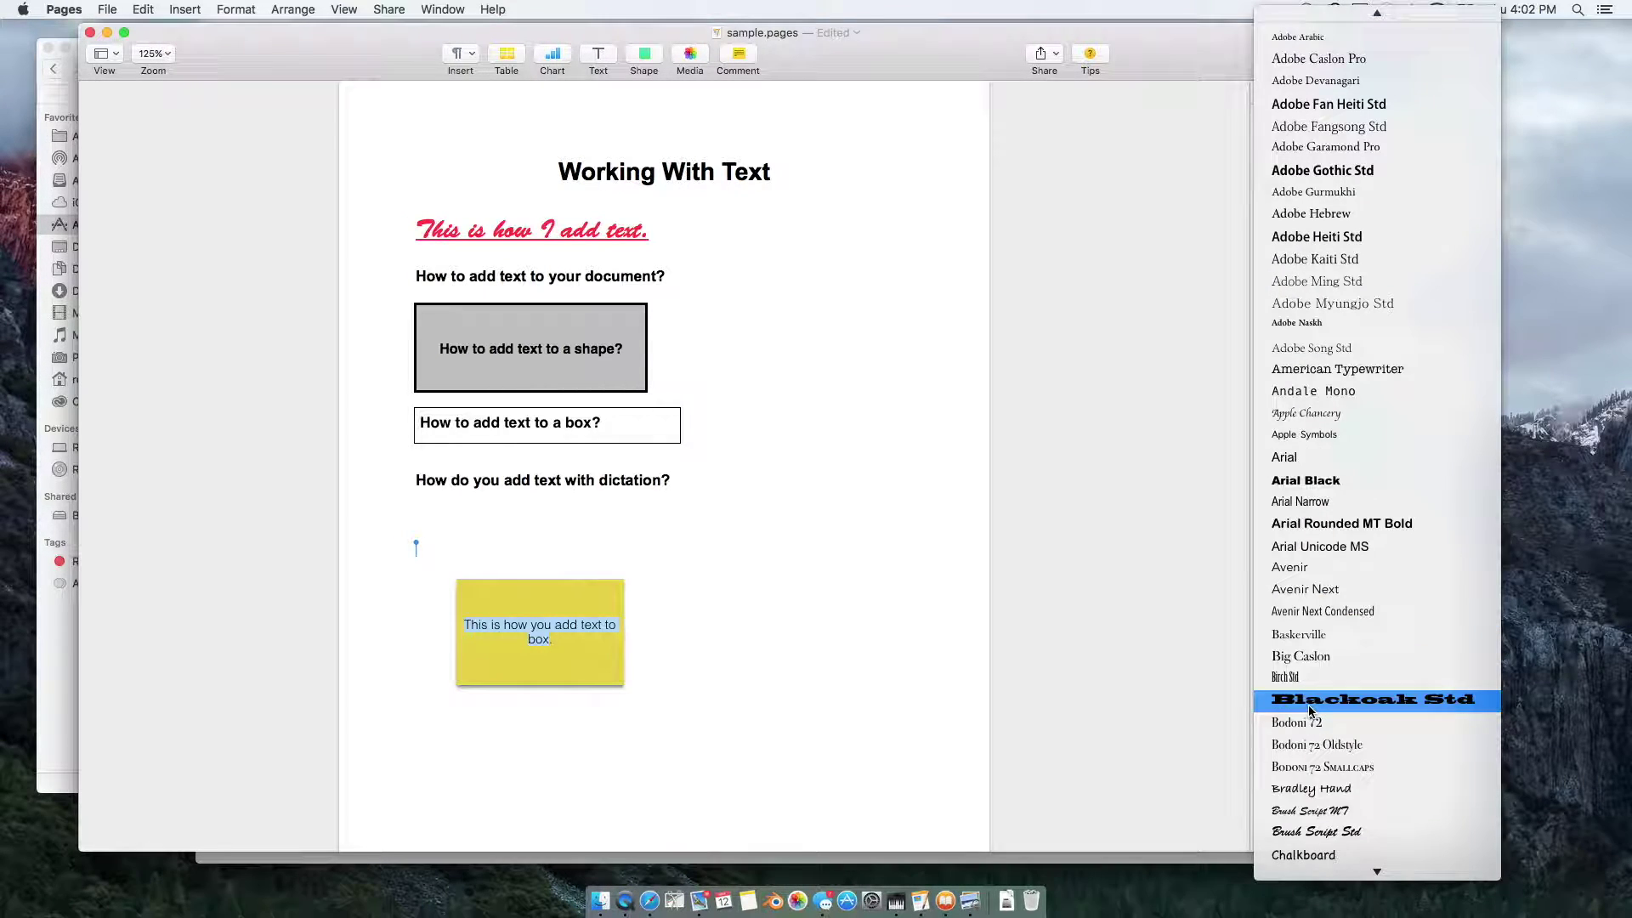
scroll(1308, 710, "down", 3)
scroll(1309, 710, "down", 7)
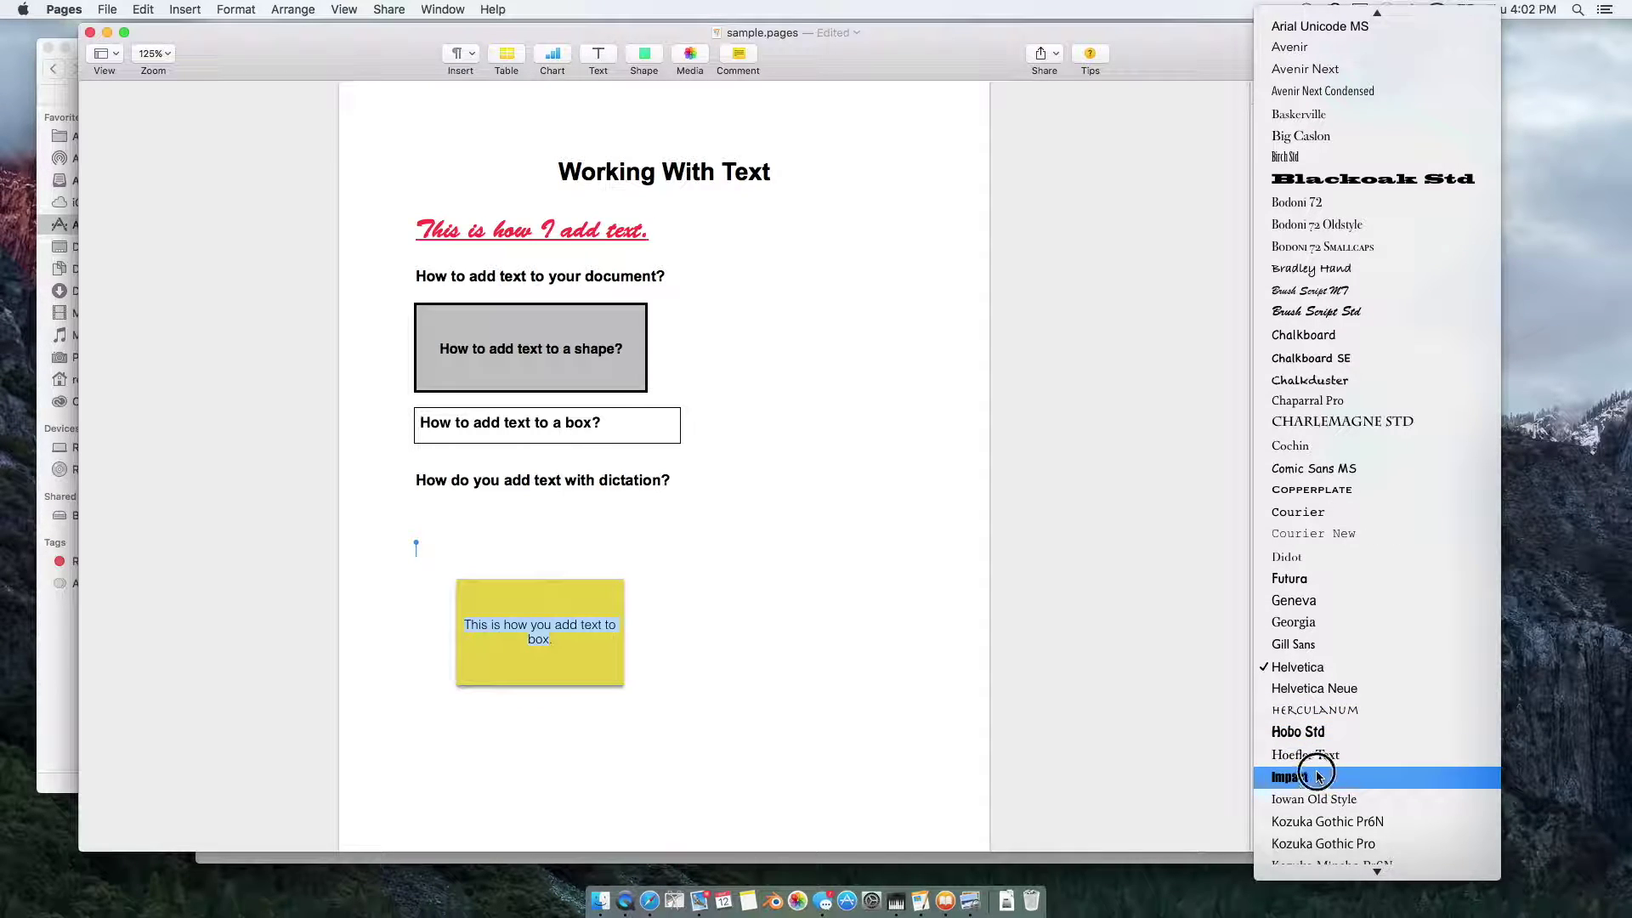
left_click(1320, 775)
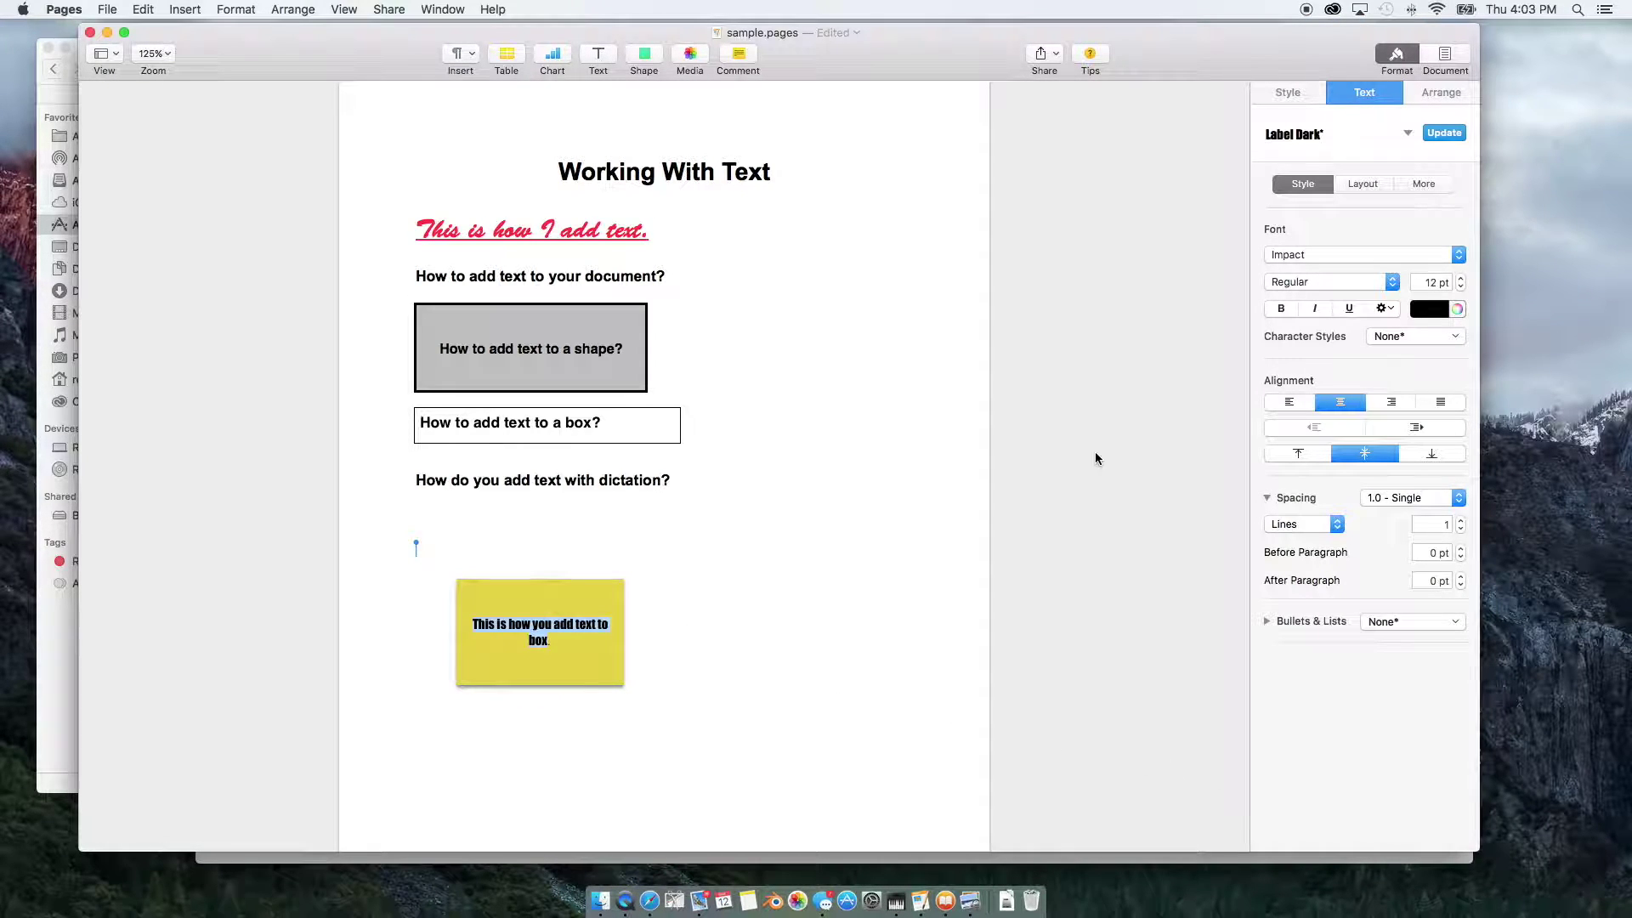
Step: Enlarge the box text to 19 pt and widen the box to fit one line
left_click(1461, 279)
left_click(1461, 279)
left_click(1461, 278)
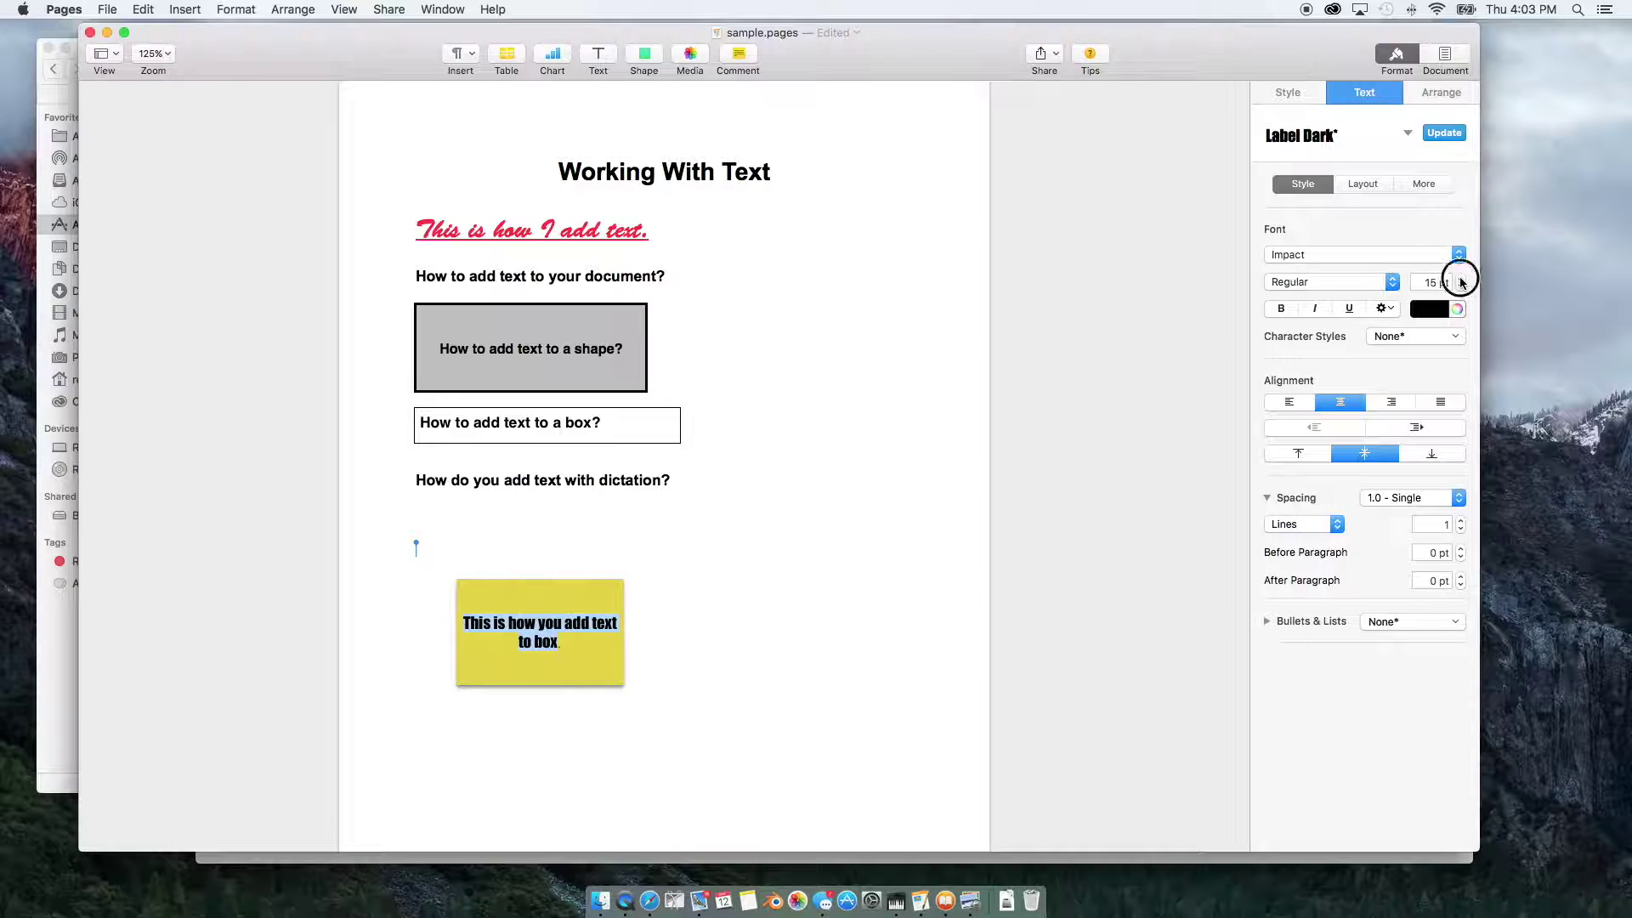
left_click(1461, 278)
left_click(1461, 279)
left_click(1461, 279)
left_click(1461, 279)
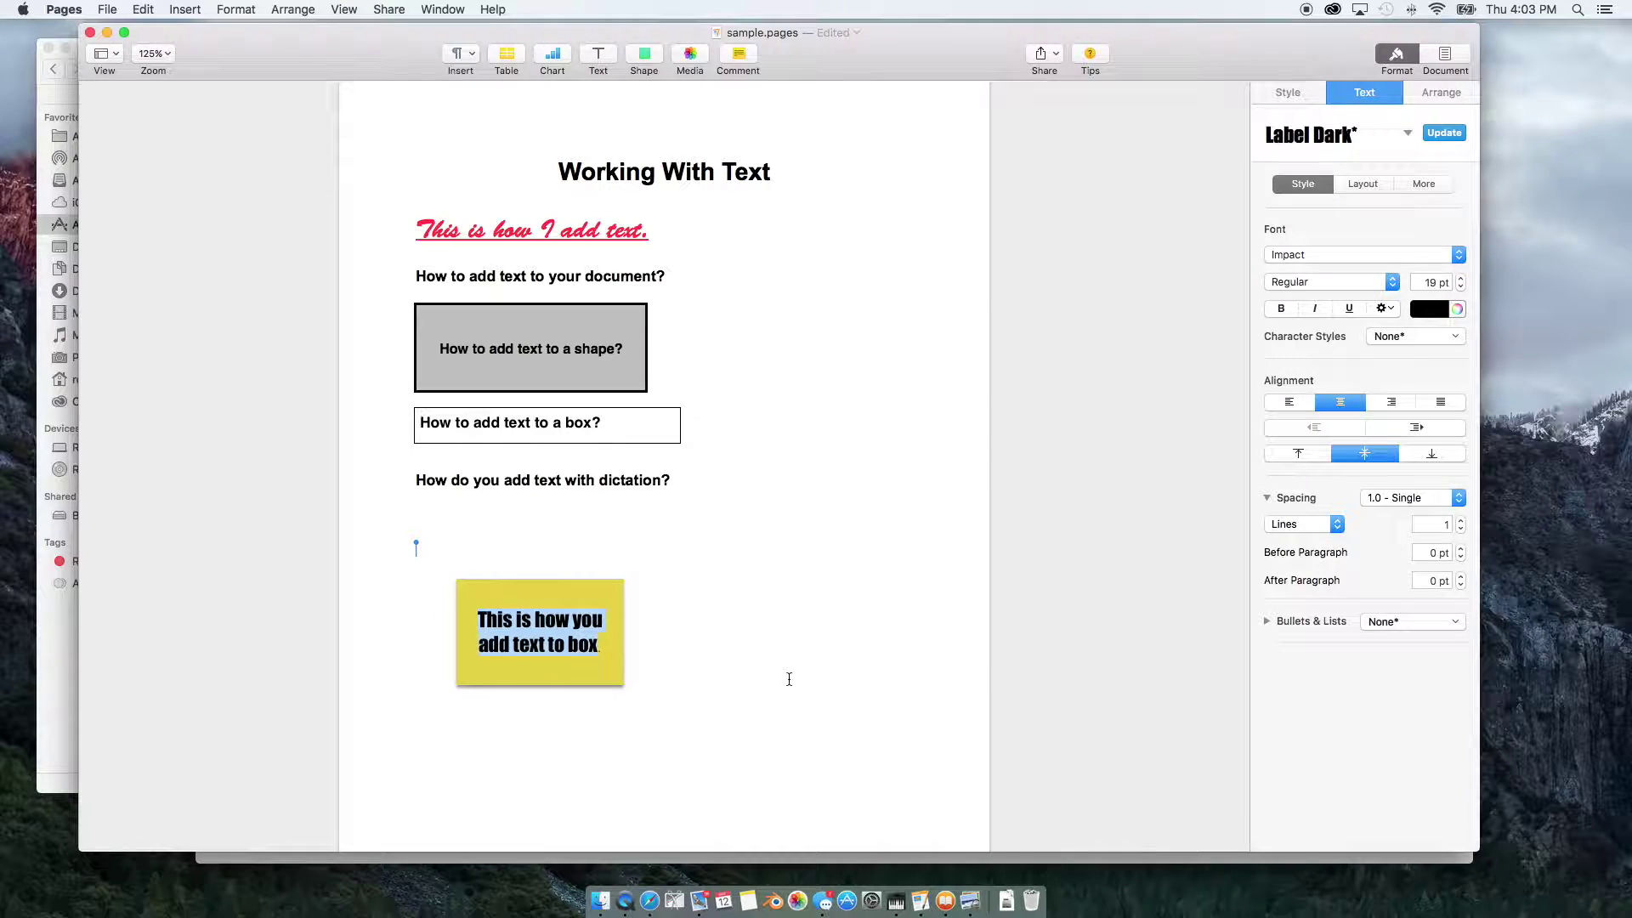
left_click(787, 677)
left_click(609, 677)
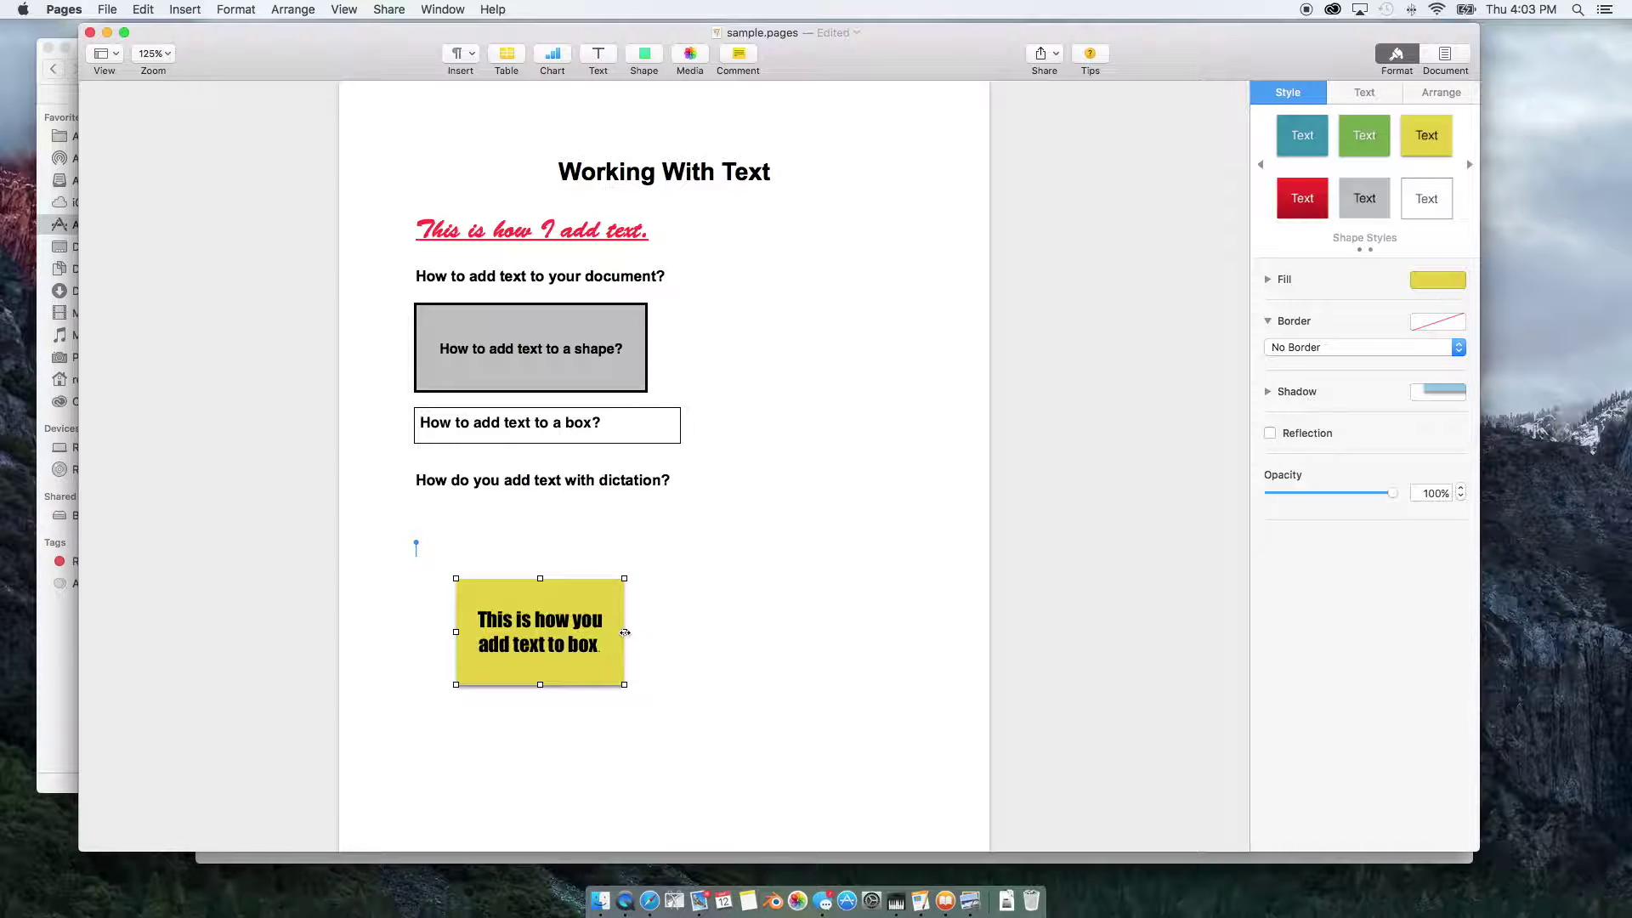
left_click_drag(625, 632, 958, 627)
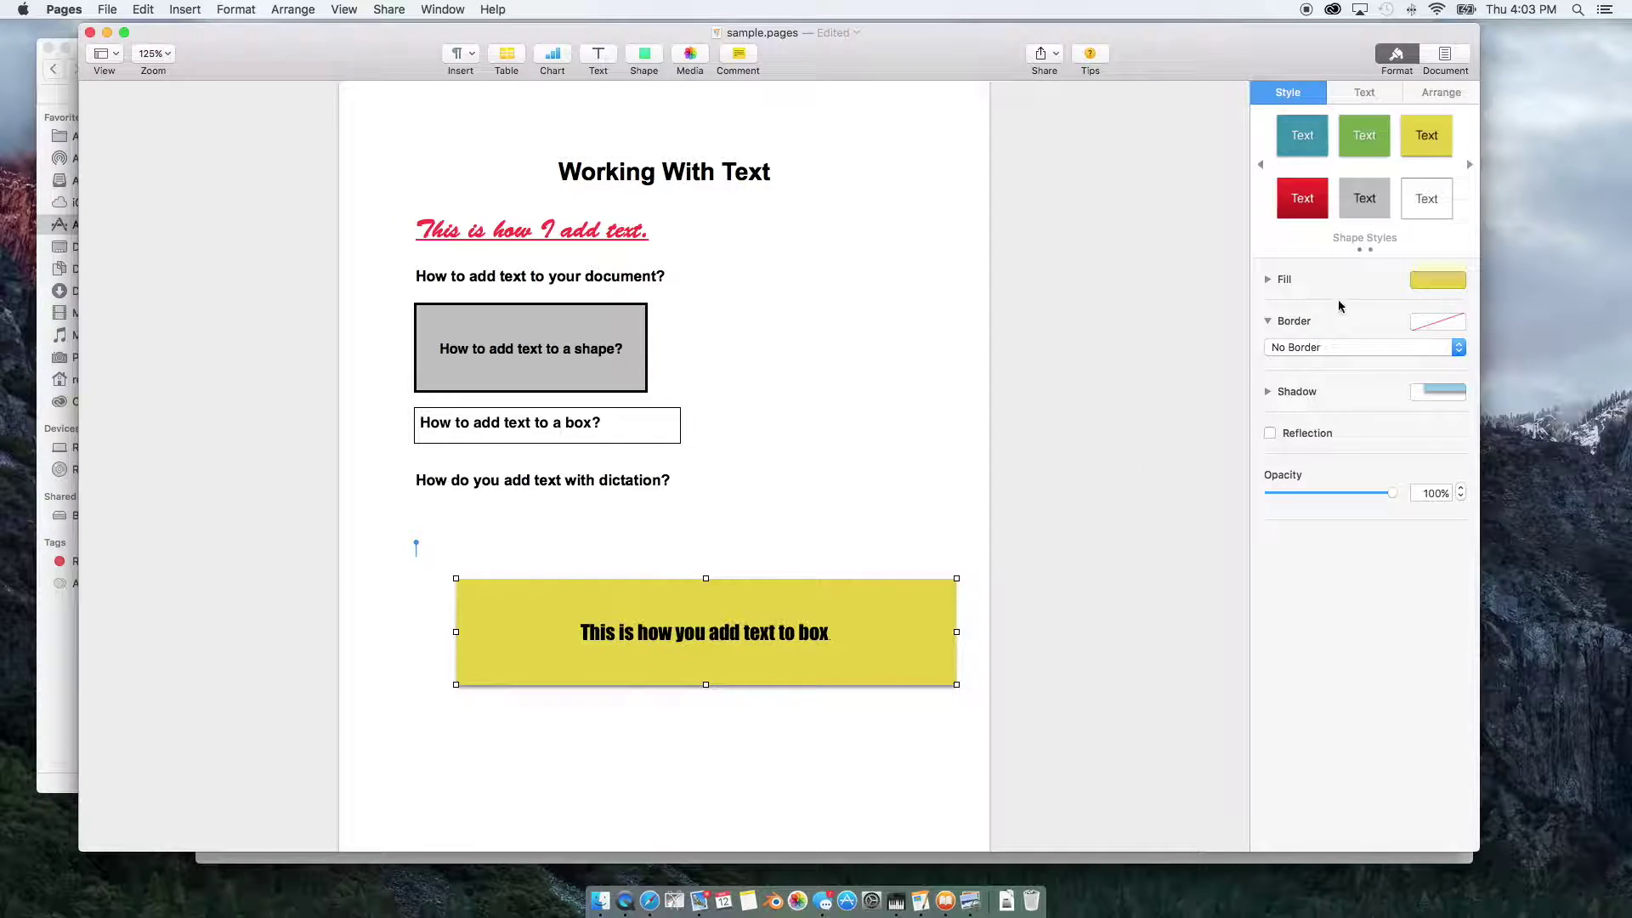
Step: Switch the inspector to Text and back to the box's Style settings
left_click(1369, 95)
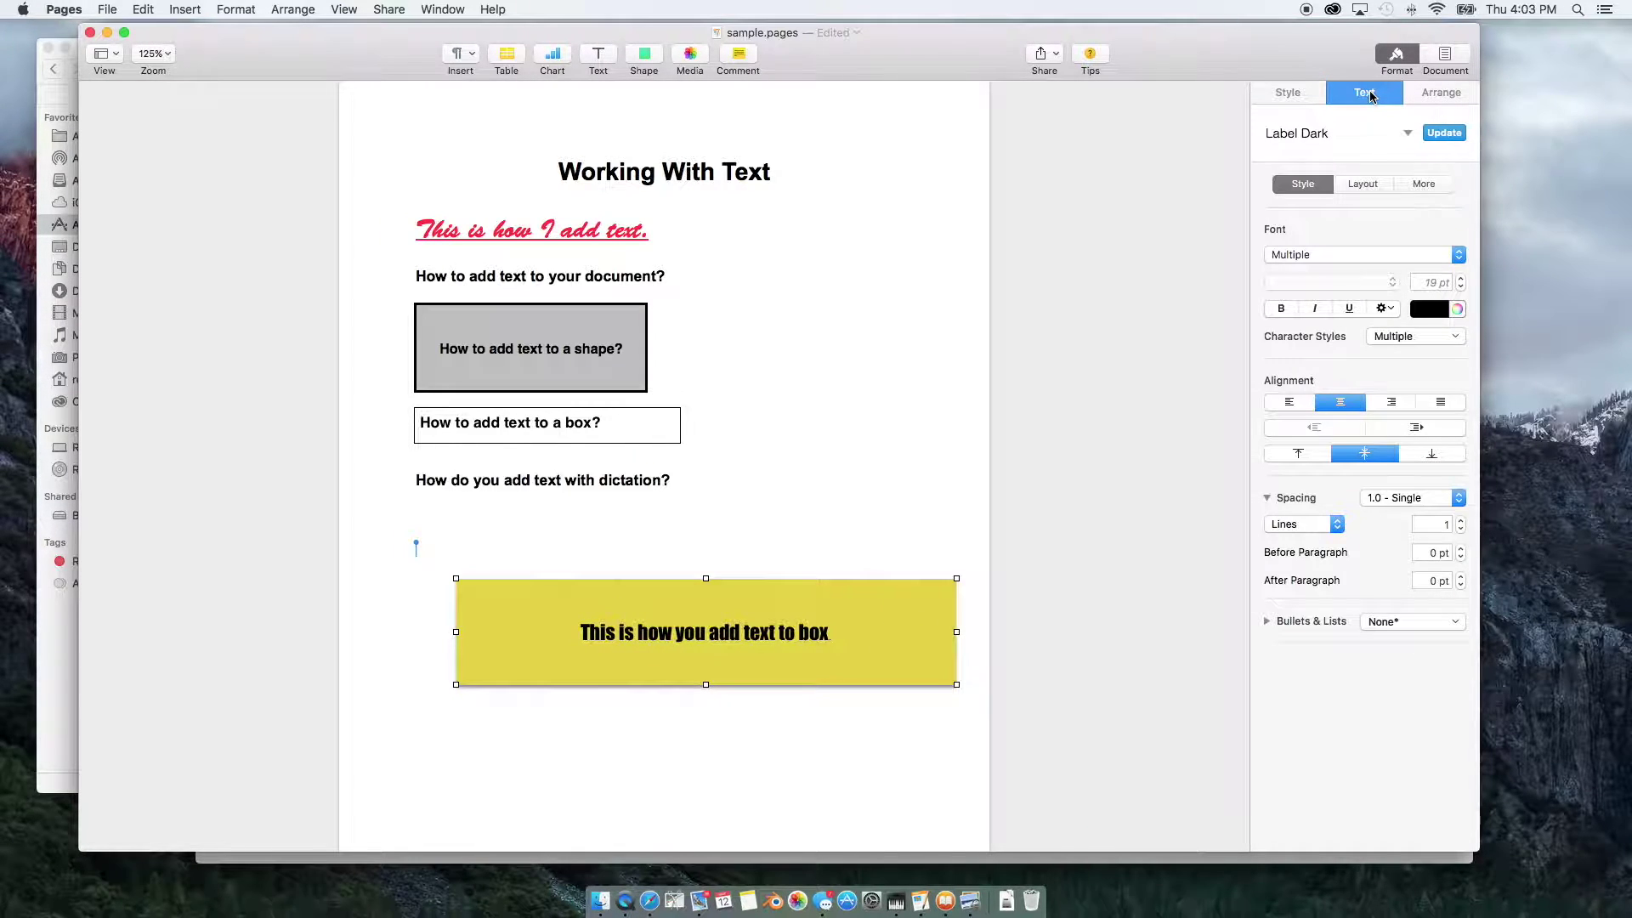
left_click(1300, 95)
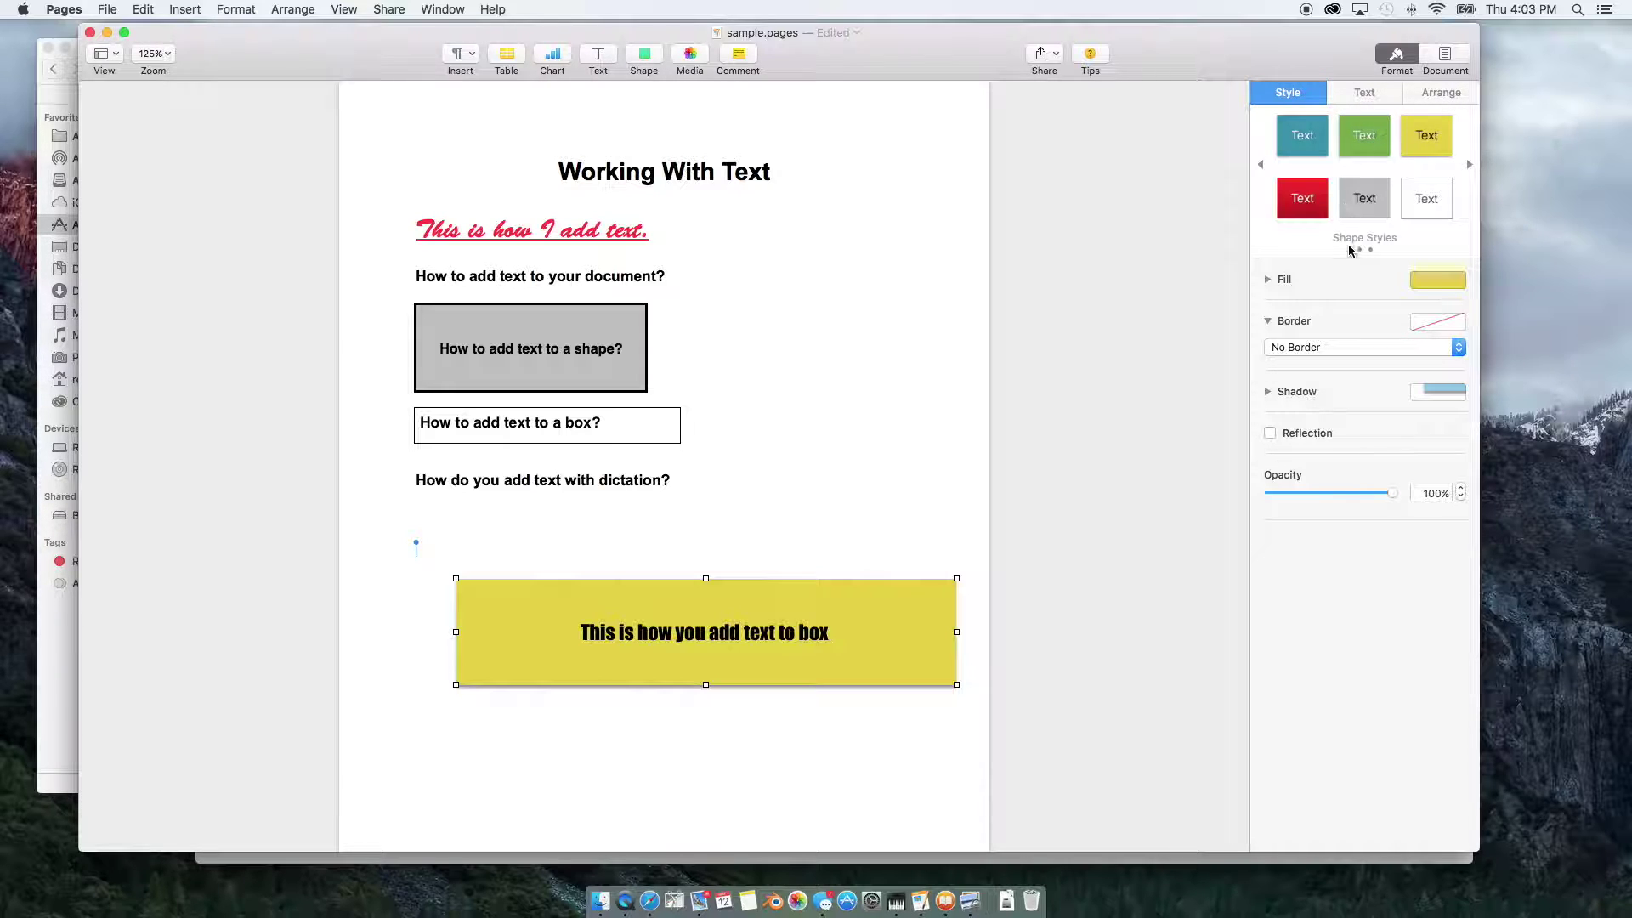
left_click(1427, 283)
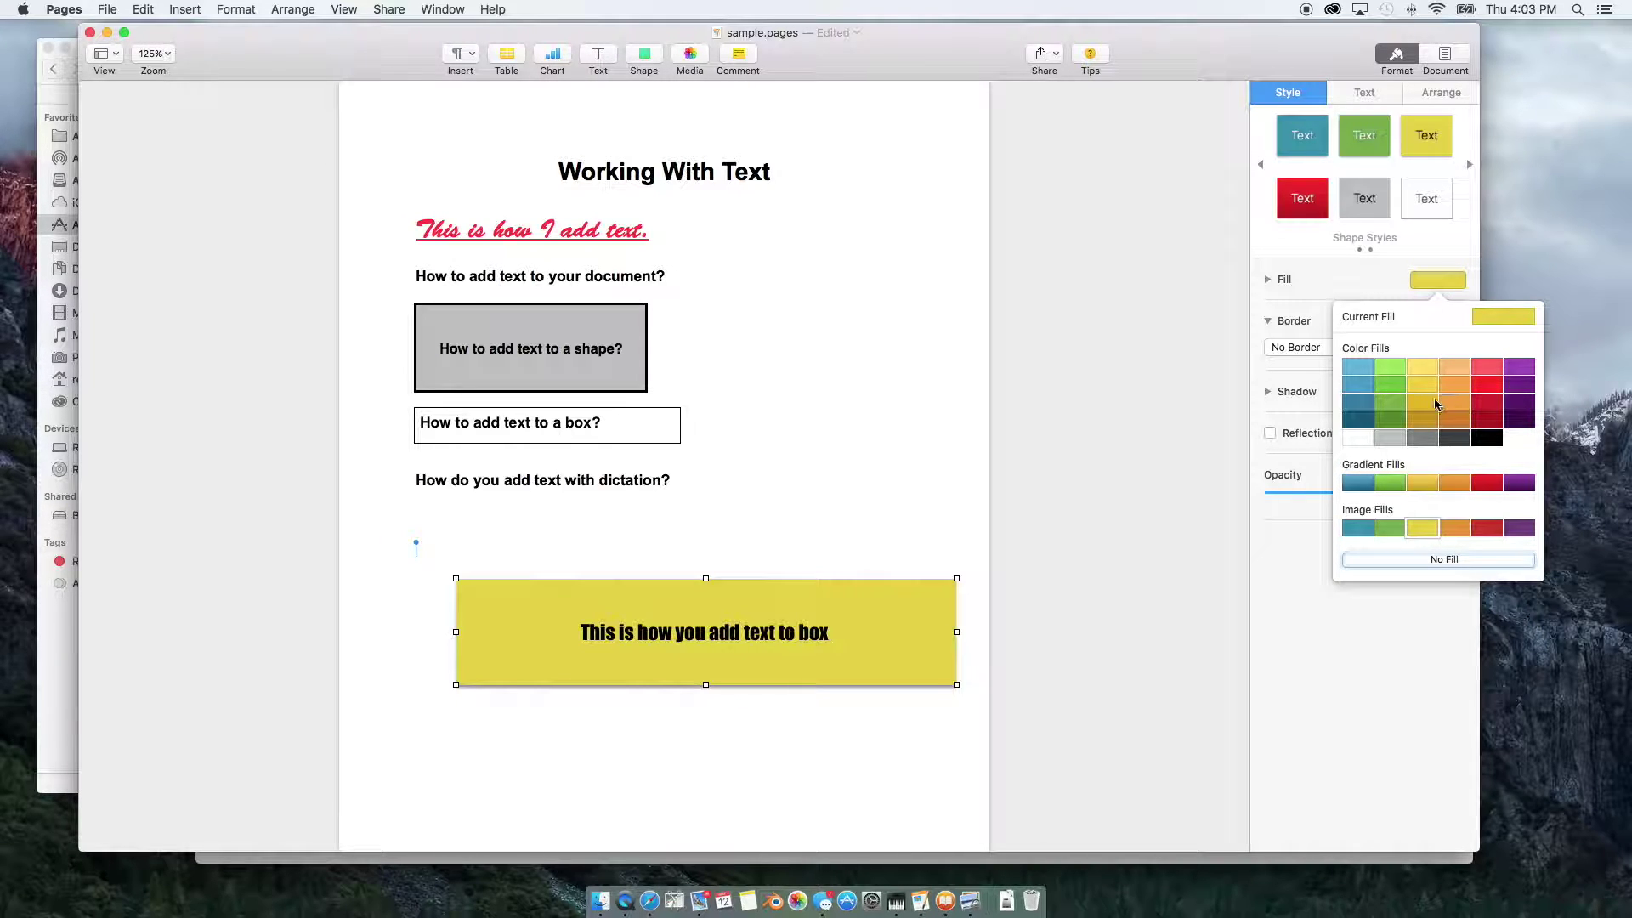
Step: Fill the box light green after trying light grey, and apply a 6 pt black brush-stroke border
left_click(1397, 441)
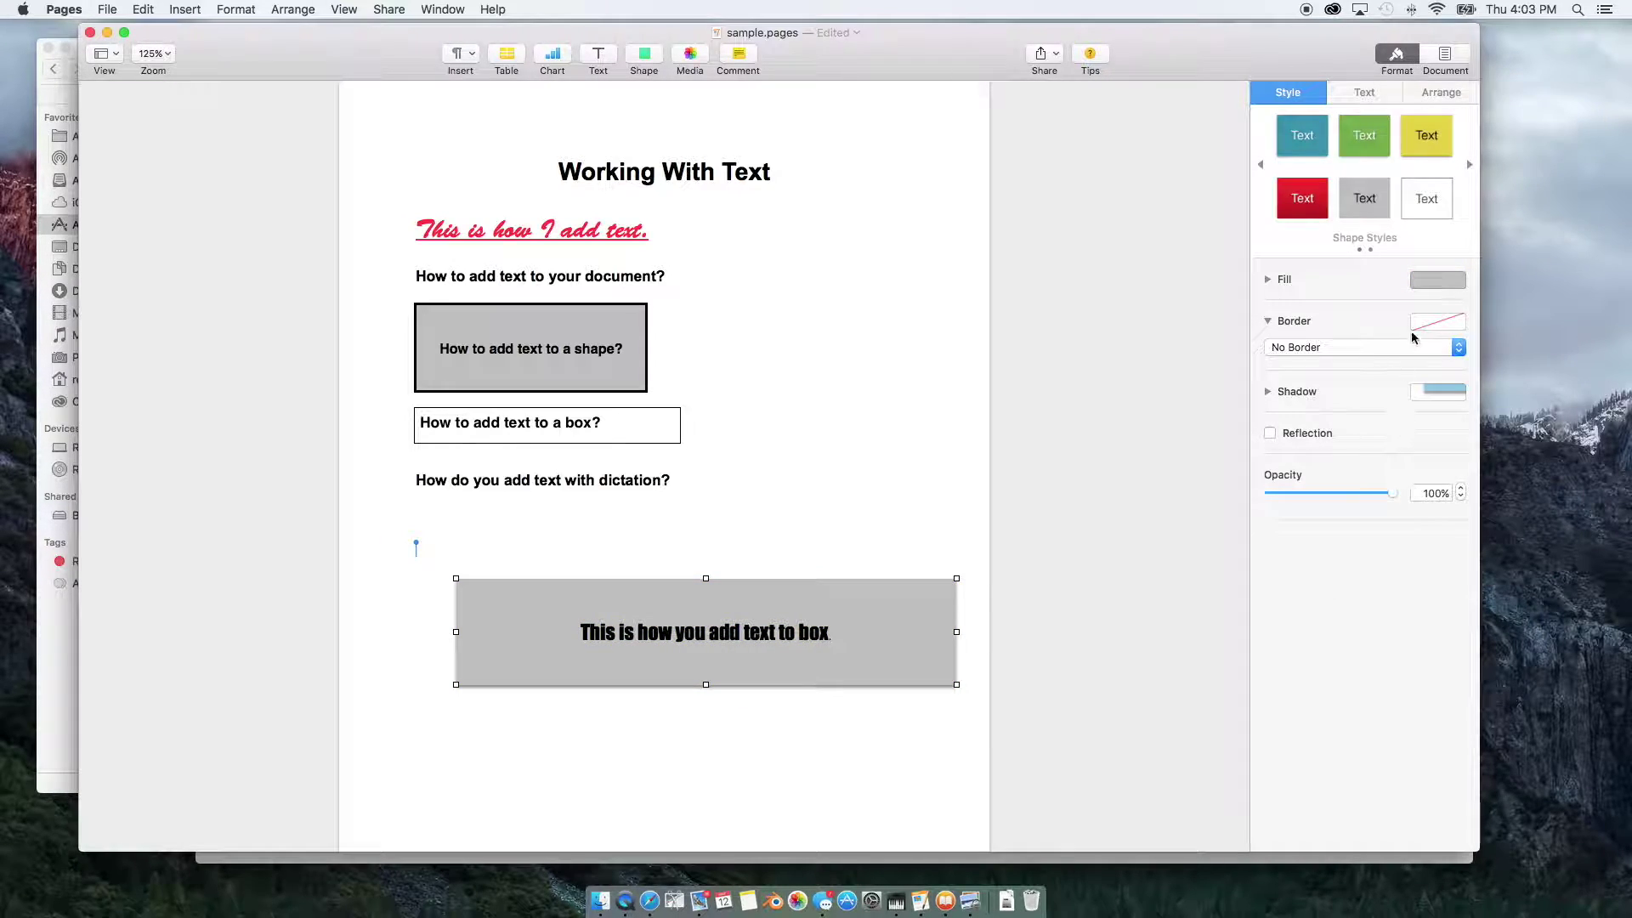
left_click(1437, 281)
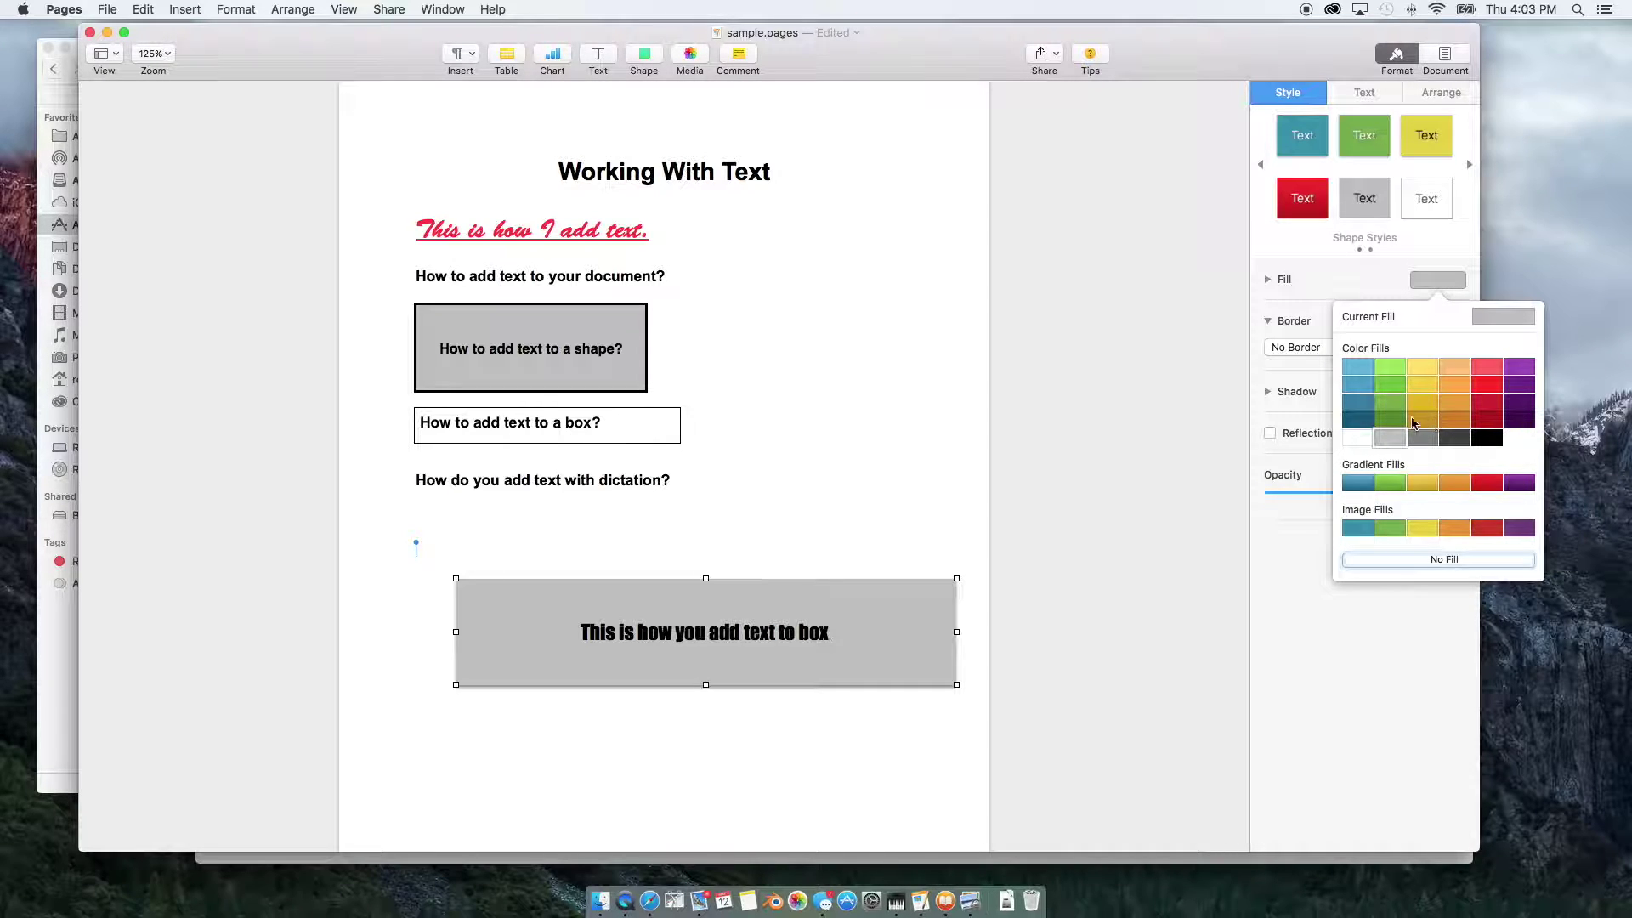
left_click(1392, 368)
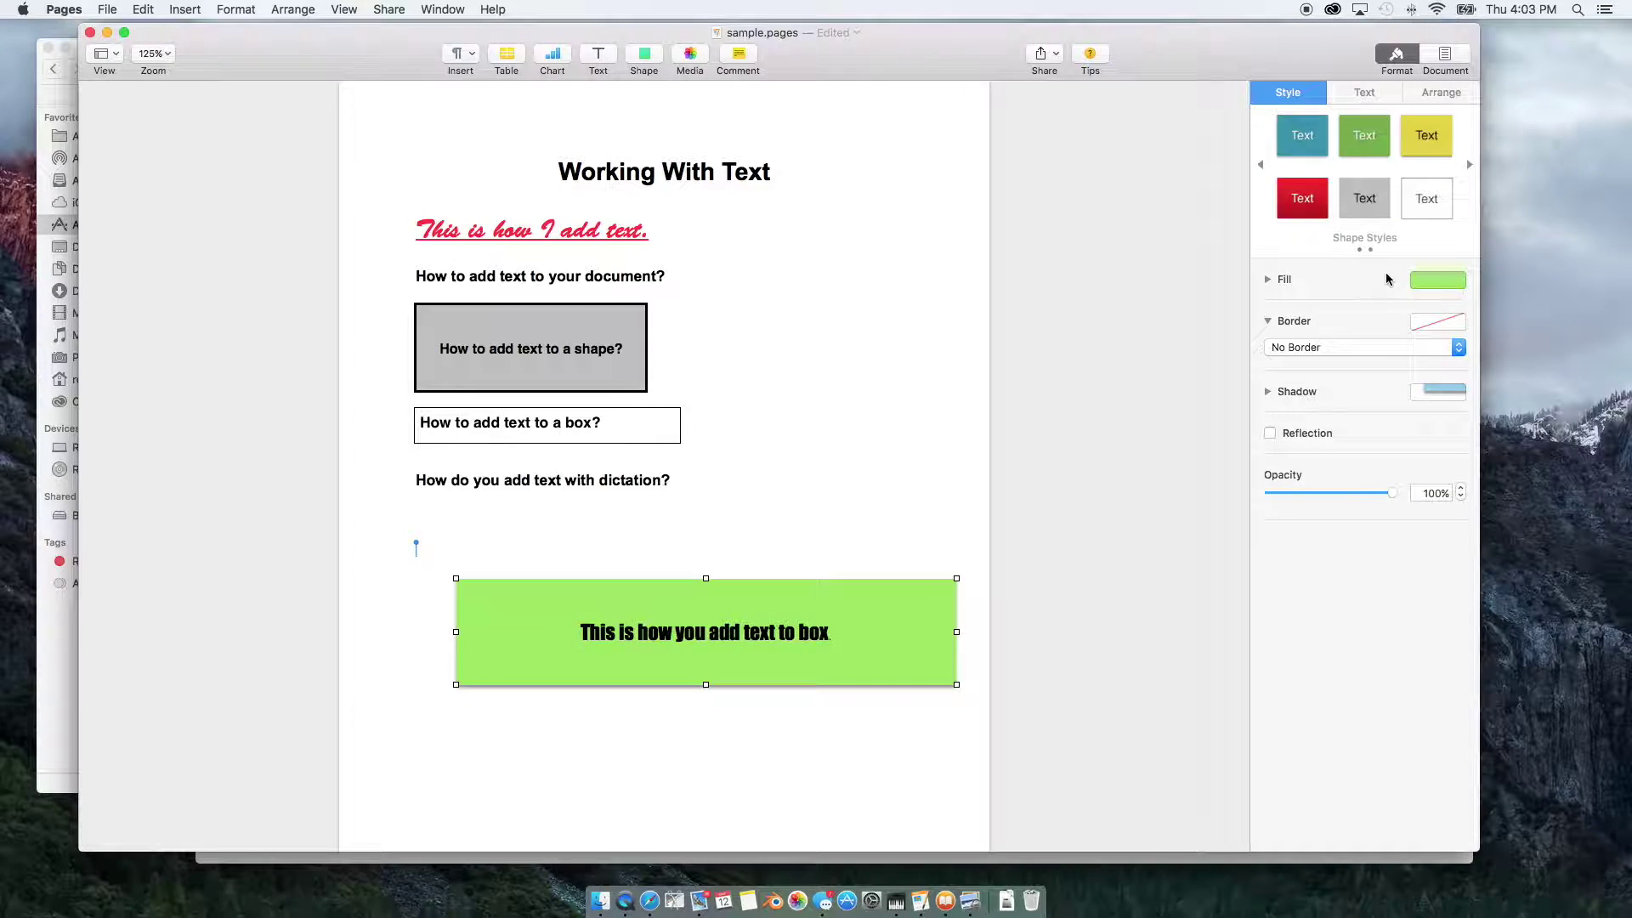
left_click(1452, 323)
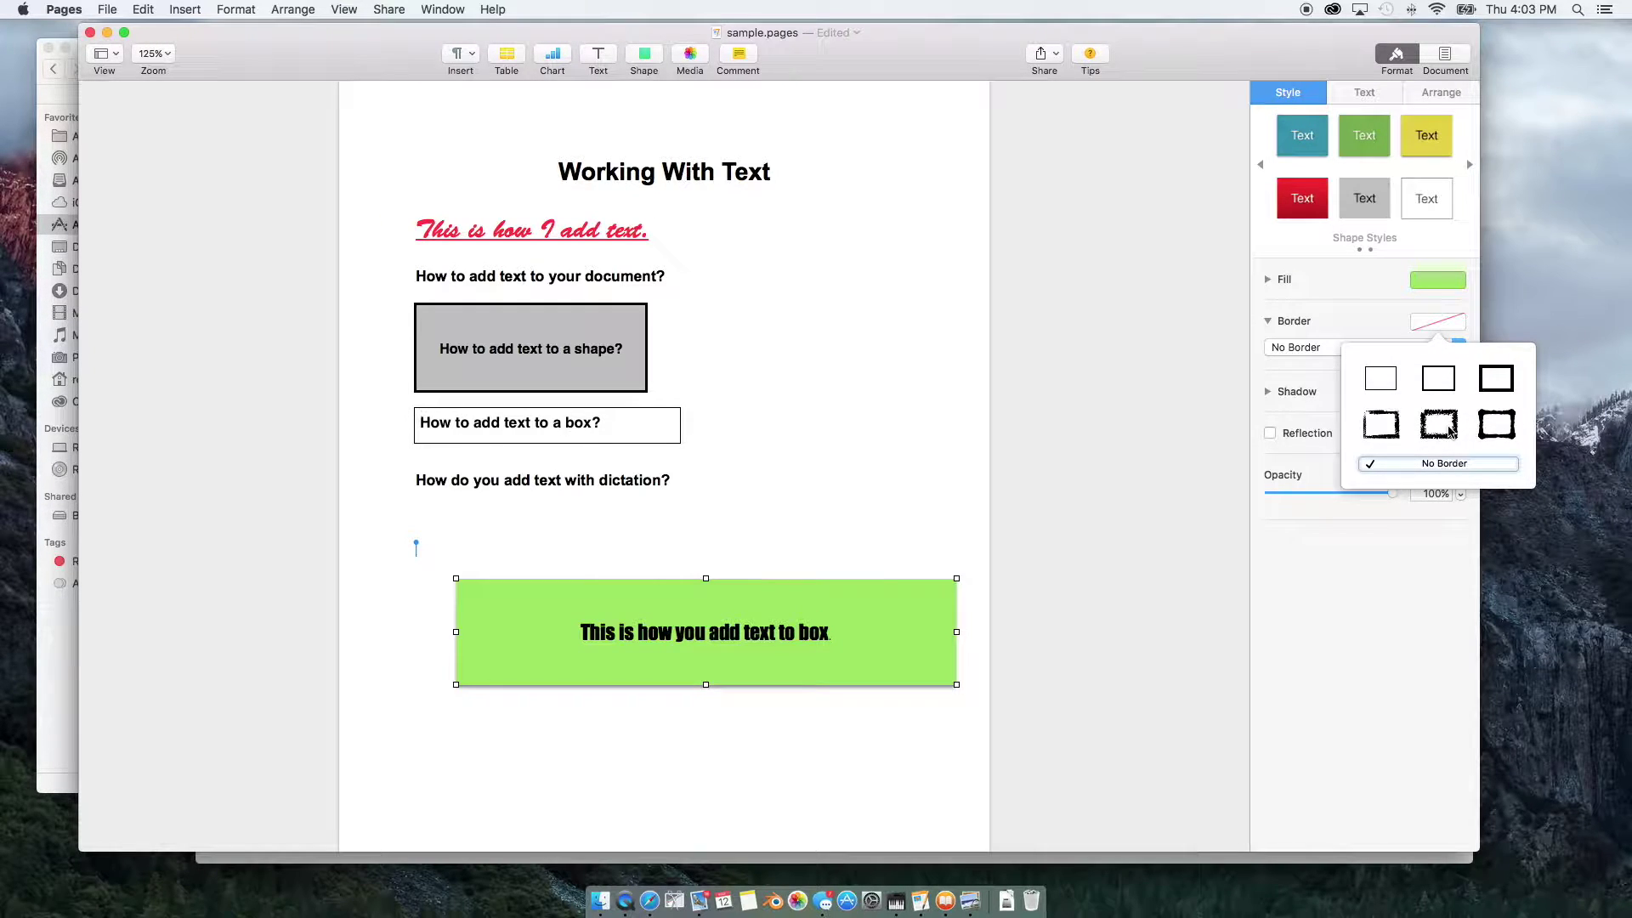
left_click(1456, 420)
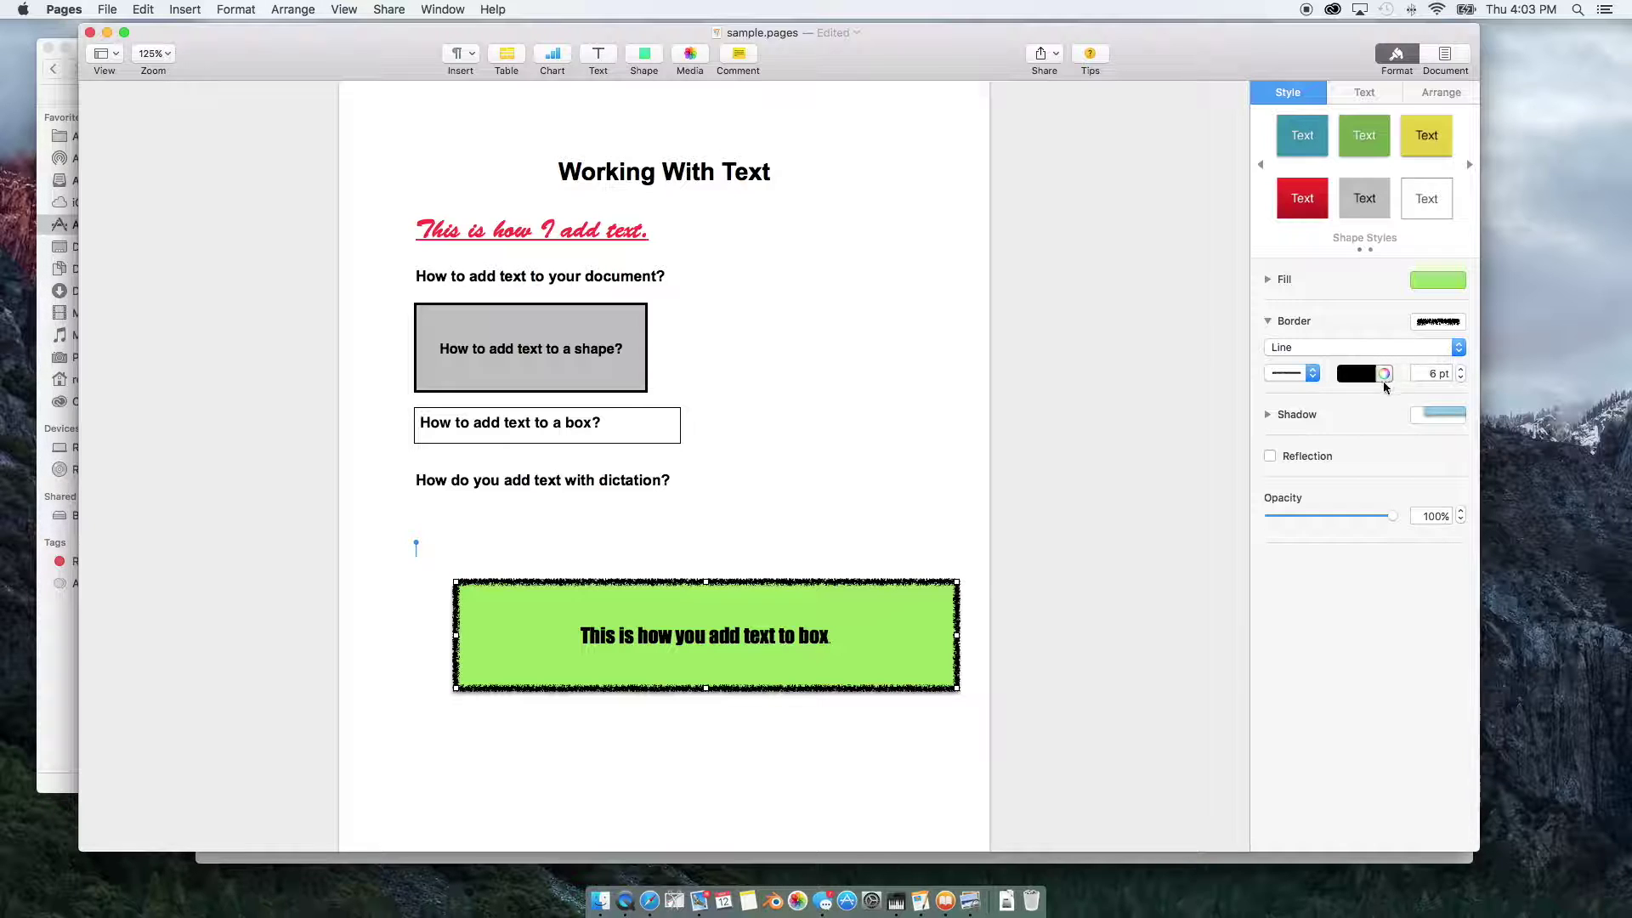
Step: Blur the green box's shadow to 27 pt, change its angle, and add a stronger reflection
left_click(1269, 414)
left_click_drag(1273, 485, 1289, 525)
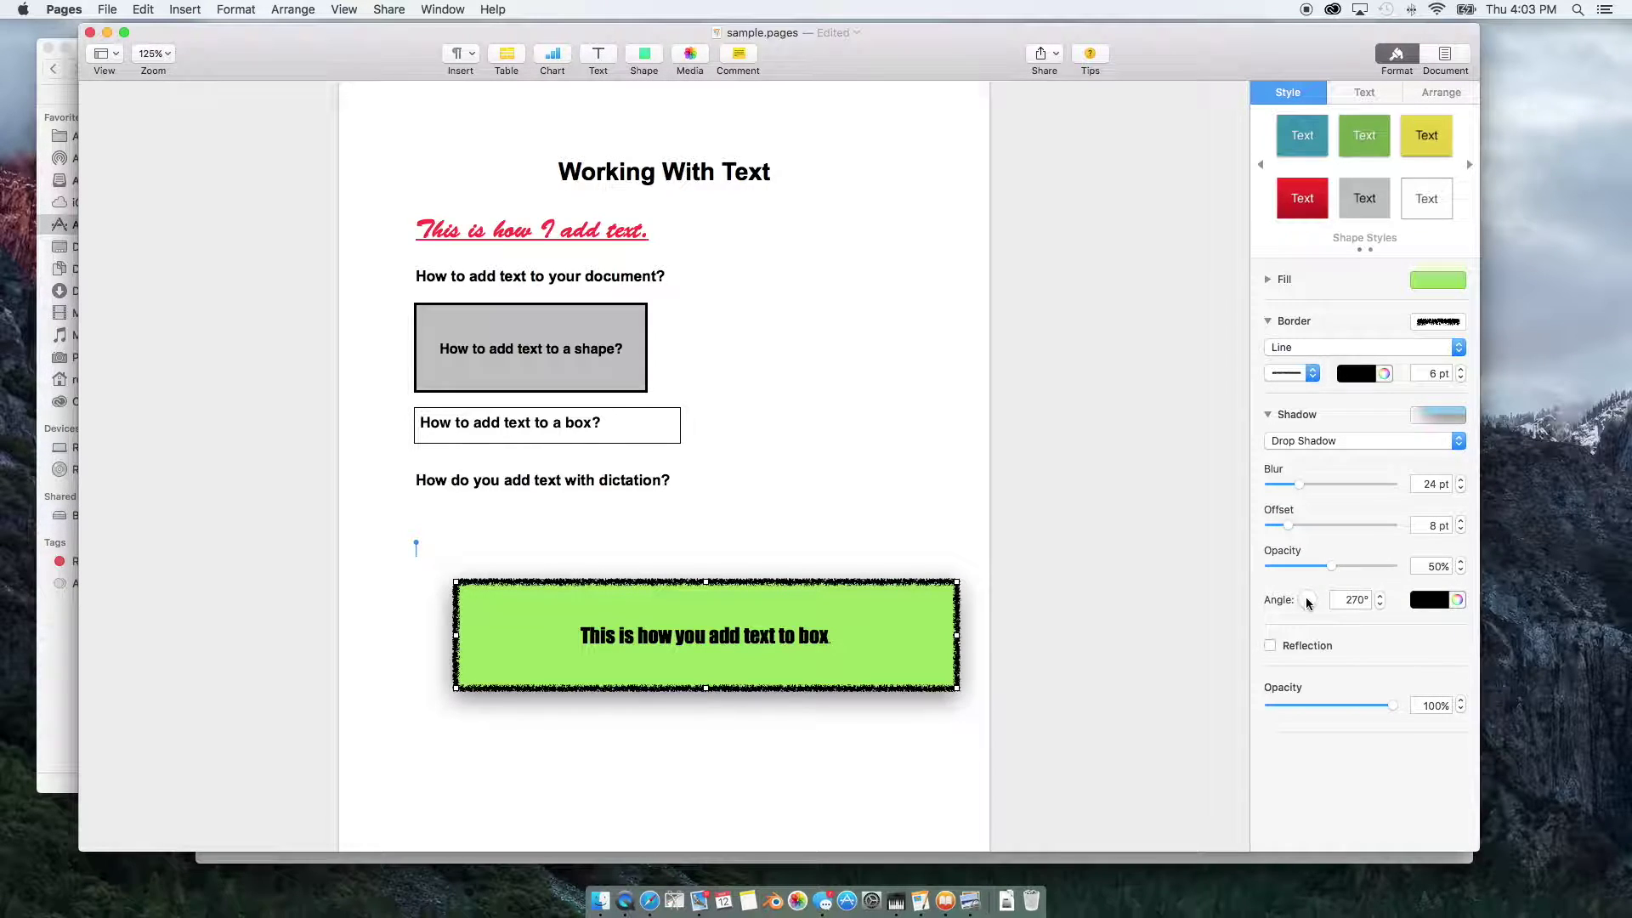
left_click_drag(1306, 602, 1300, 619)
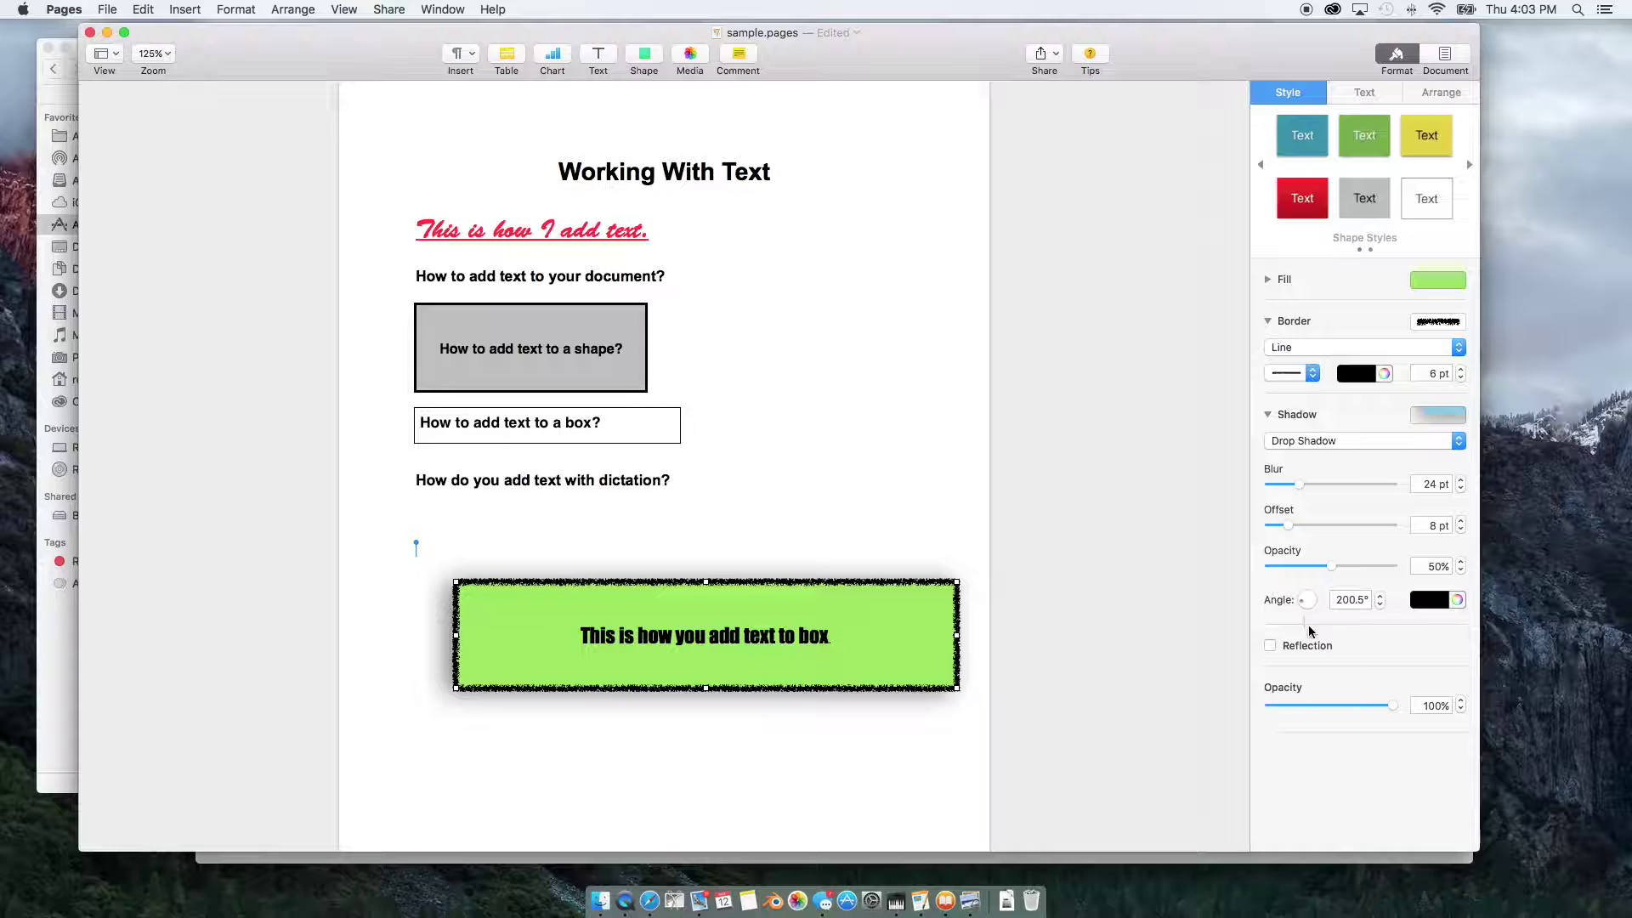
left_click(1270, 645)
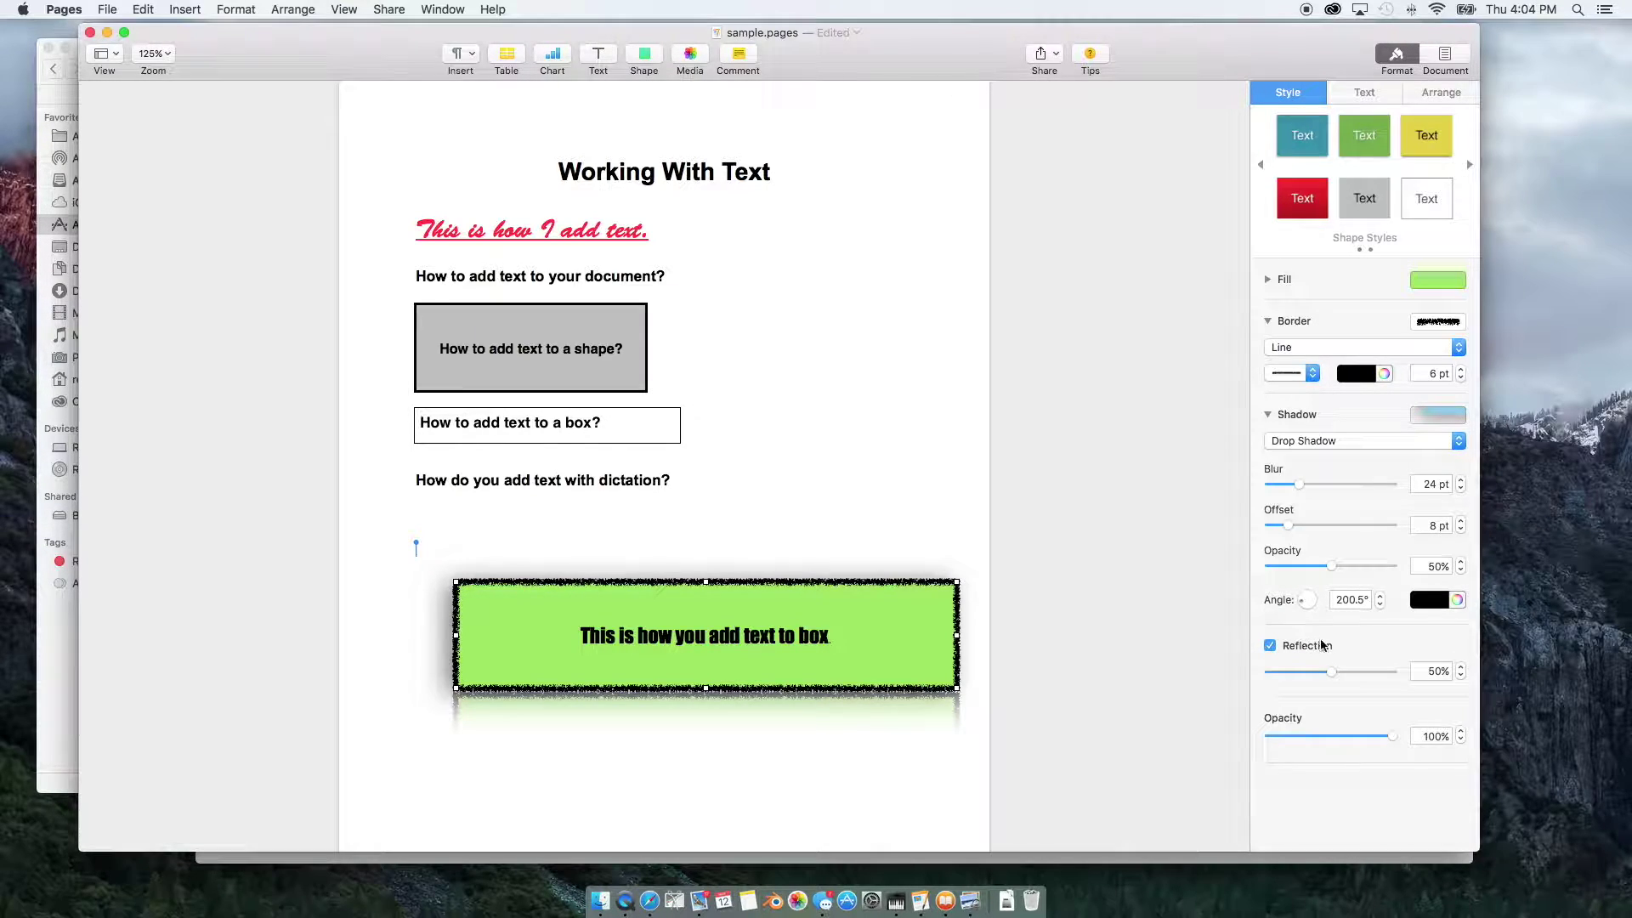
left_click_drag(1331, 671, 1378, 672)
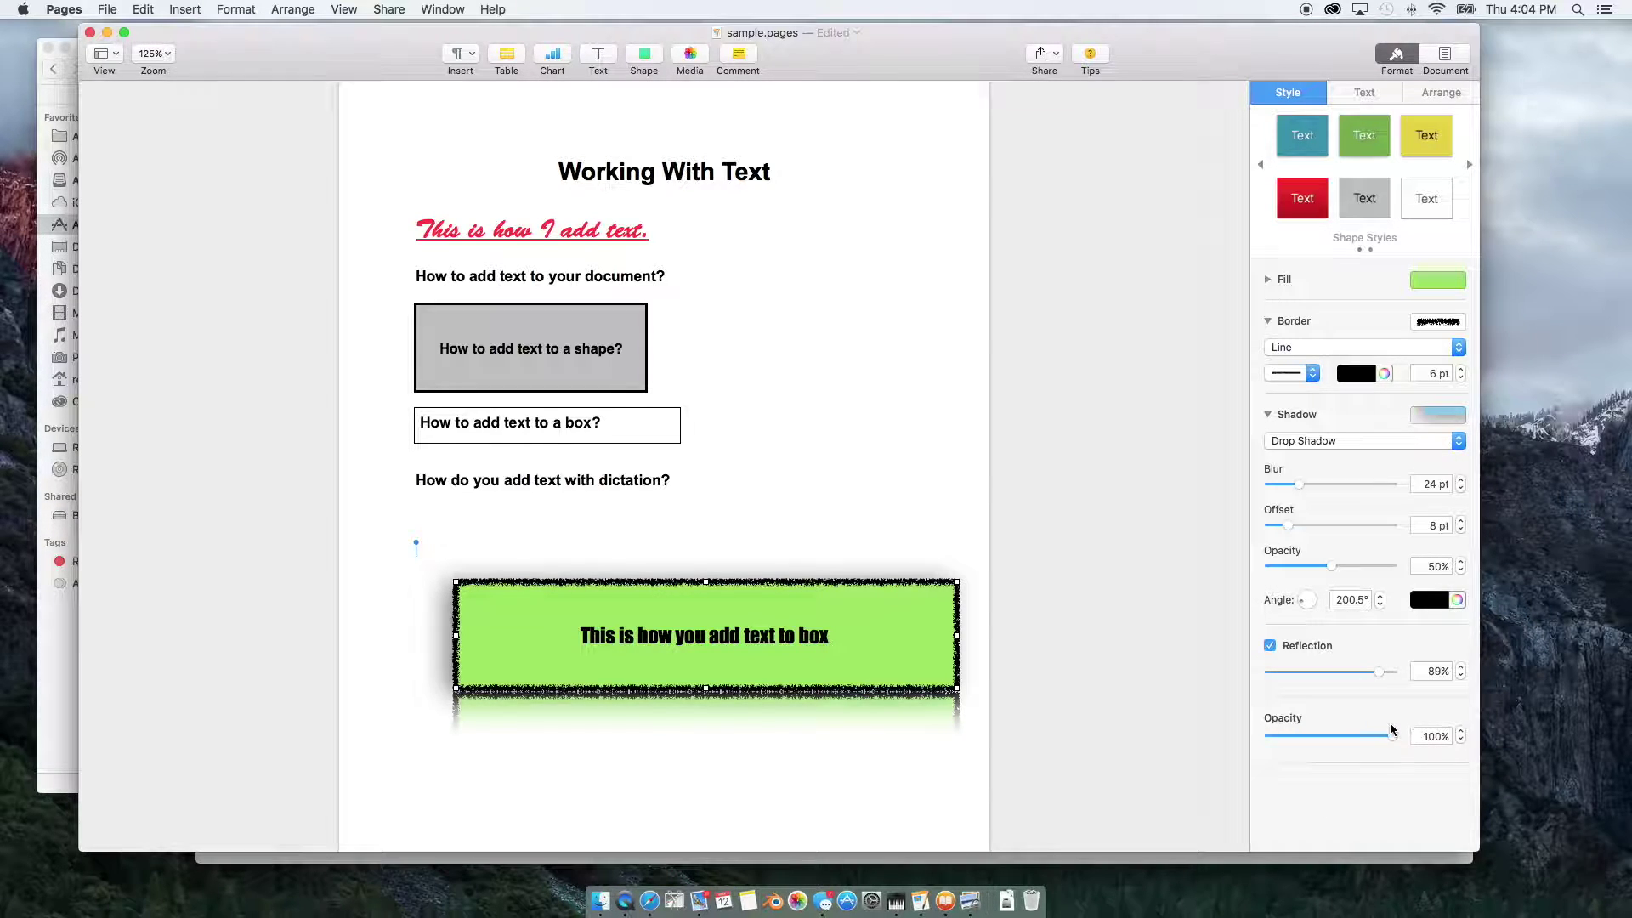
mouse_move(1391, 735)
left_mouse_down()
mouse_move(1315, 736)
mouse_move(1399, 733)
left_mouse_up()
mouse_move(1379, 674)
left_mouse_down()
mouse_move(1318, 667)
mouse_move(1313, 685)
mouse_move(1282, 665)
mouse_move(1388, 666)
mouse_move(1264, 681)
mouse_move(1393, 669)
left_mouse_up()
Step: Move the green box slightly left and down
left_click(850, 503)
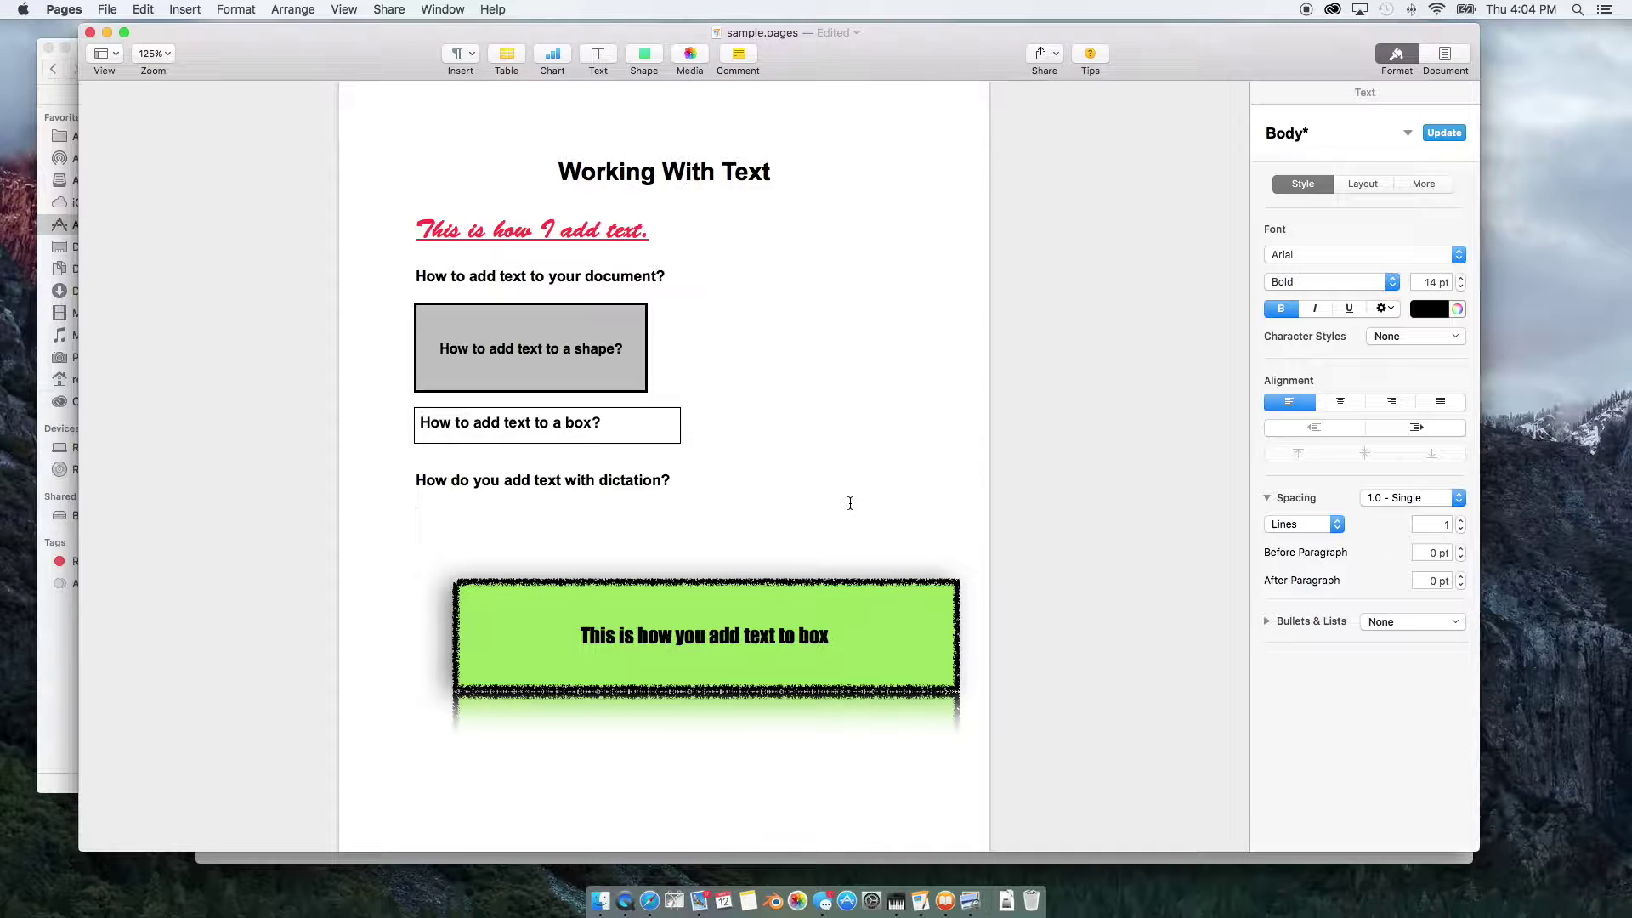
left_click(802, 633)
left_click_drag(633, 593, 596, 620)
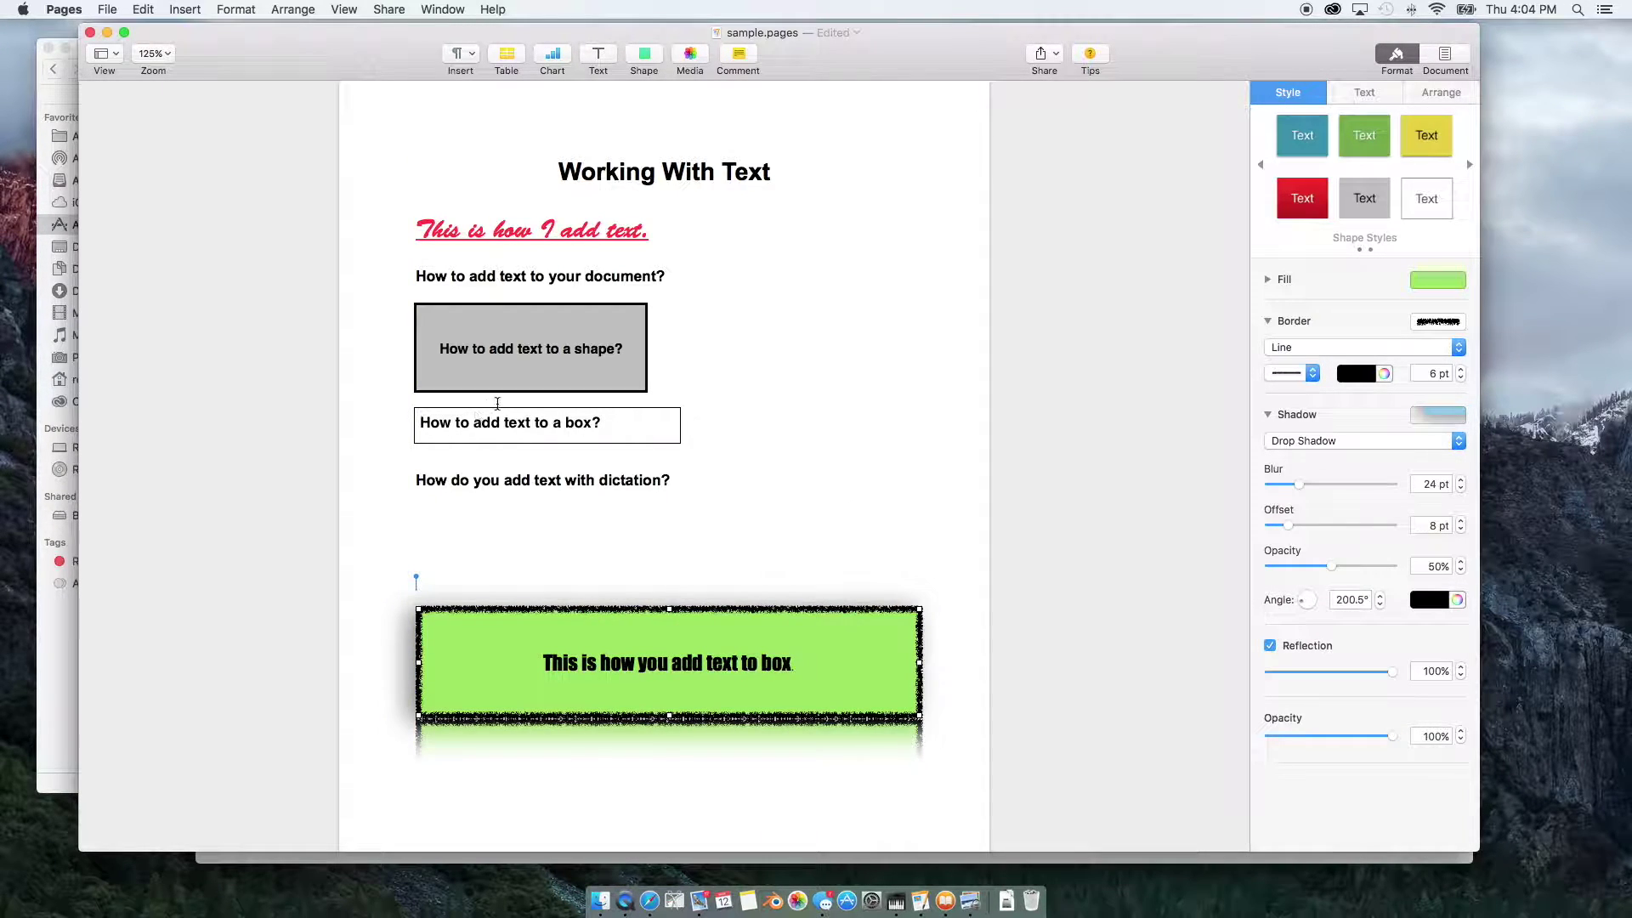
left_click(598, 56)
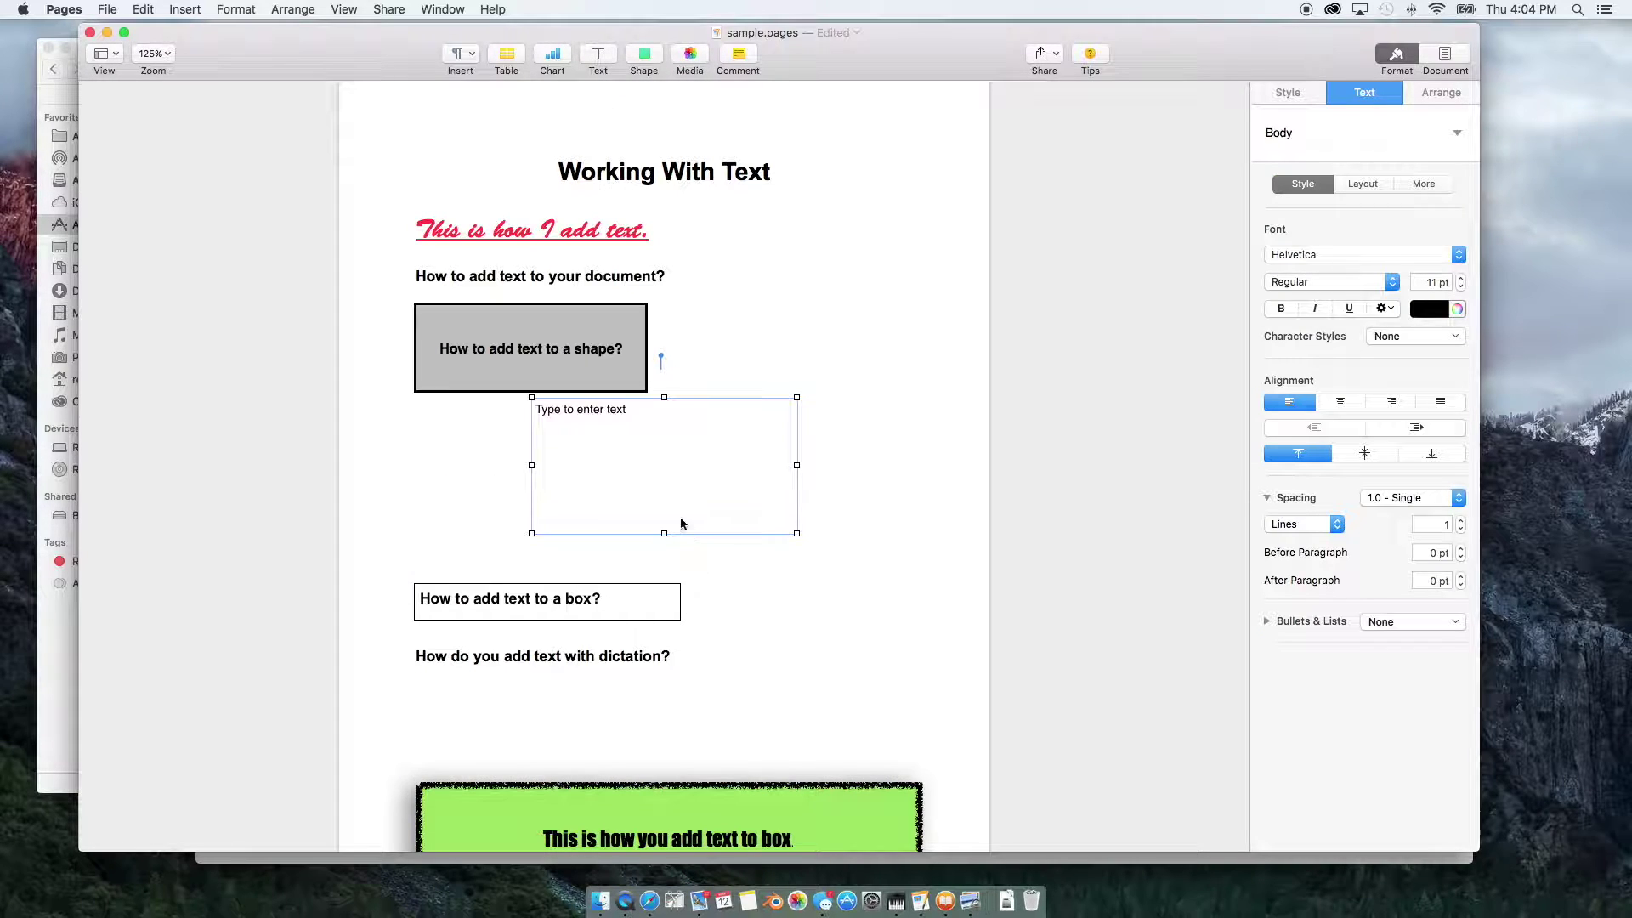
Step: Type 'This is how we add a text box.' into the new text box and select it
double_click(651, 451)
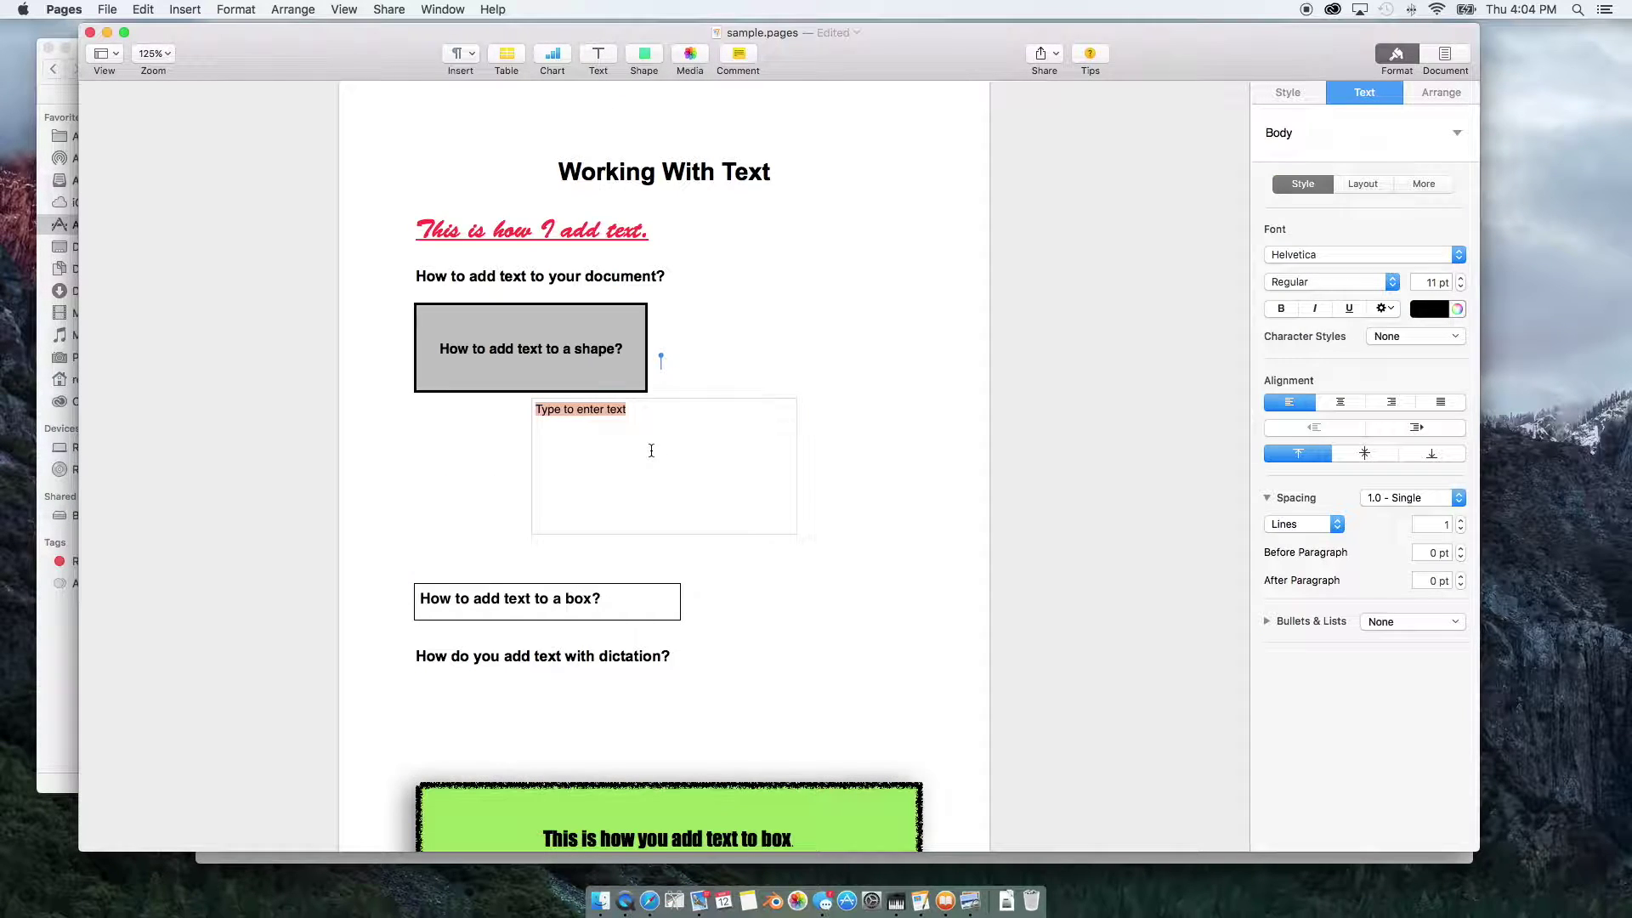
type("This is how we add a text box.")
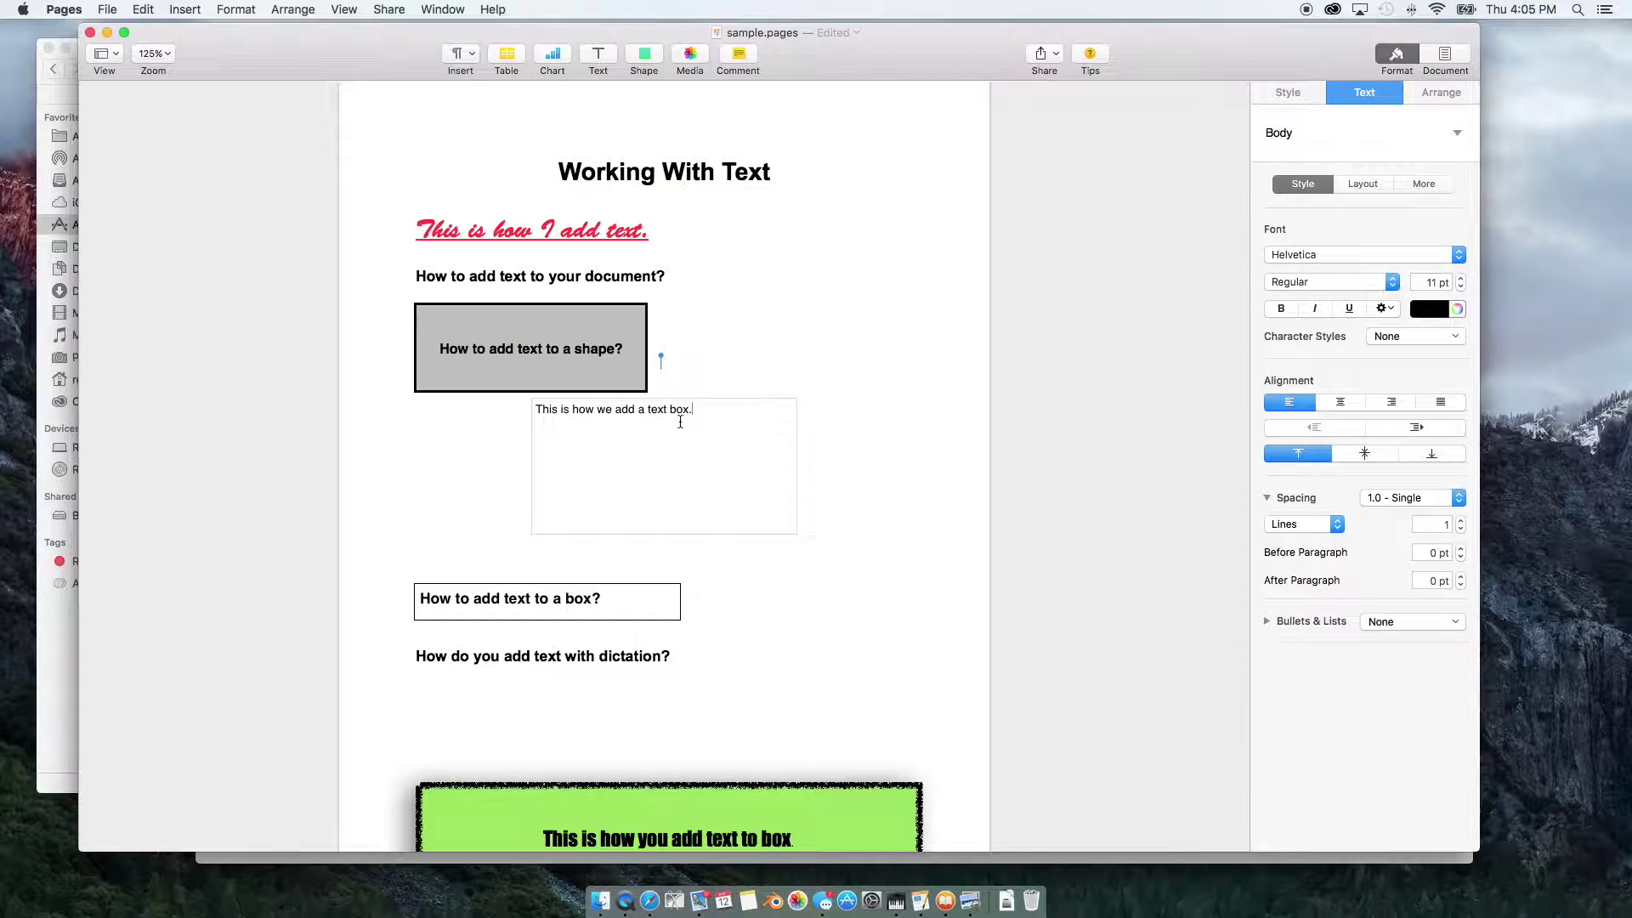
triple_click(654, 410)
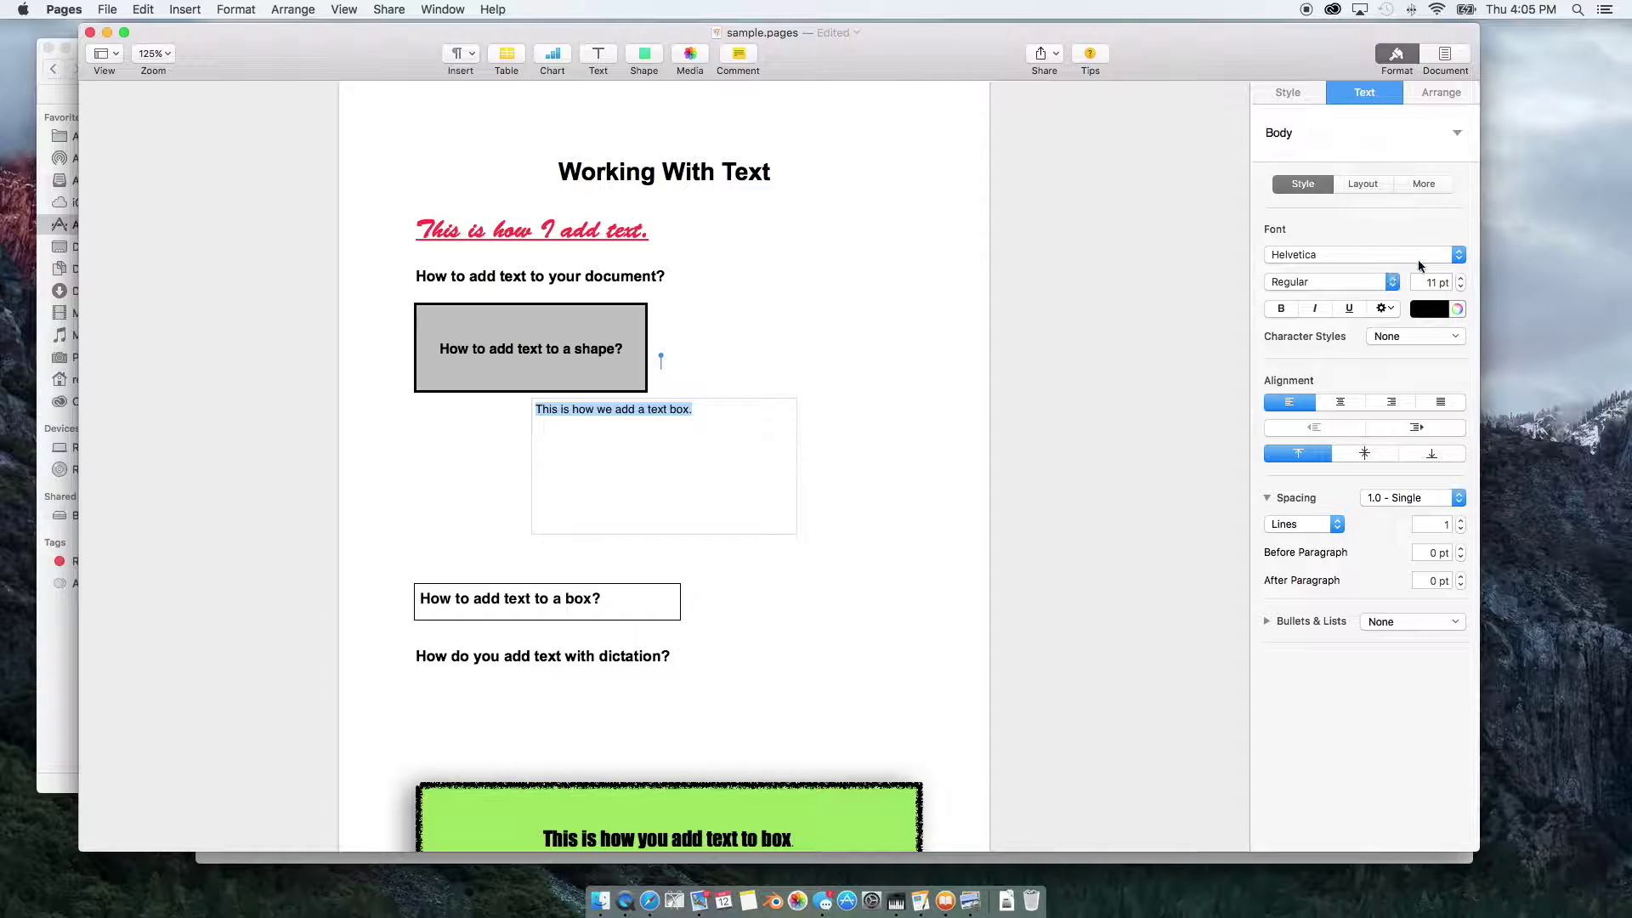
Step: Format the sentence as Chalkboard, 17 pt, bold
left_click(1459, 255)
scroll(1351, 686, "down", 15)
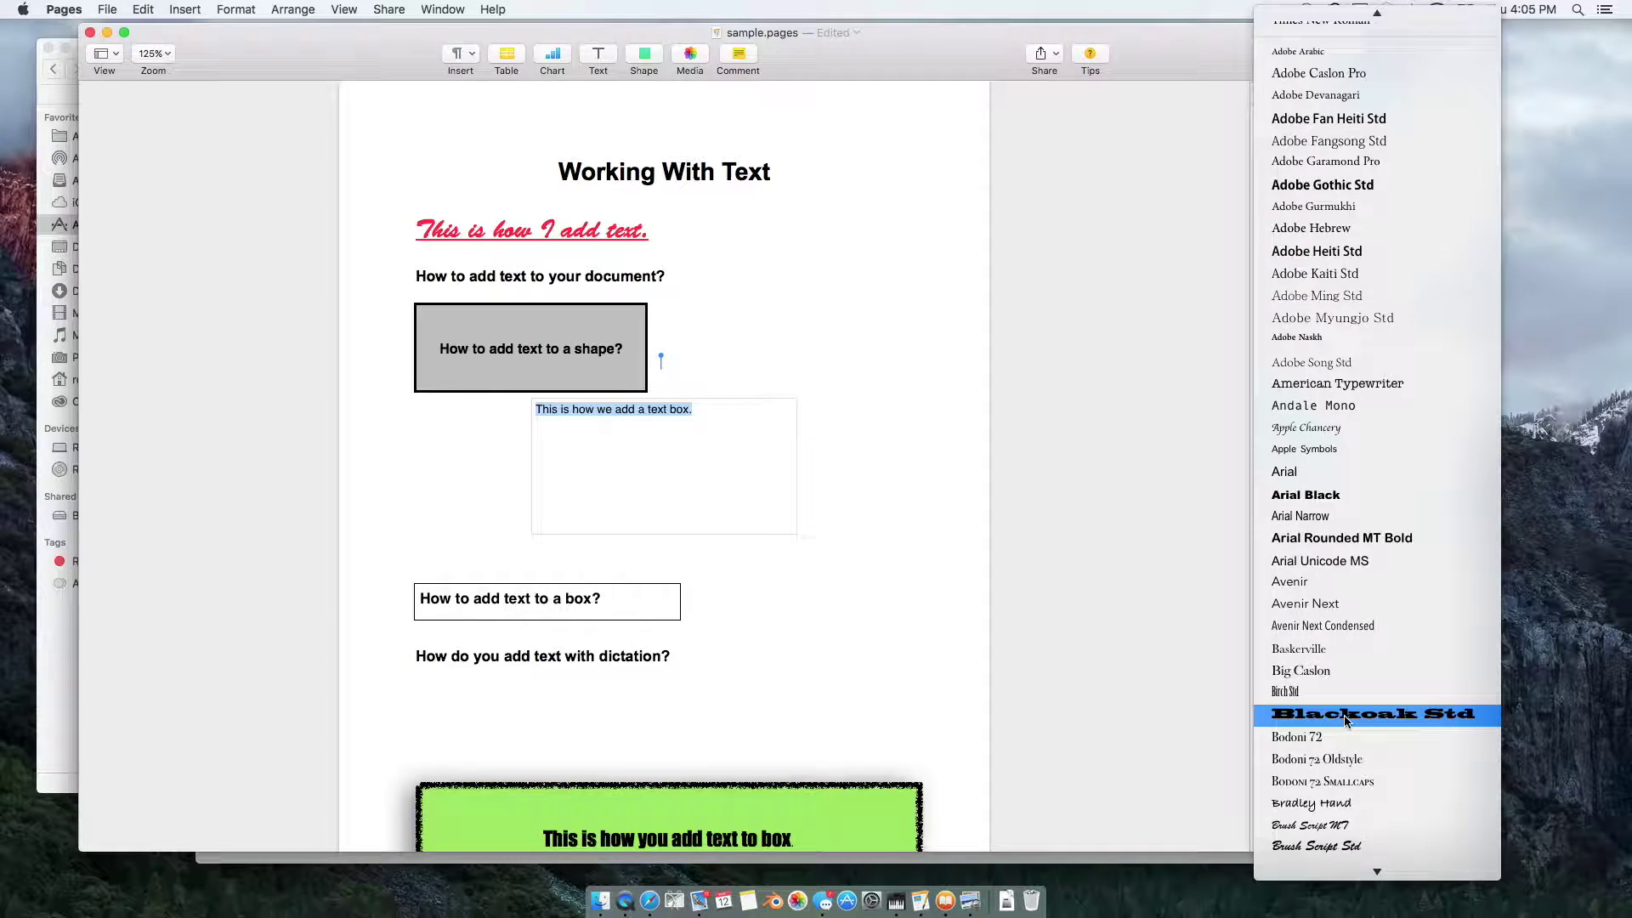
scroll(1345, 722, "down", 20)
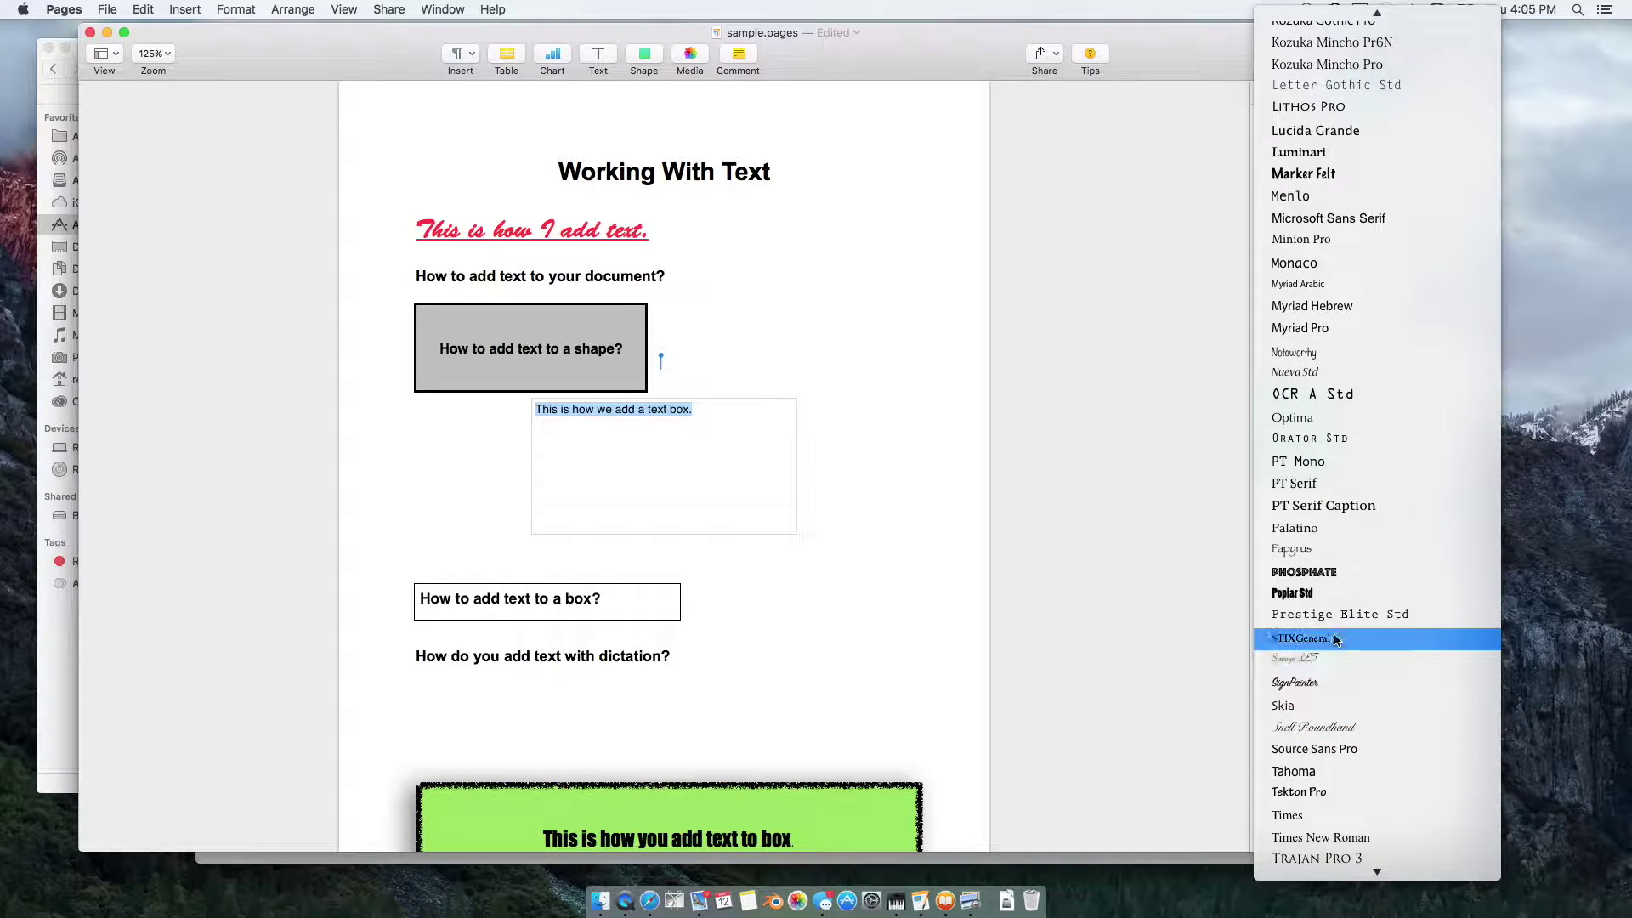
scroll(1364, 464, "up", 20)
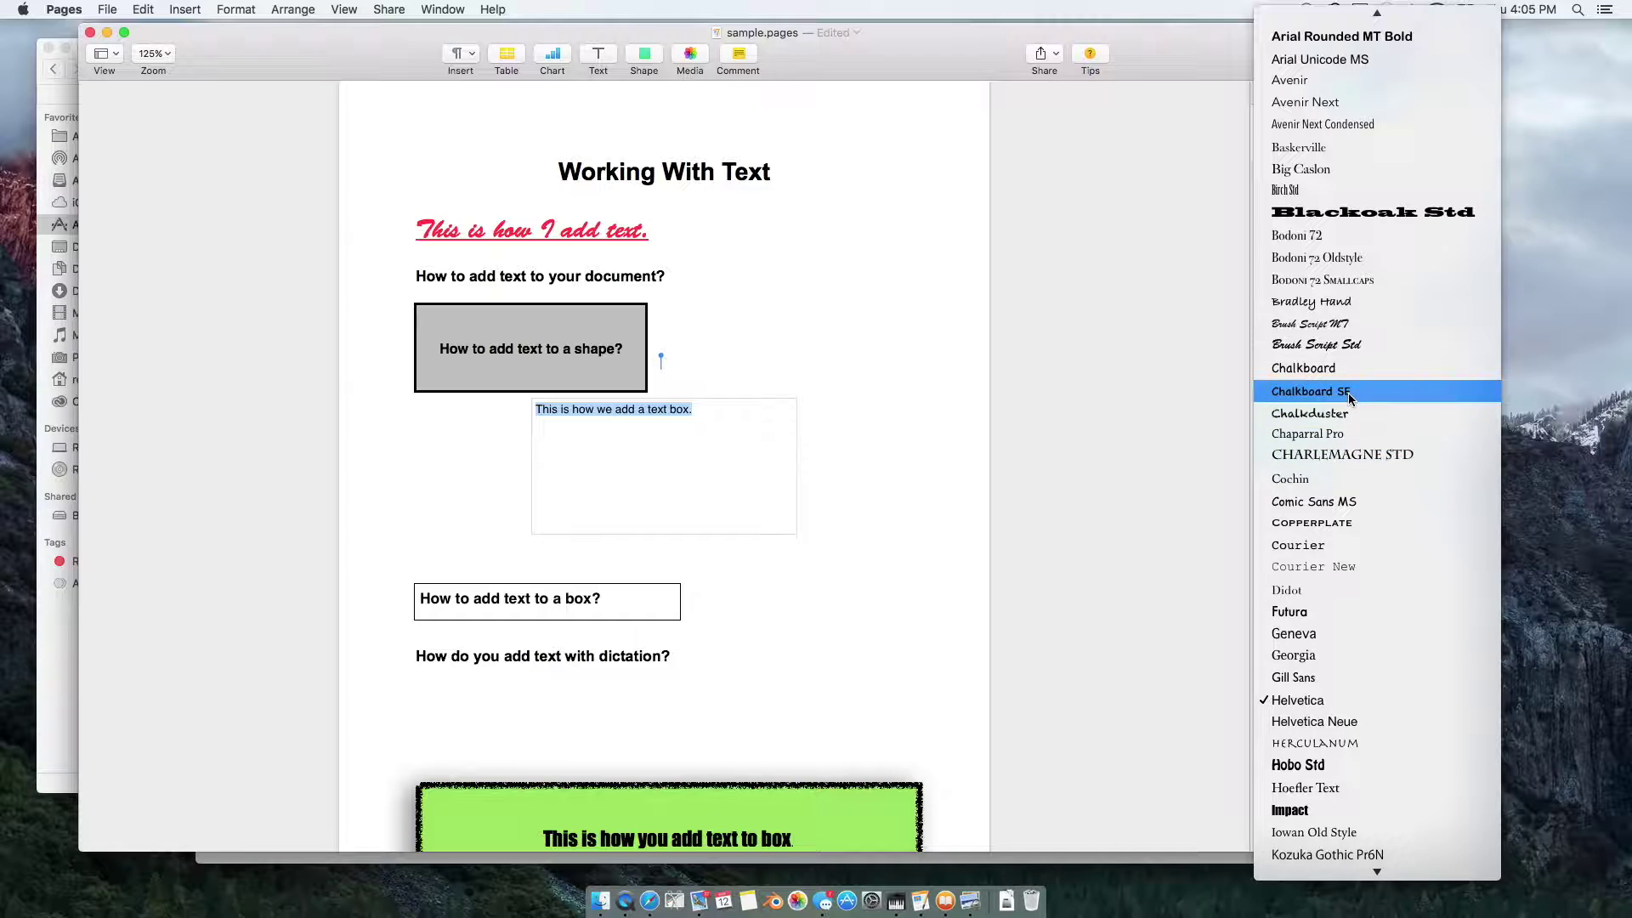
left_click(1343, 370)
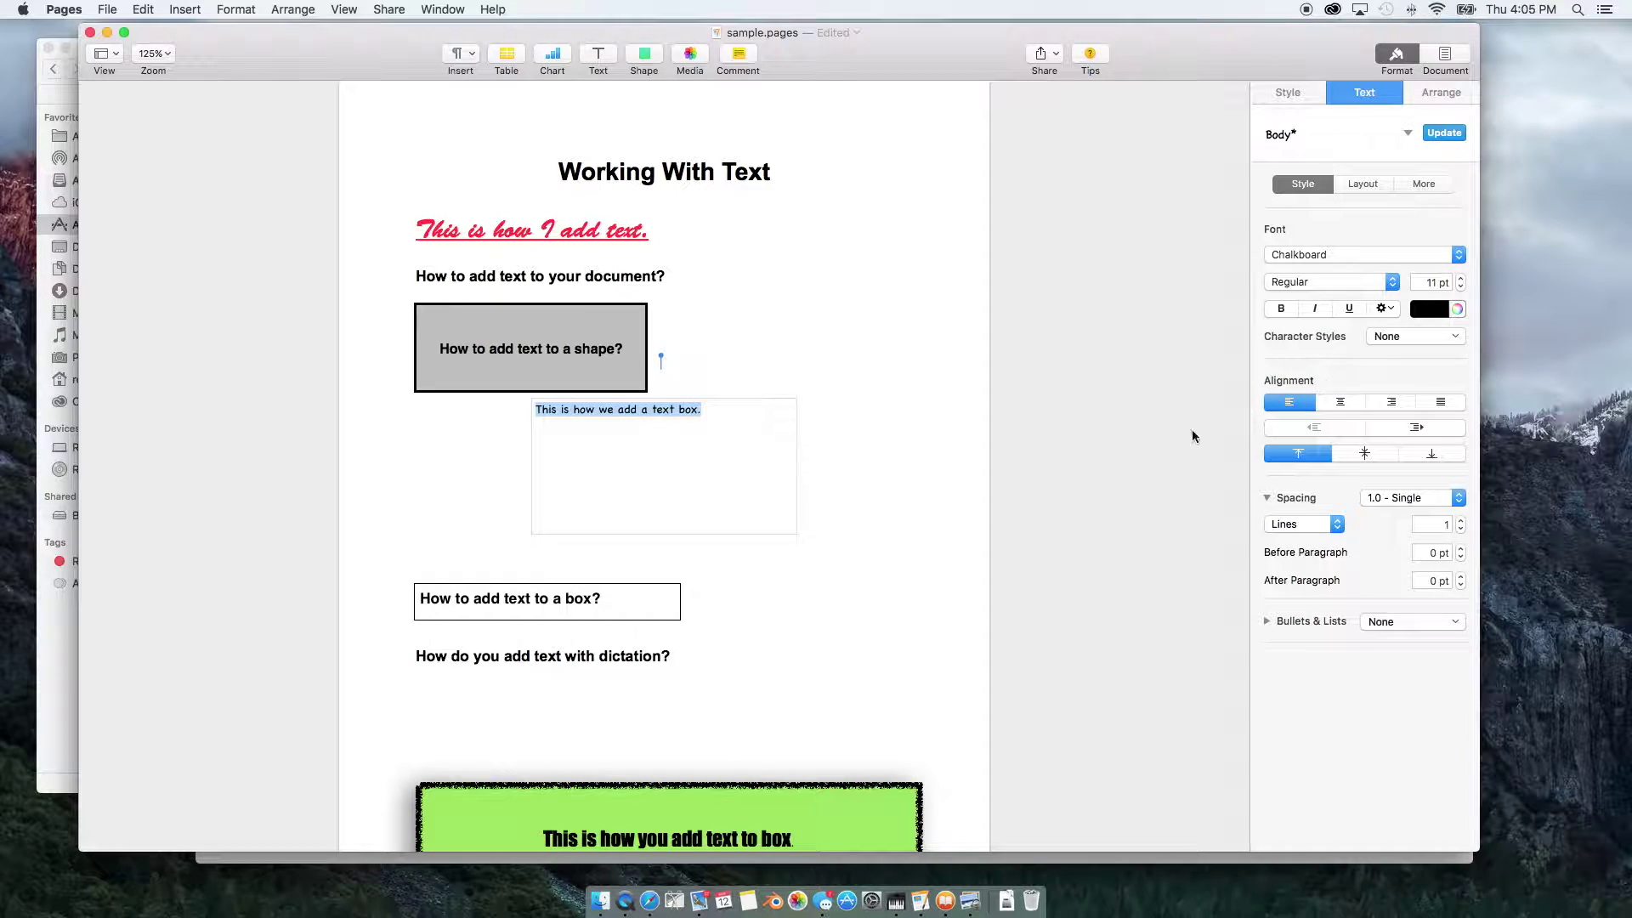
left_click(1462, 281)
left_click(1461, 281)
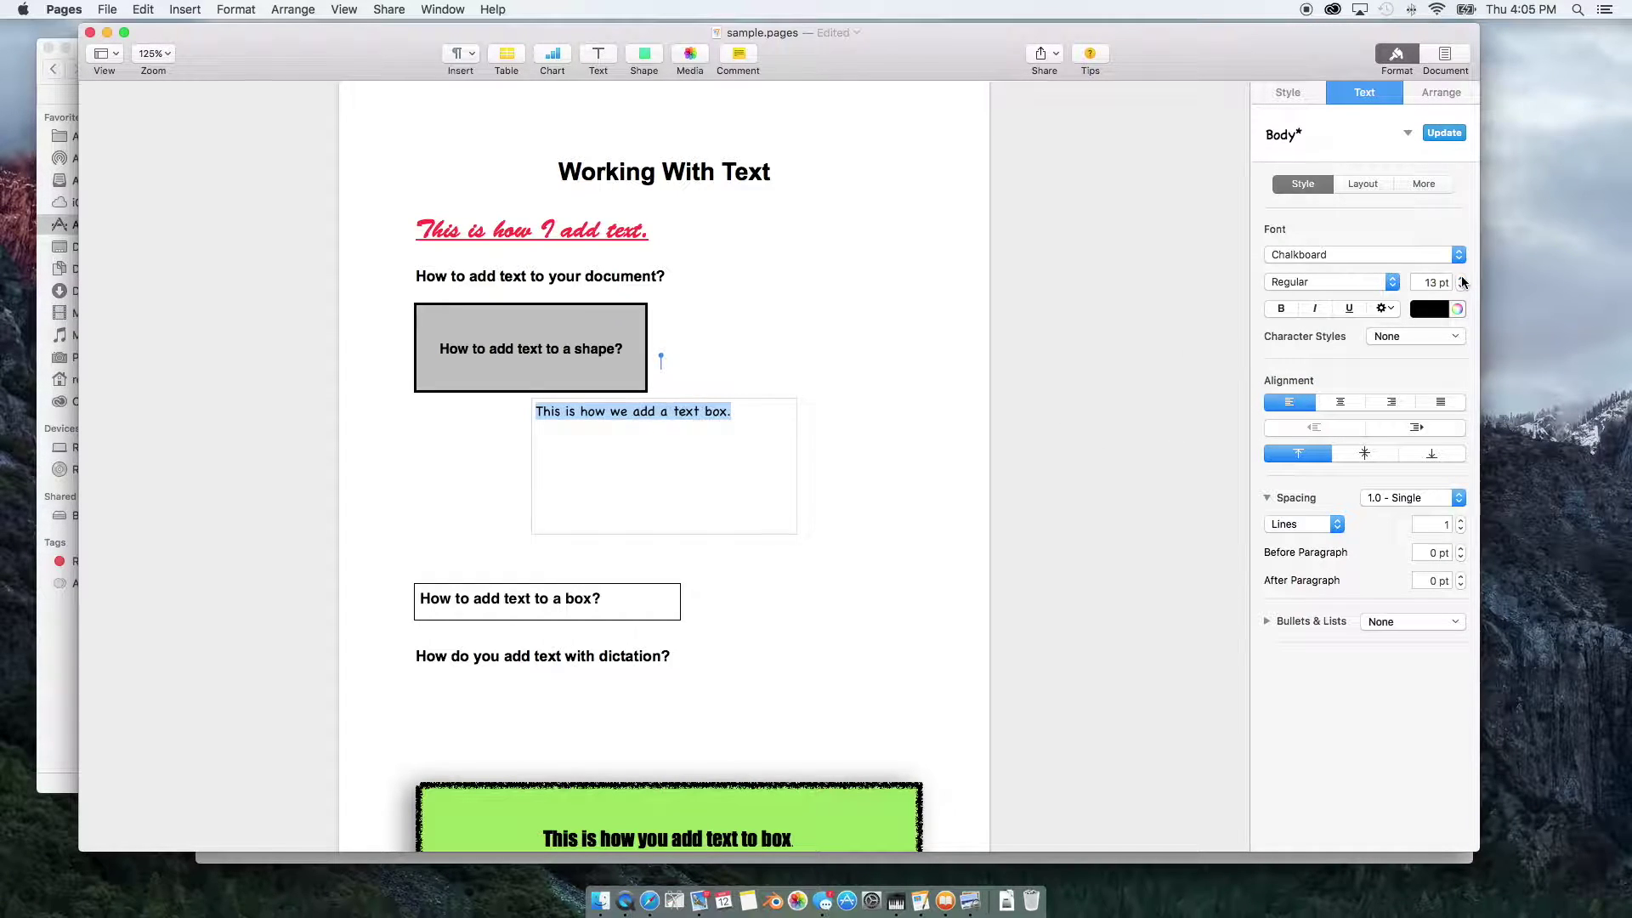
left_click(1462, 280)
left_click(1462, 281)
left_click(1462, 281)
left_click(1462, 281)
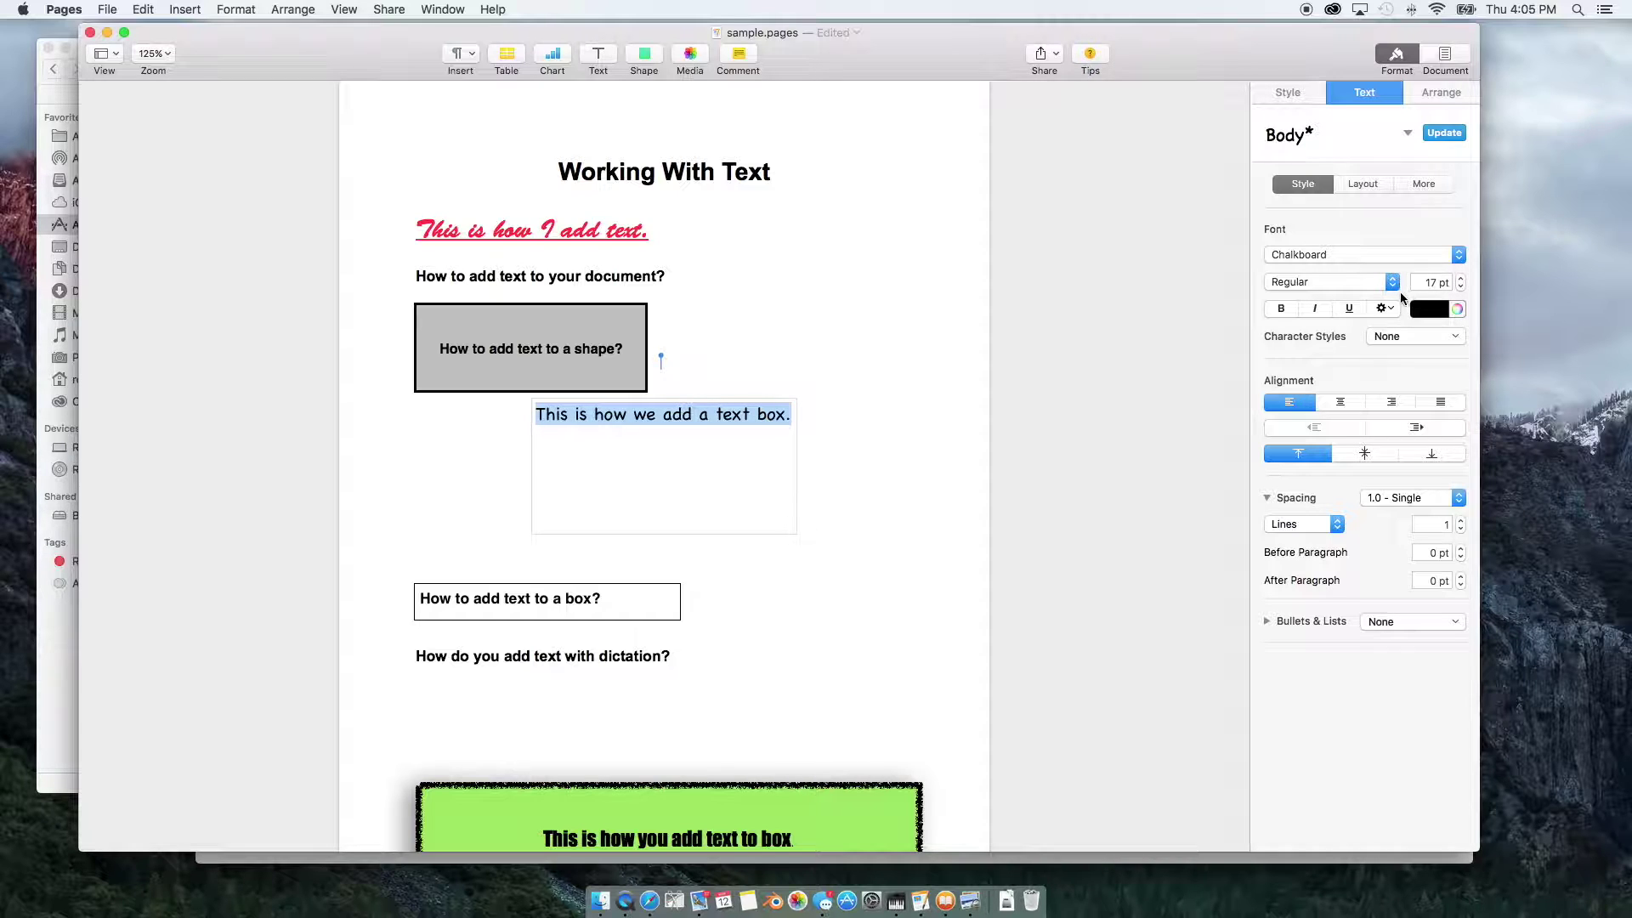
left_click(1281, 316)
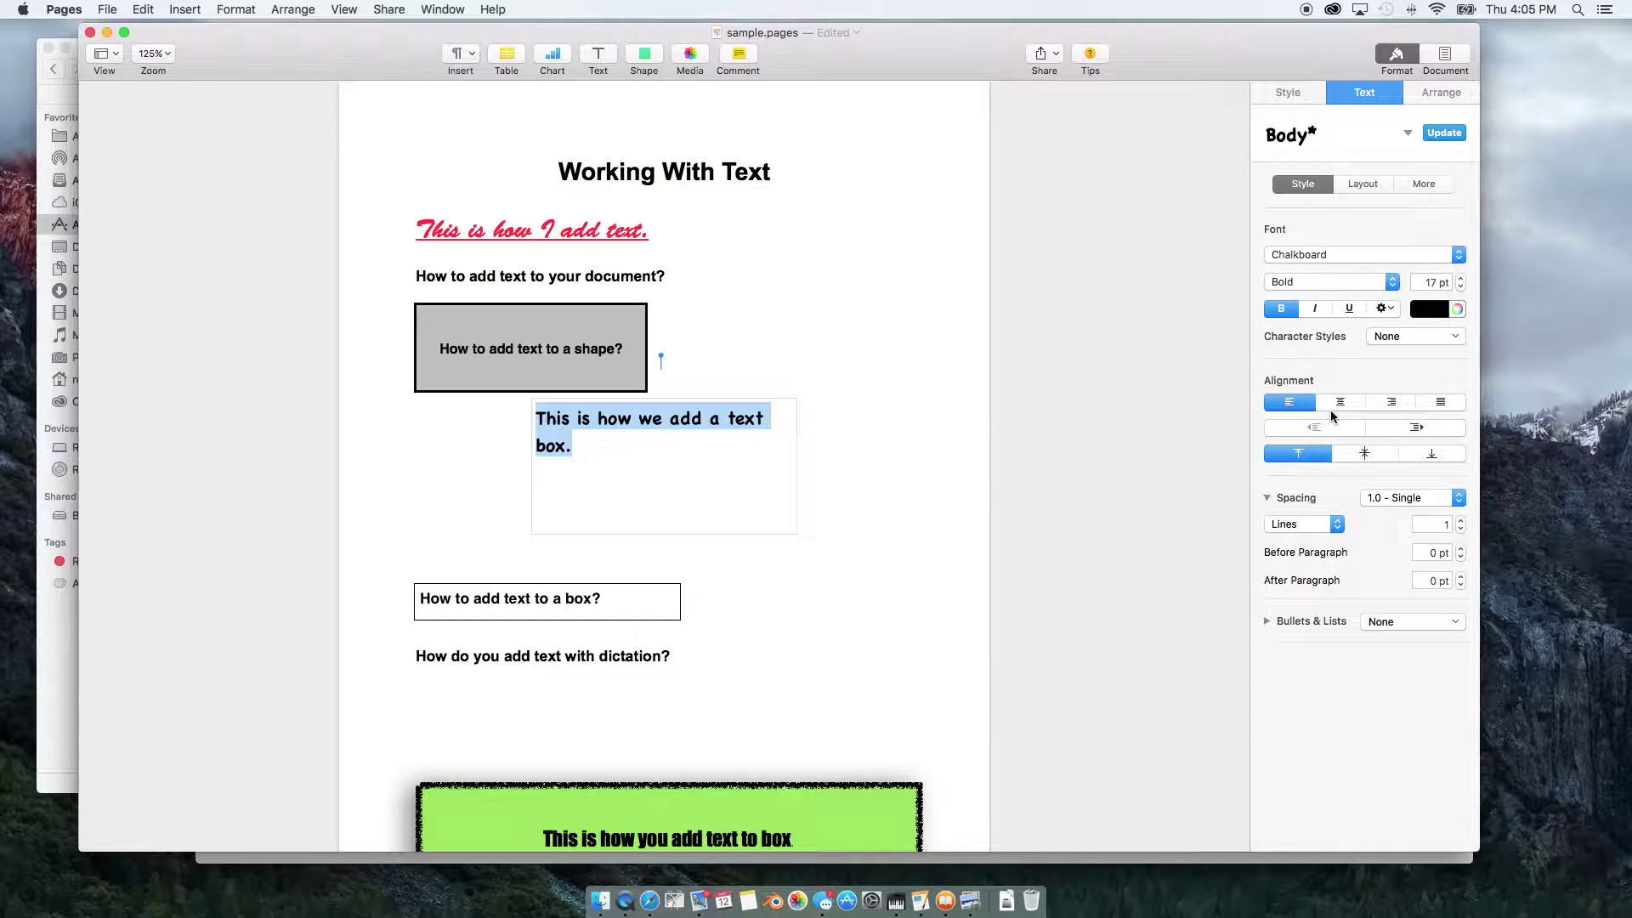
Step: Widen the text box so the sentence fits on one line, then reselect the sentence
left_click(802, 559)
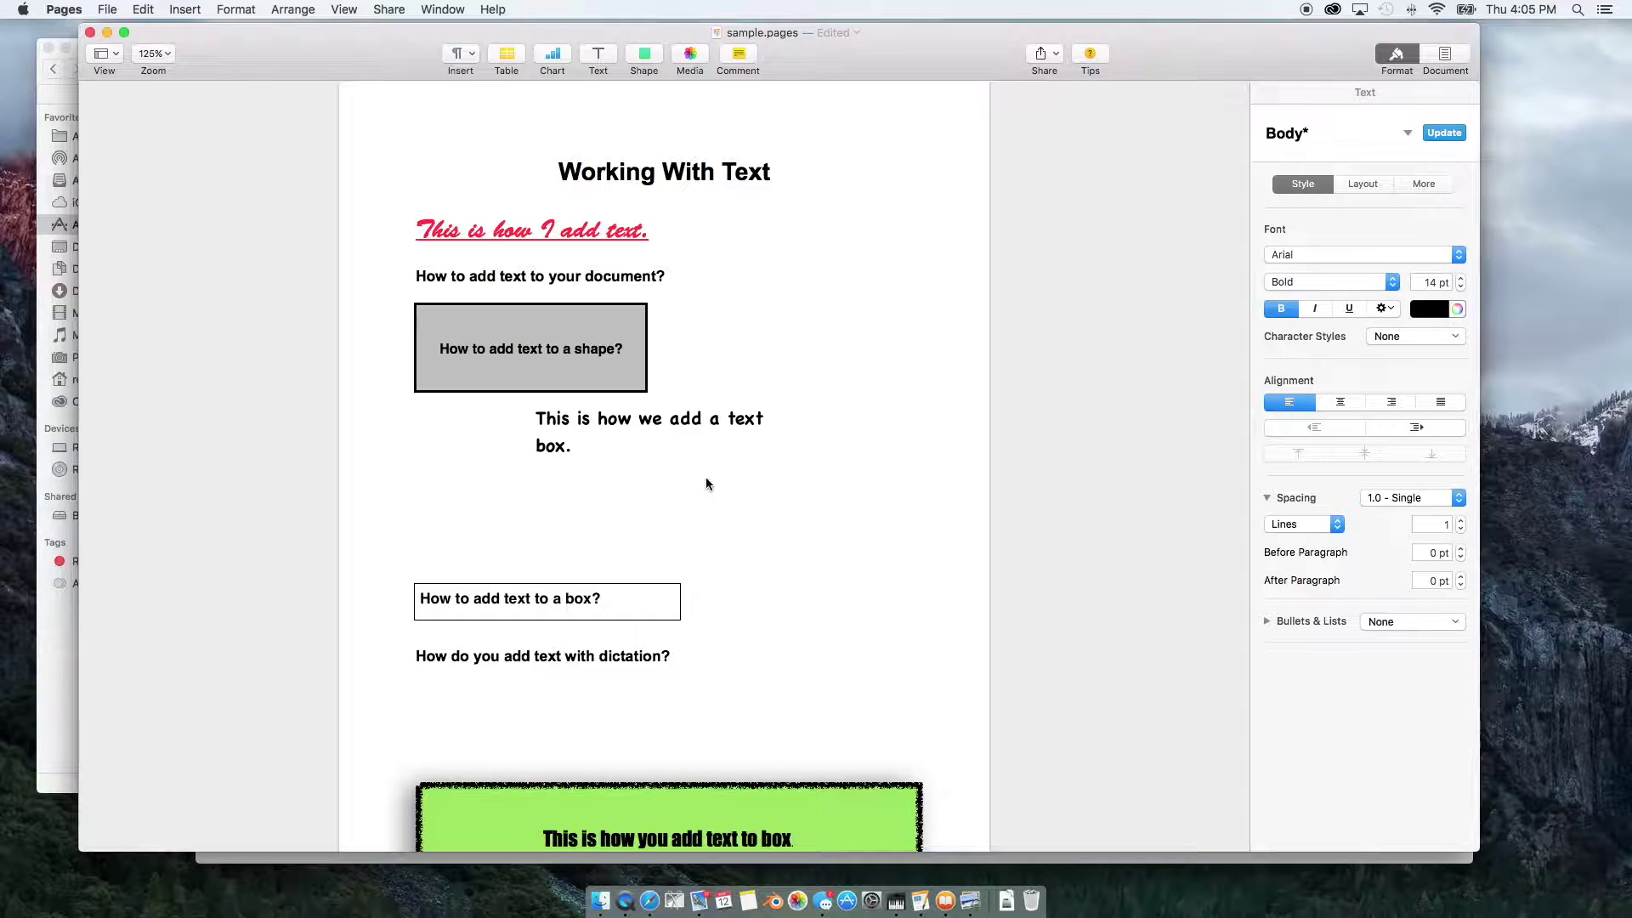
left_click_drag(796, 465, 896, 465)
left_click(816, 430)
triple_click(817, 432)
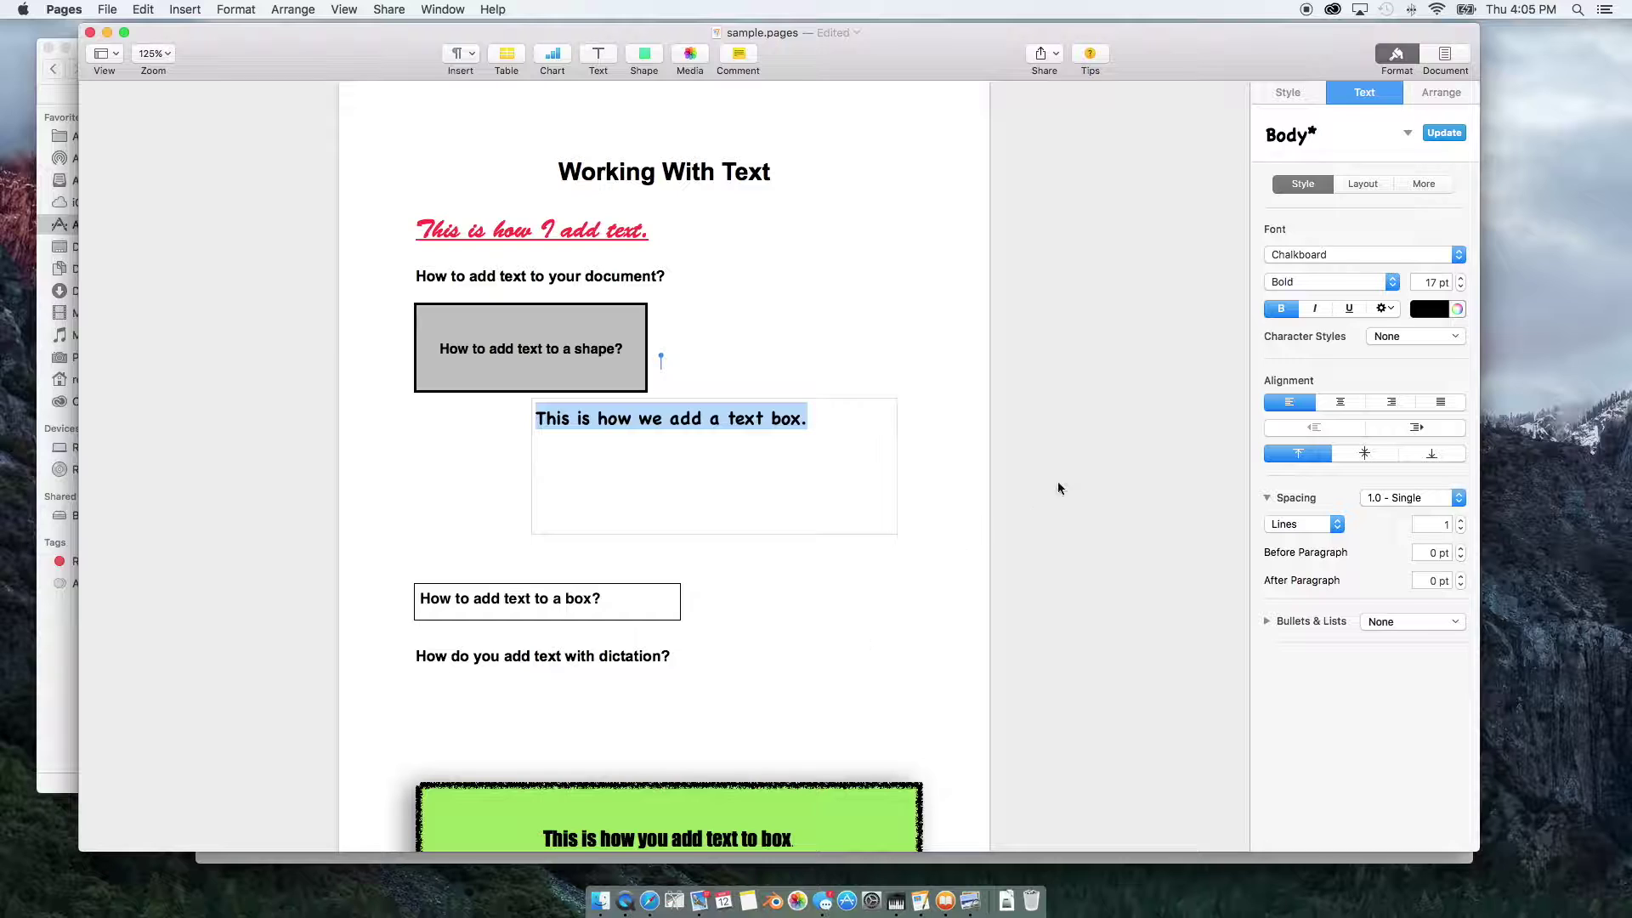
Step: Center the Chalkboard sentence horizontally and vertically within its box, then select the box
left_click(1340, 405)
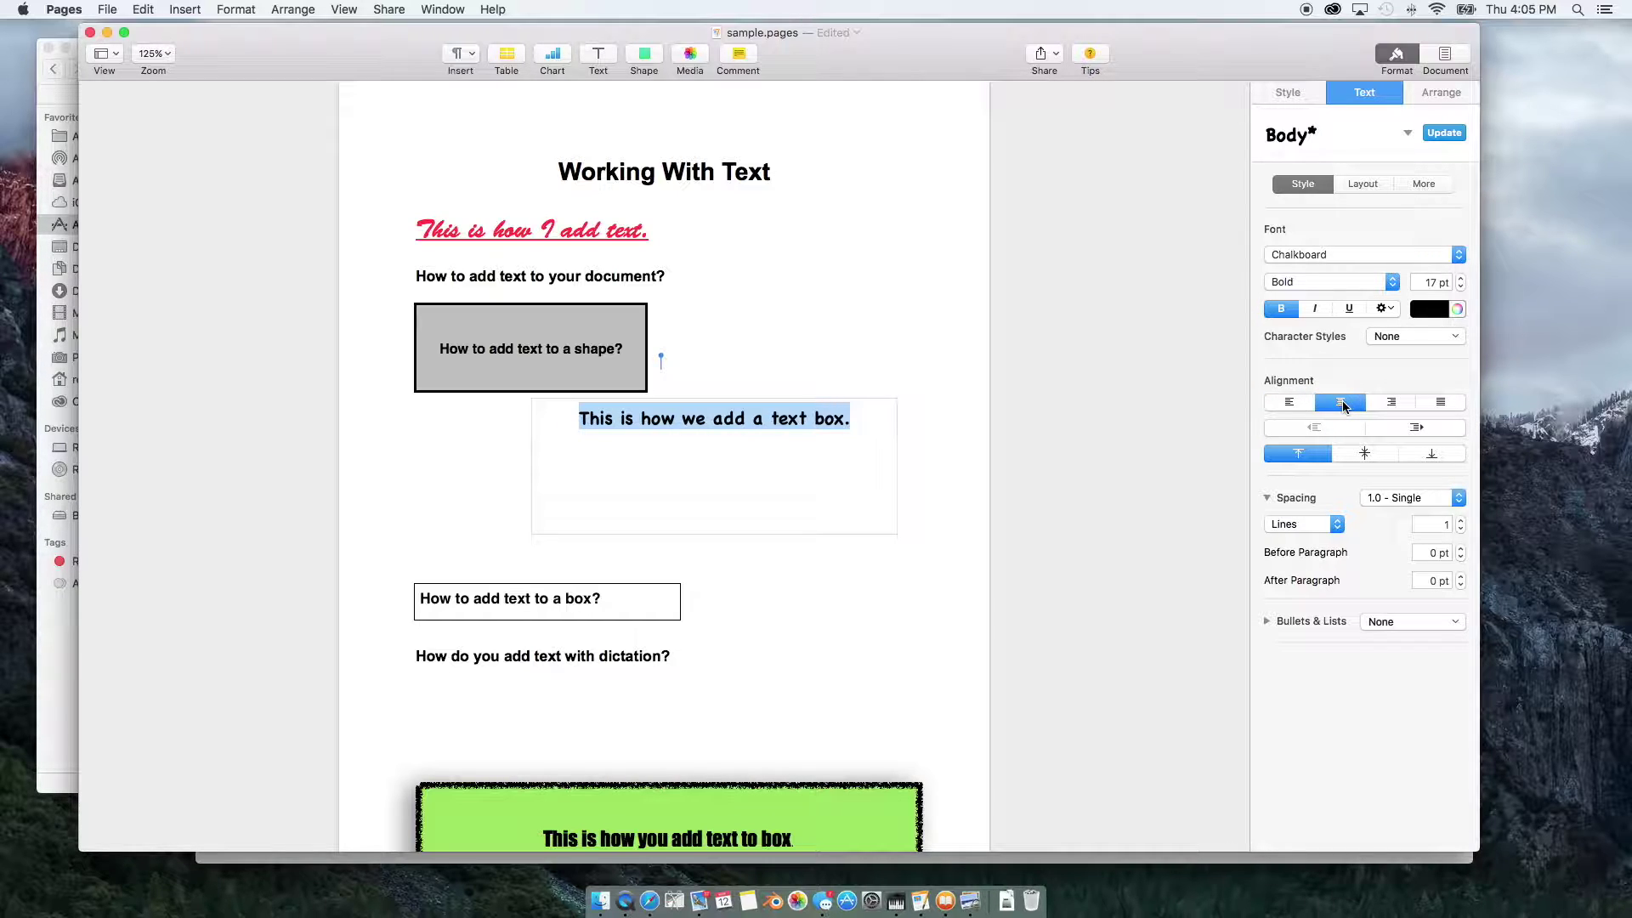
left_click(1296, 404)
left_click(1345, 403)
left_click(1394, 404)
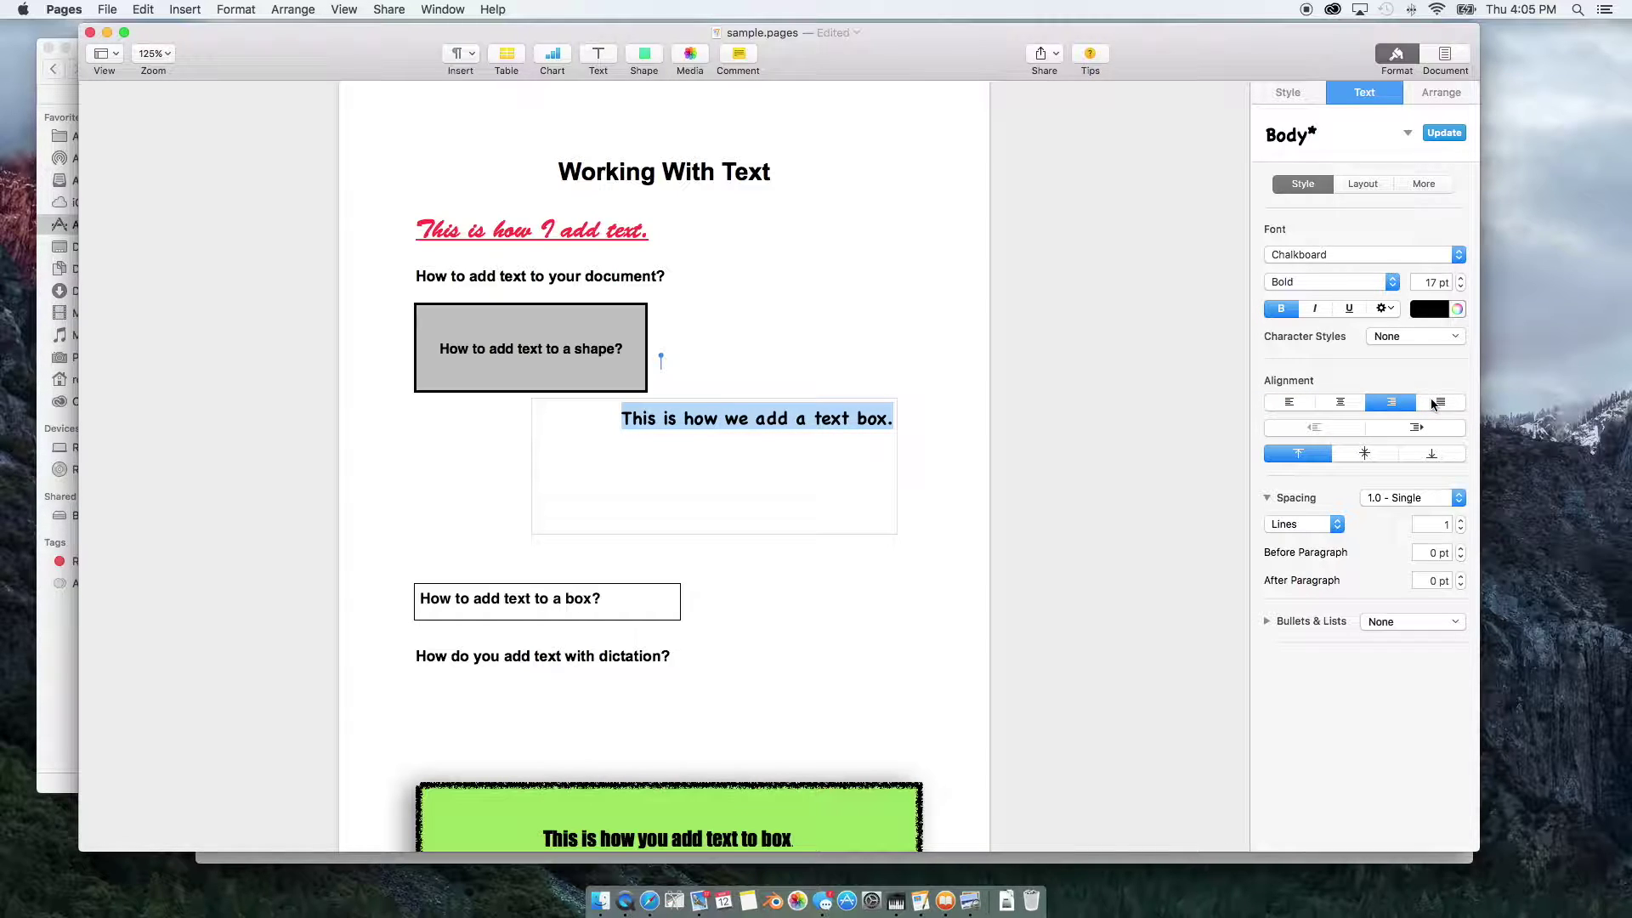
left_click(1435, 404)
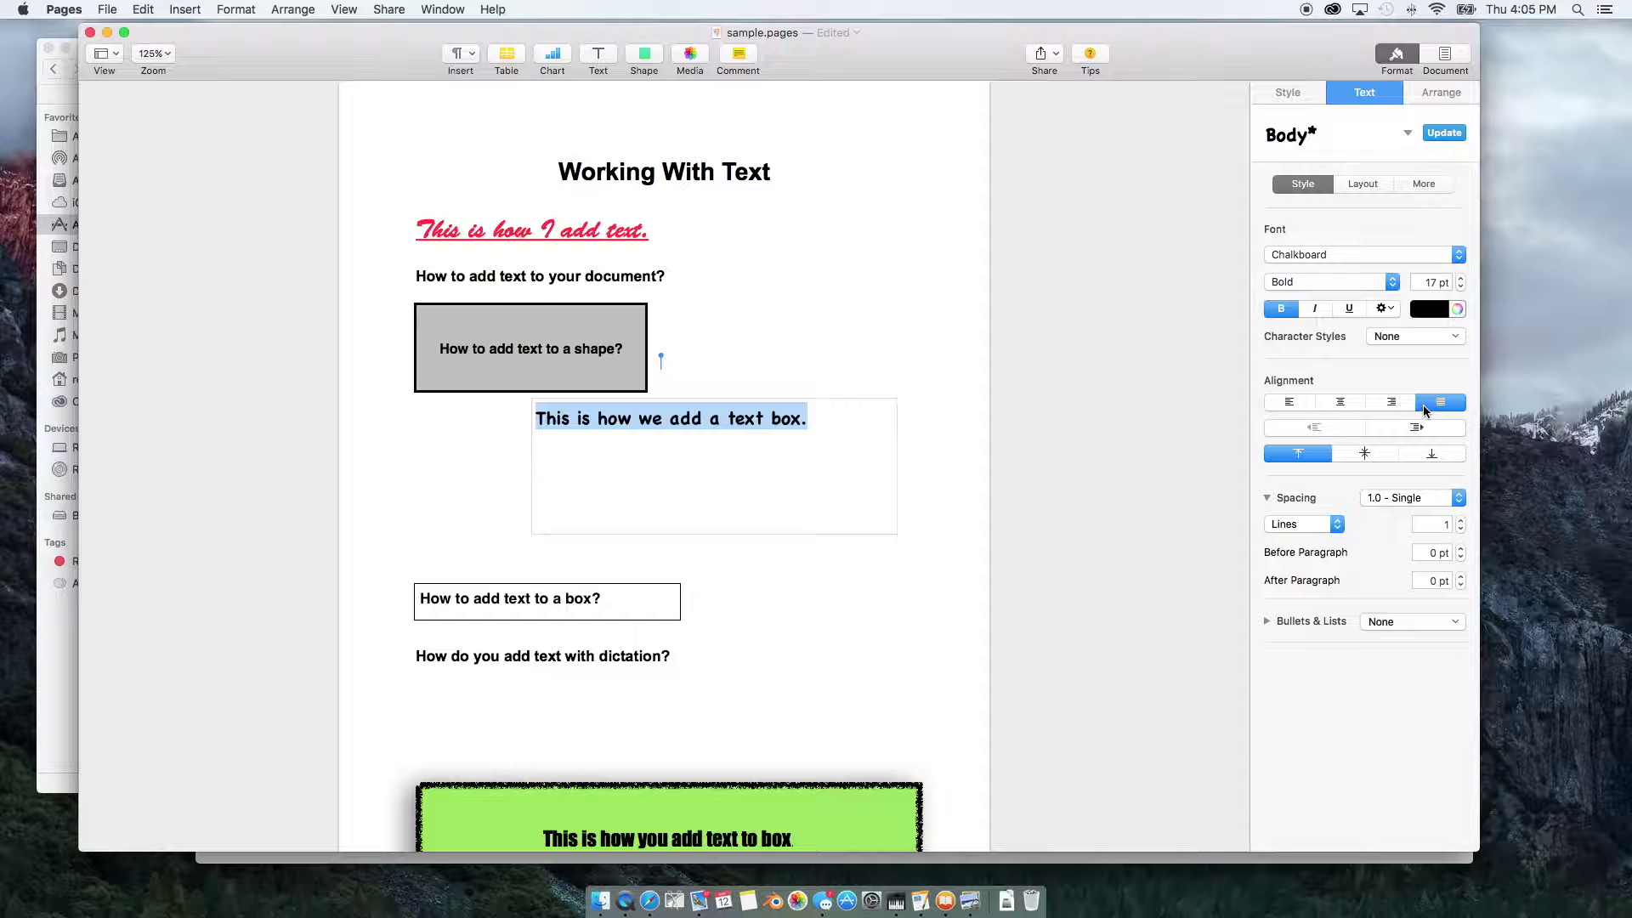
left_click(1293, 404)
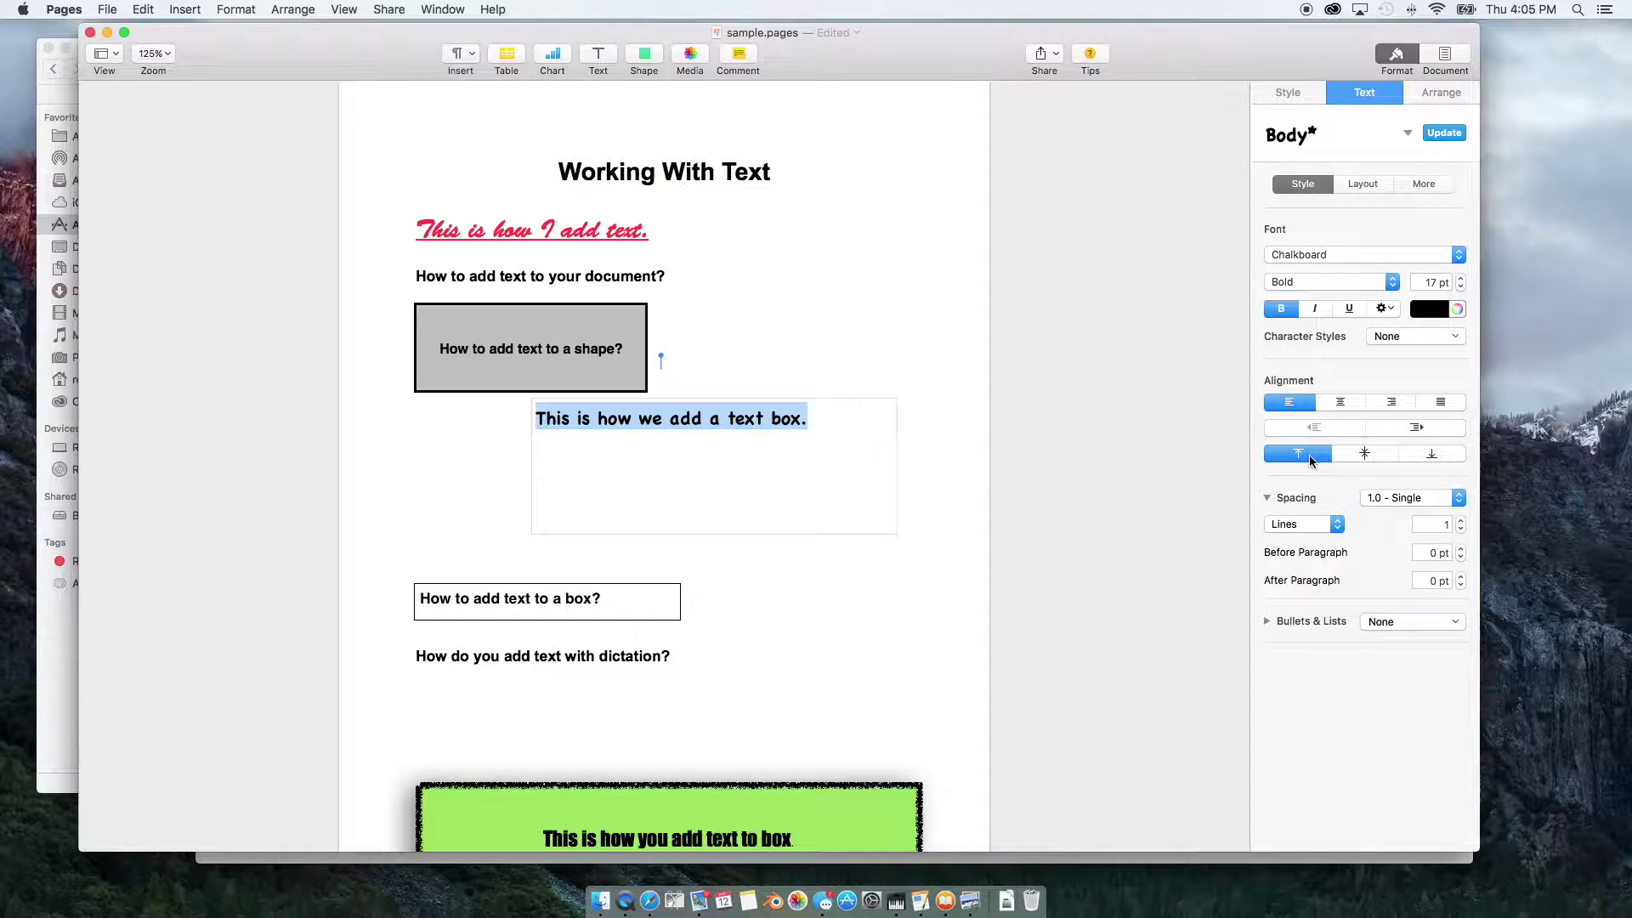
left_click(1343, 402)
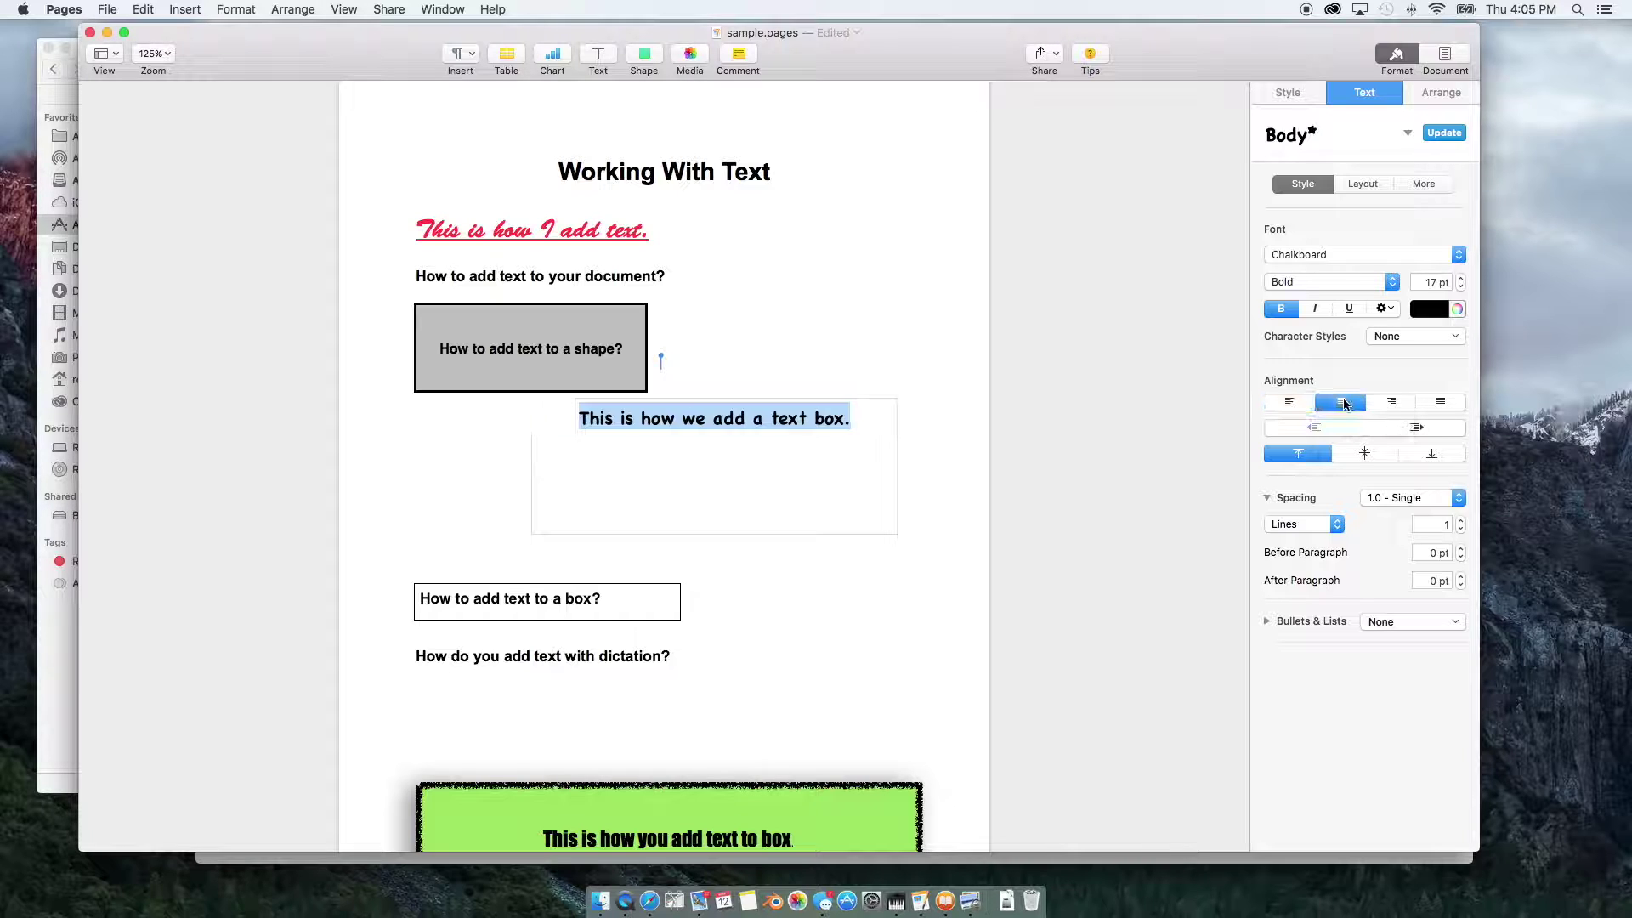
left_click(1364, 454)
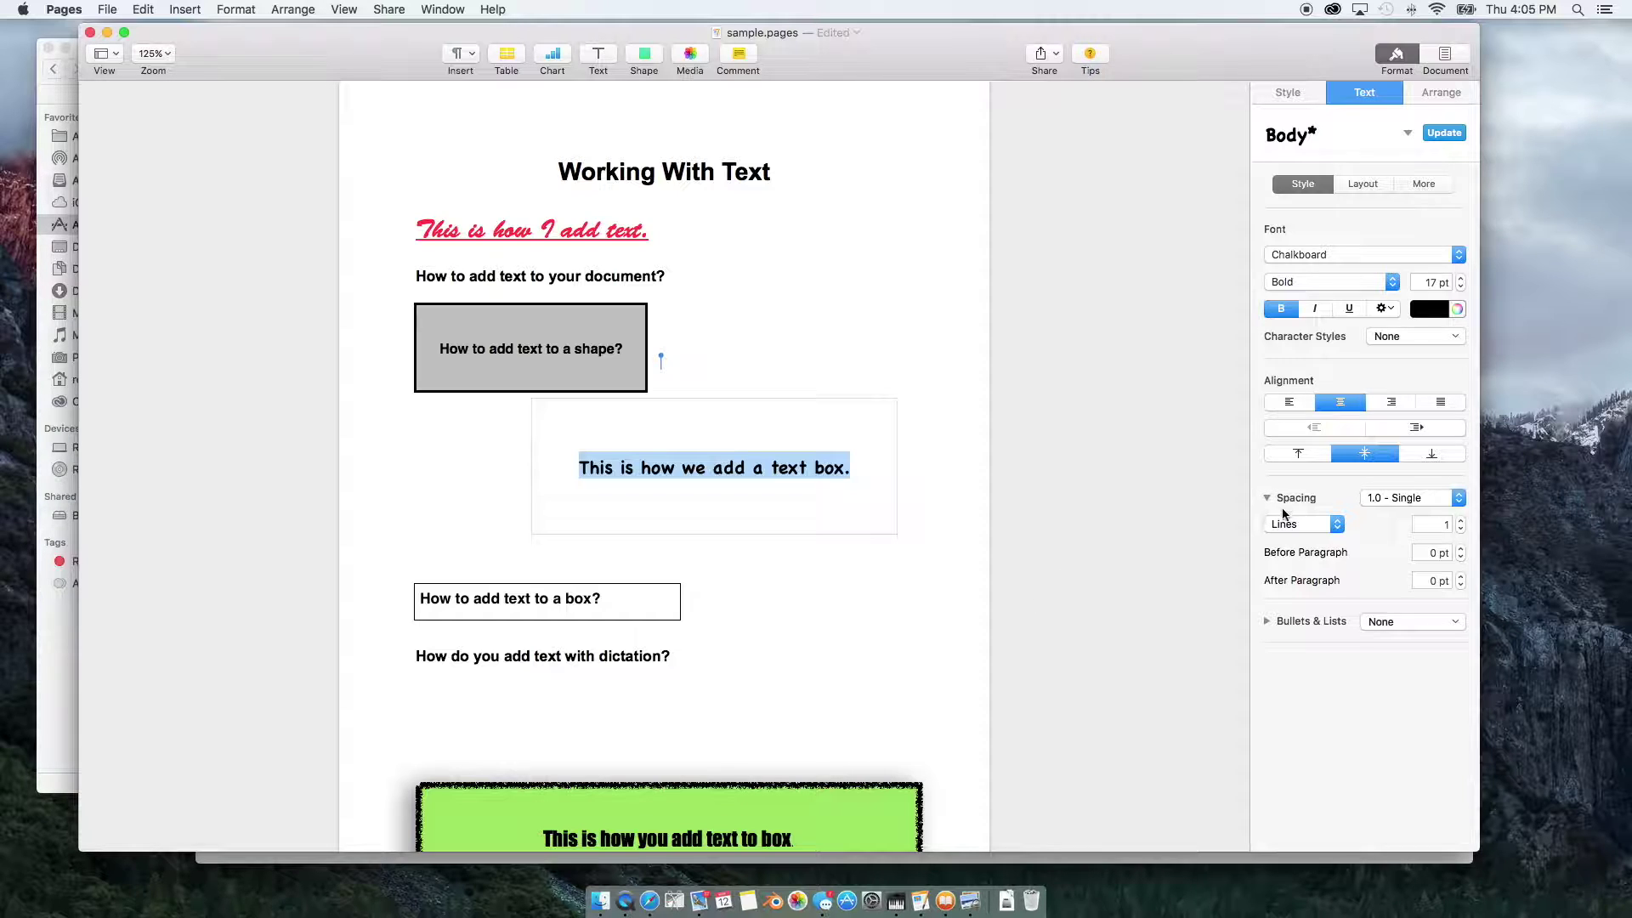
left_click(814, 622)
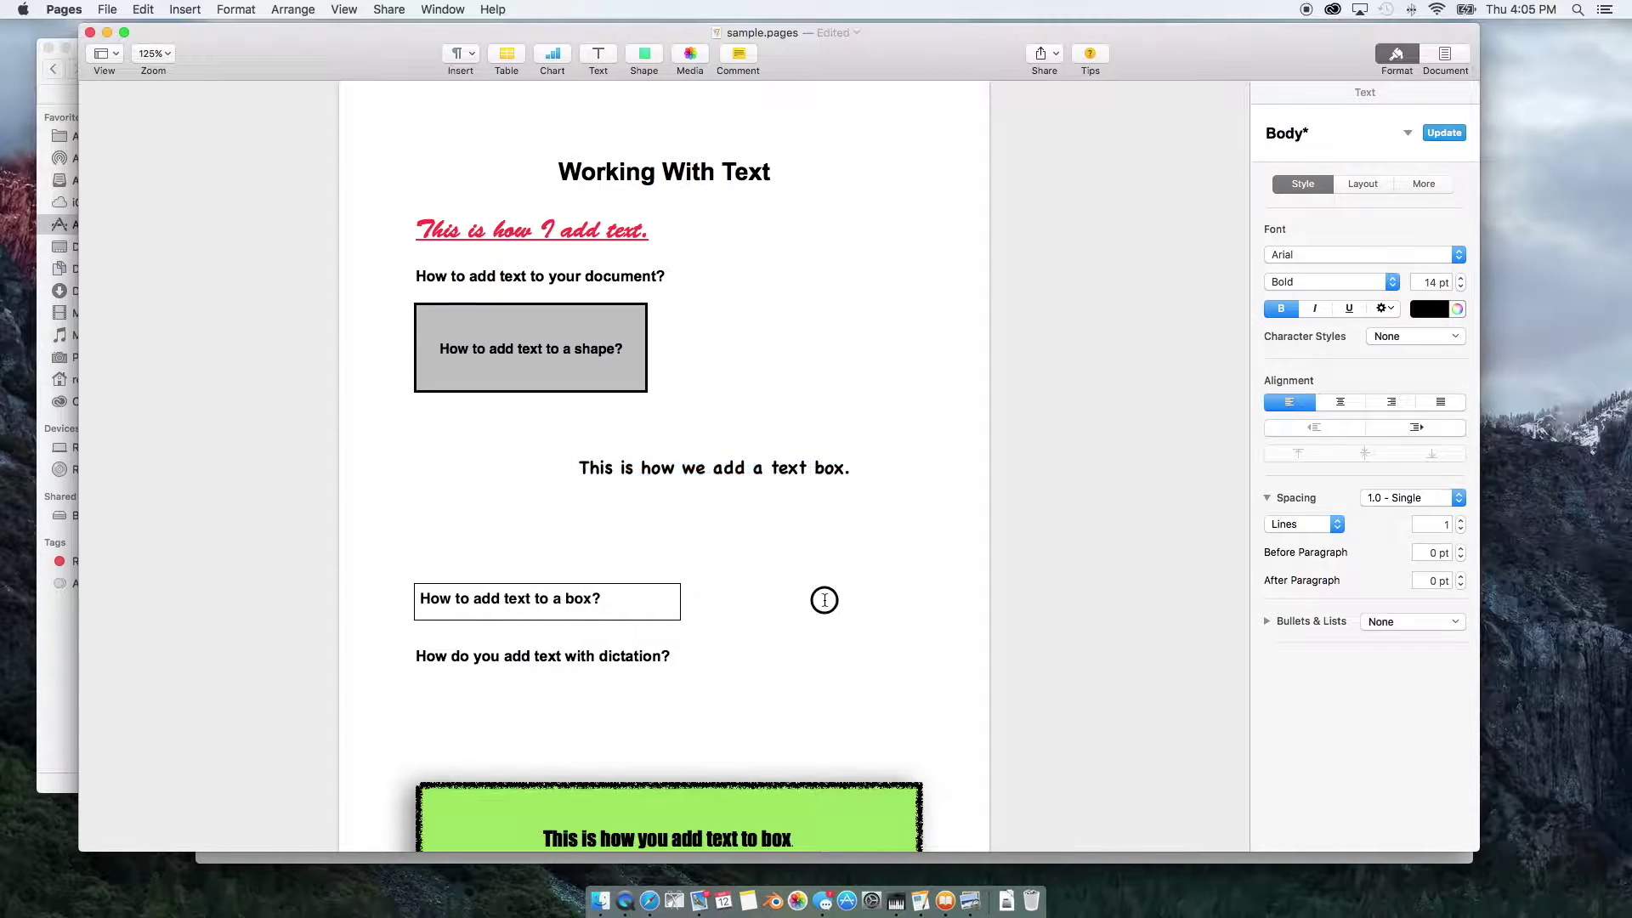
left_click(751, 466)
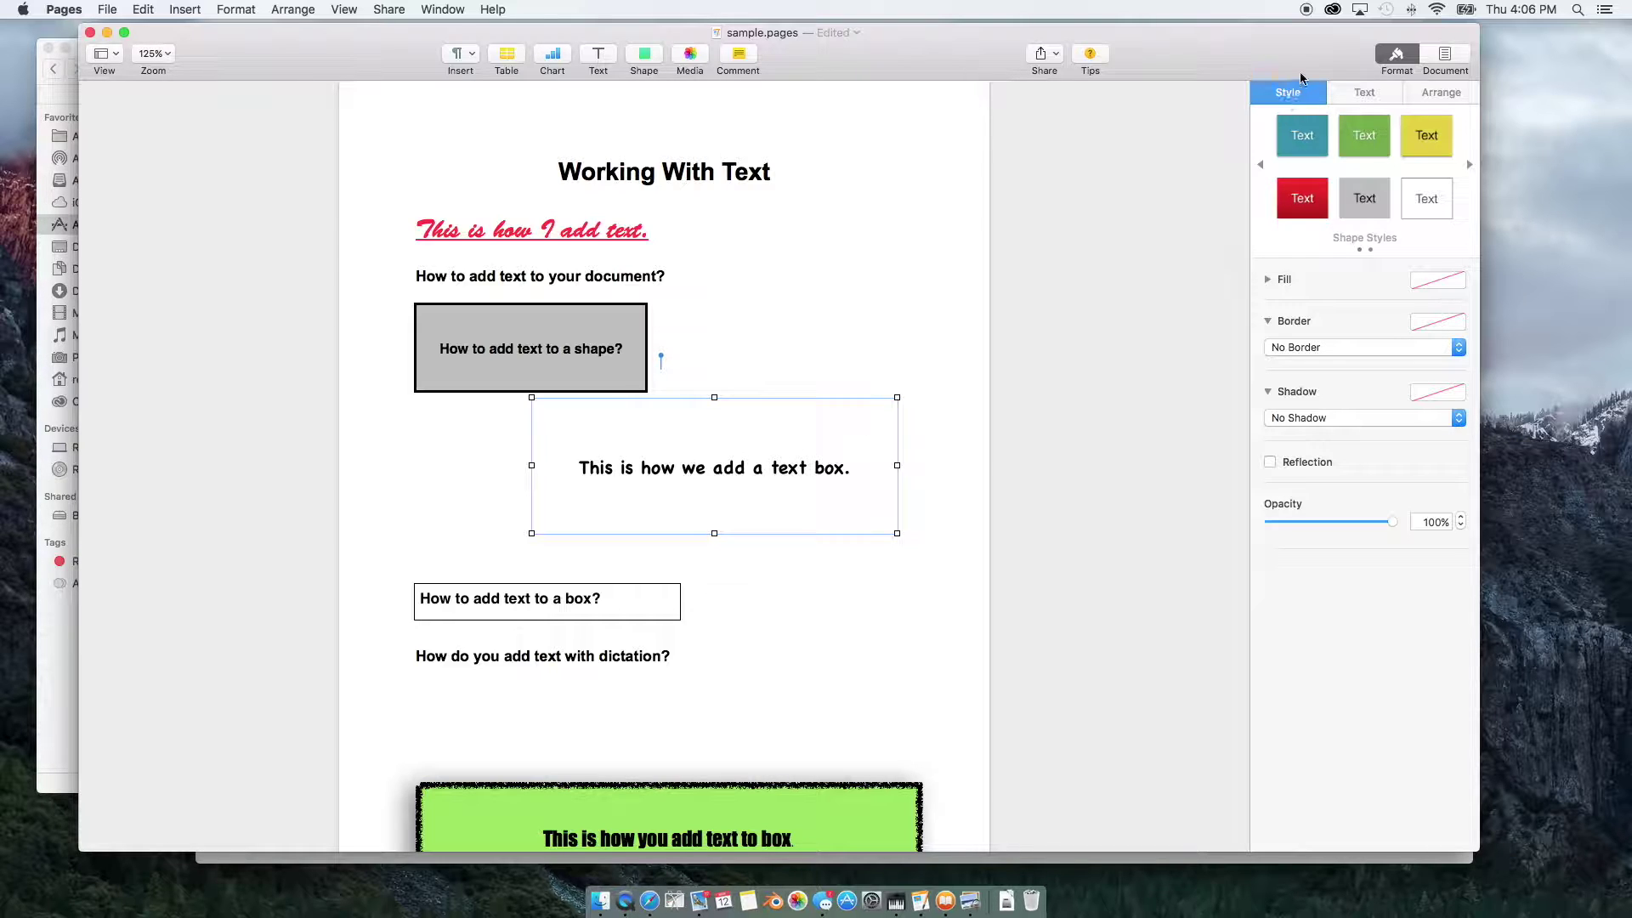
Step: Select the whole text box as an object and bring up its fill and border settings
left_click(867, 620)
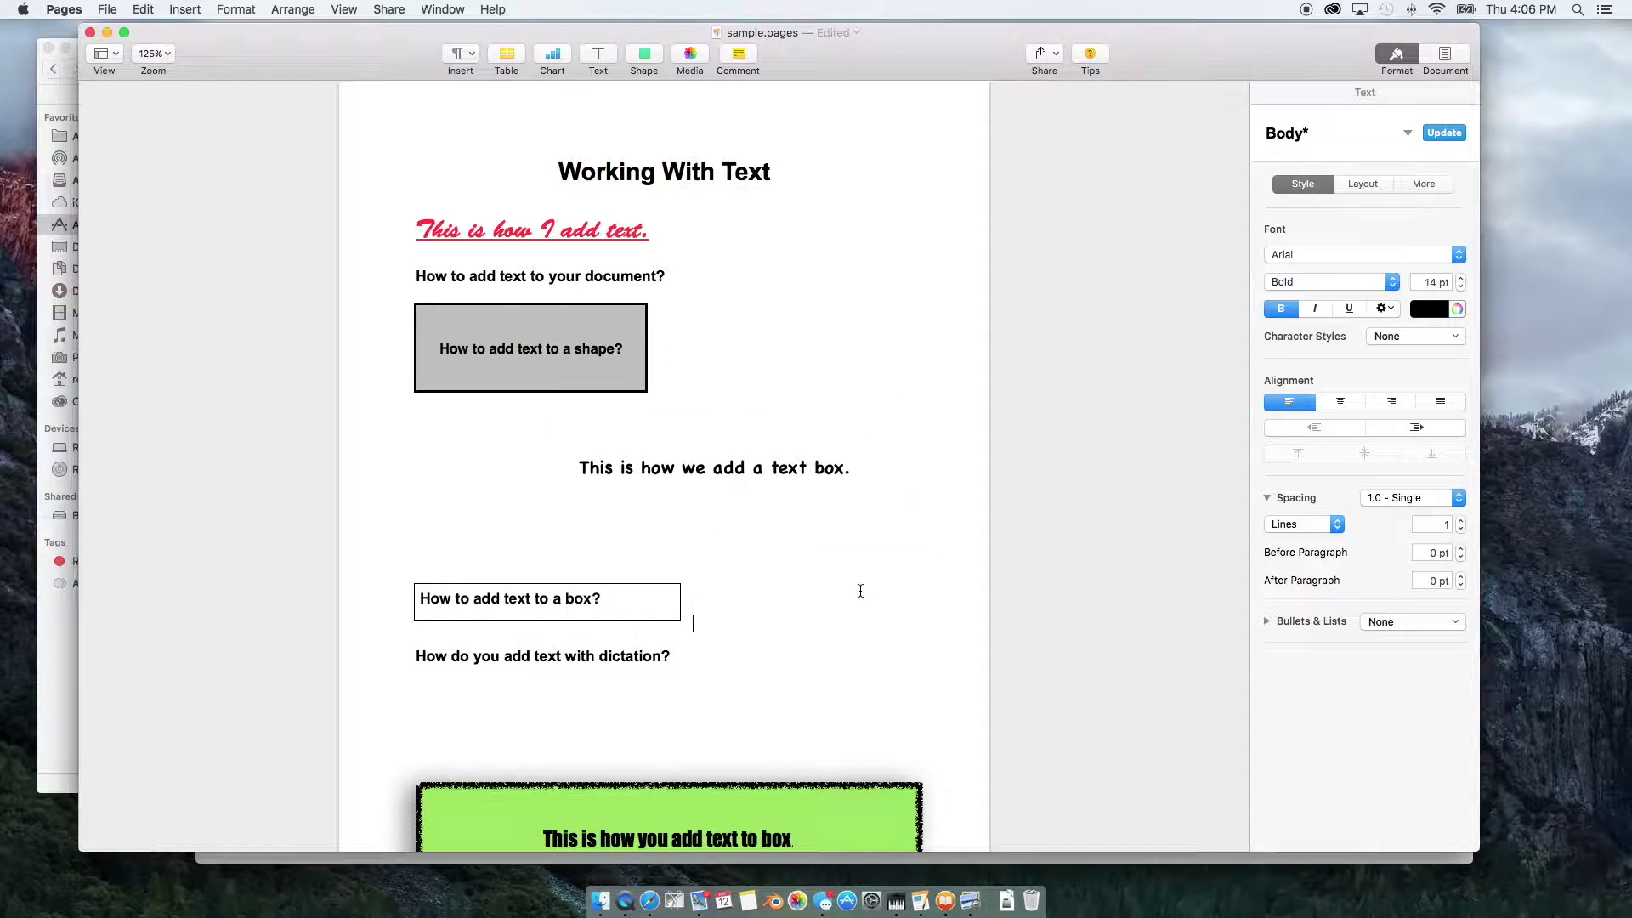
left_click(809, 476)
left_click(809, 476)
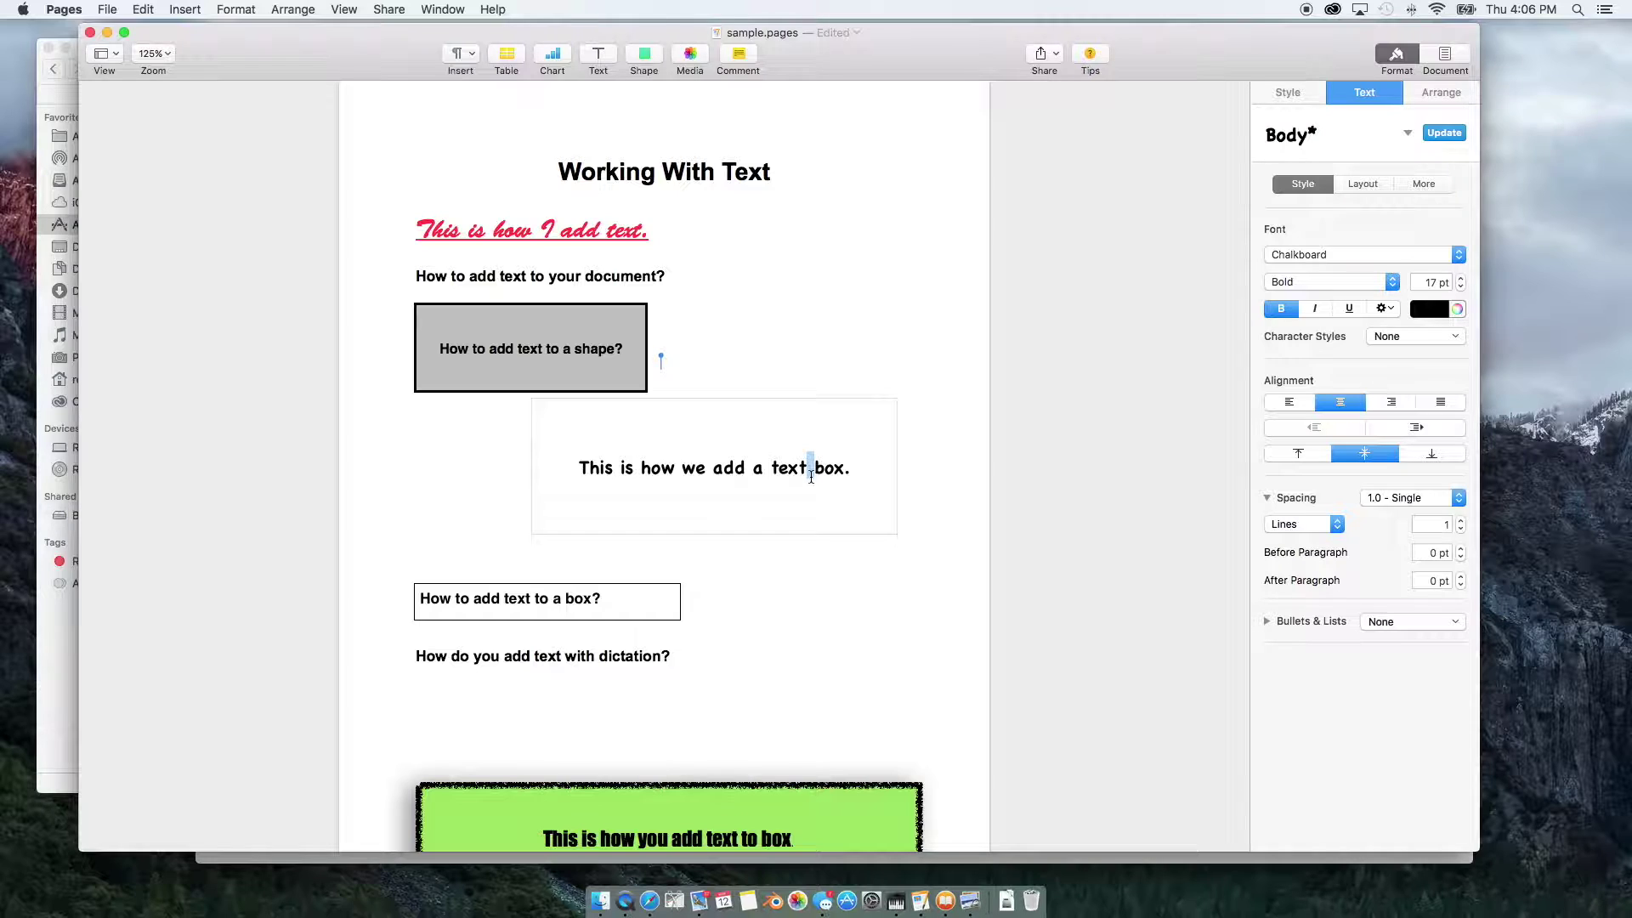
left_click_drag(782, 473, 735, 465)
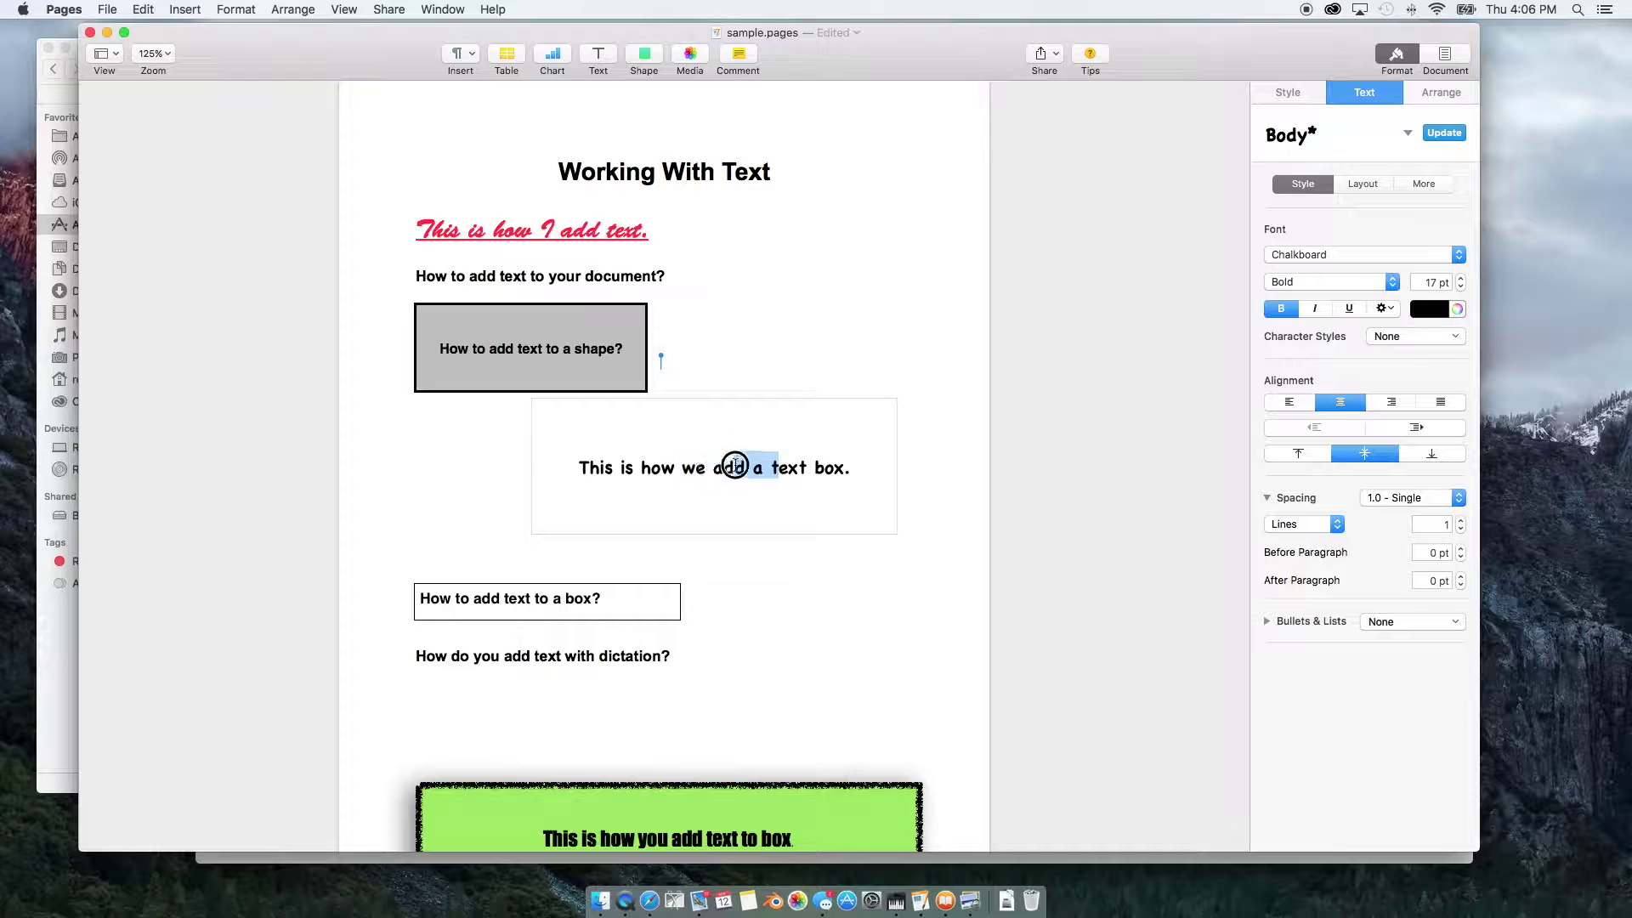
left_click(850, 617)
left_click(814, 499)
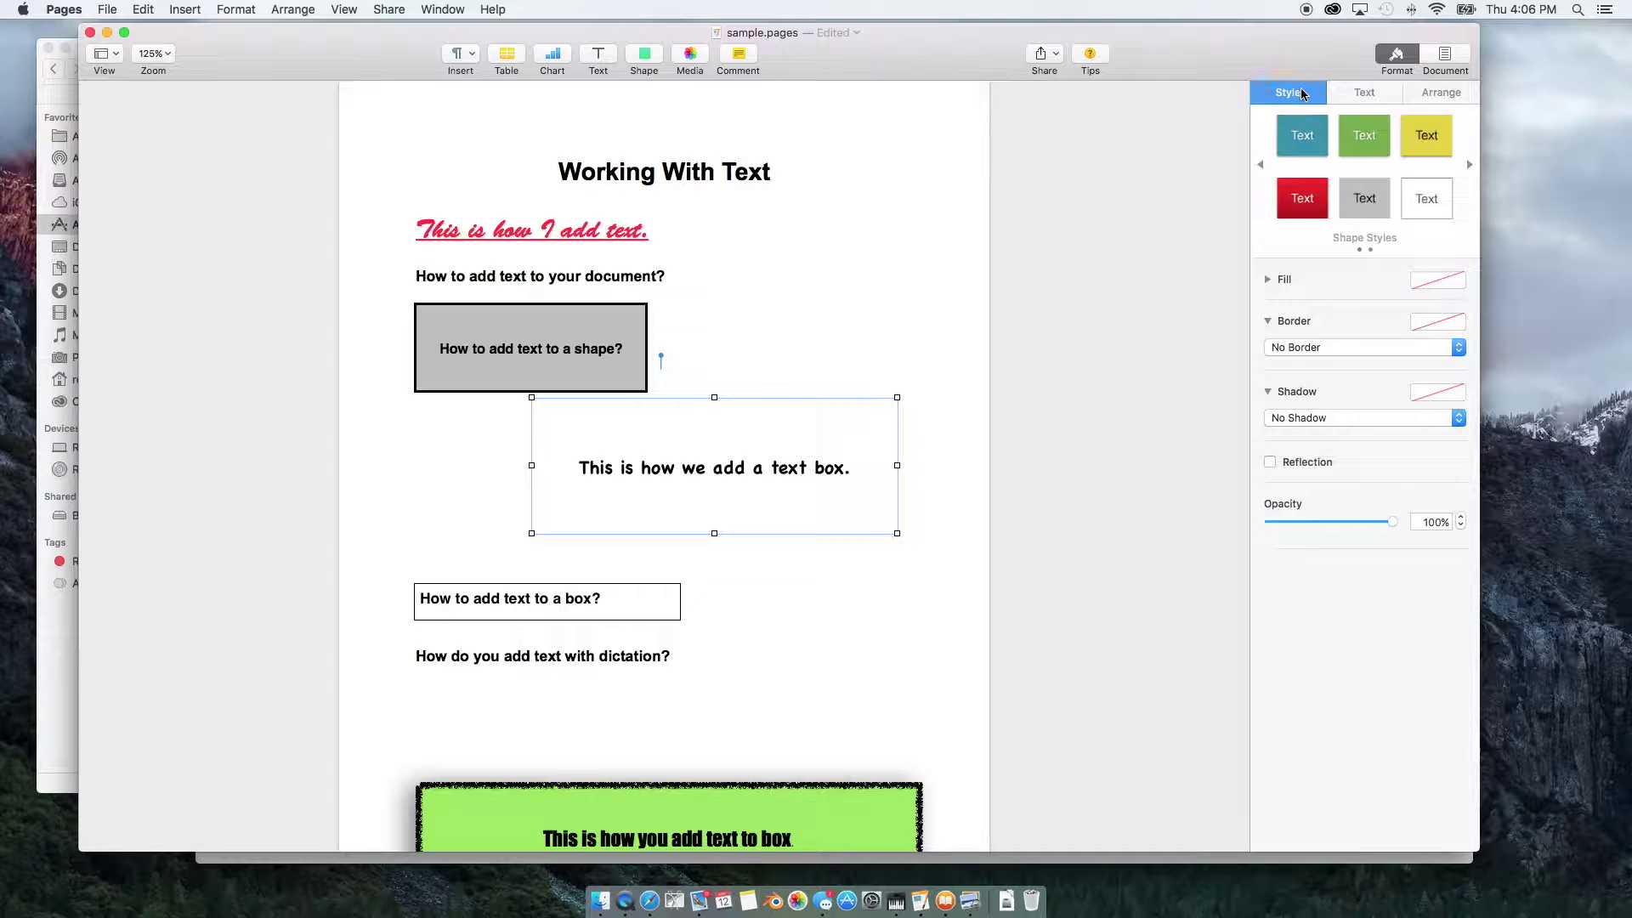
left_click(1359, 94)
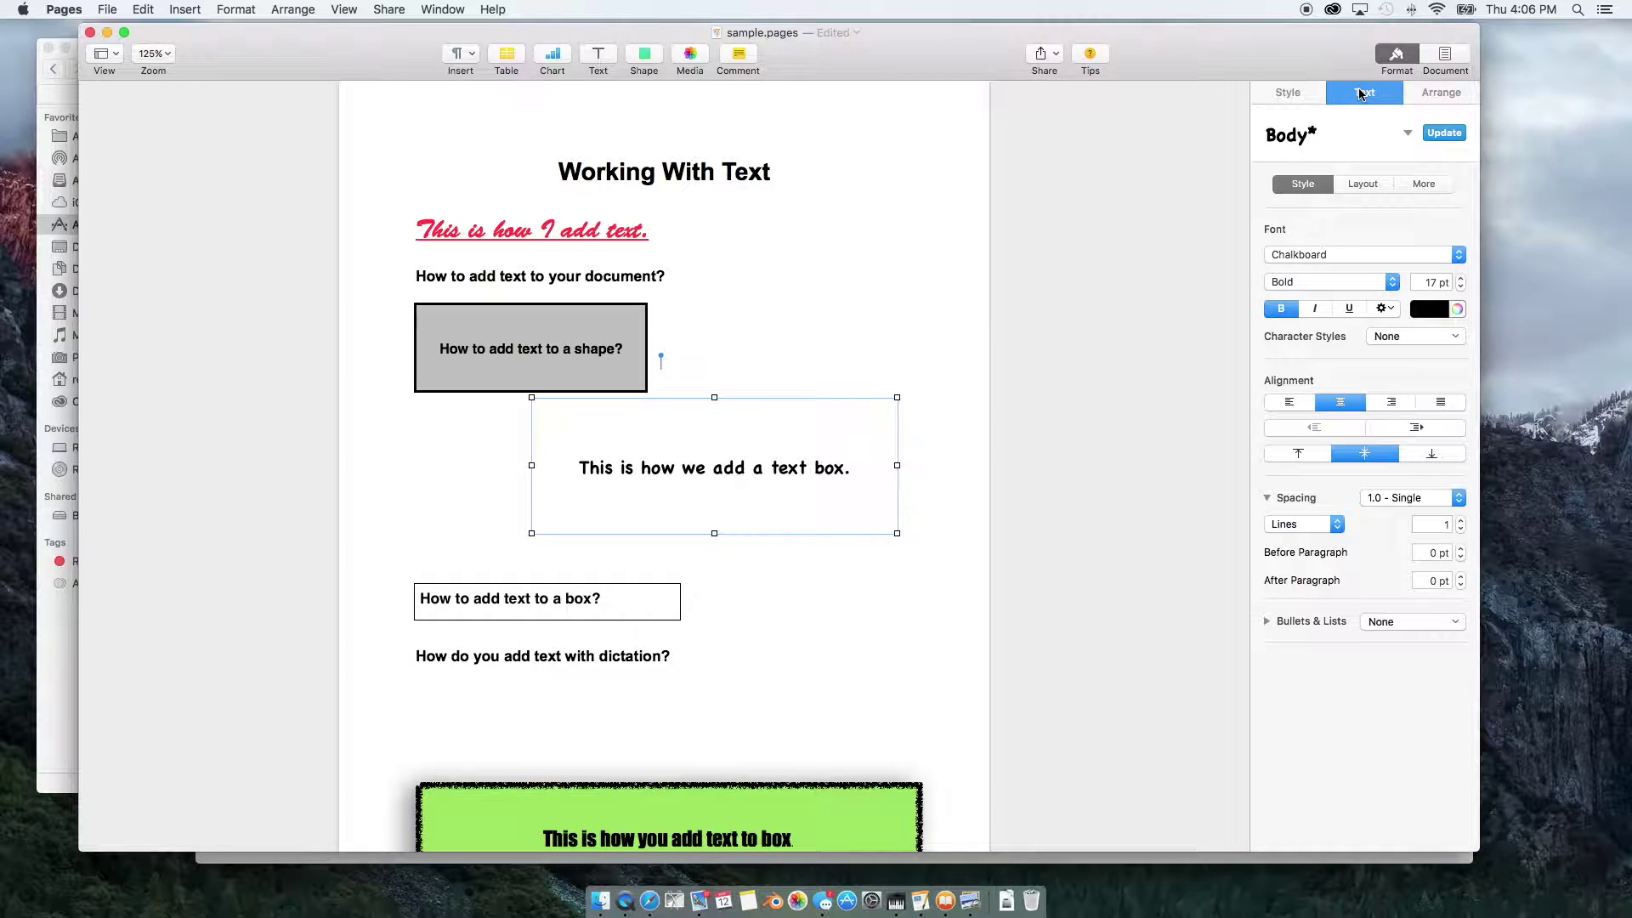
left_click(1298, 94)
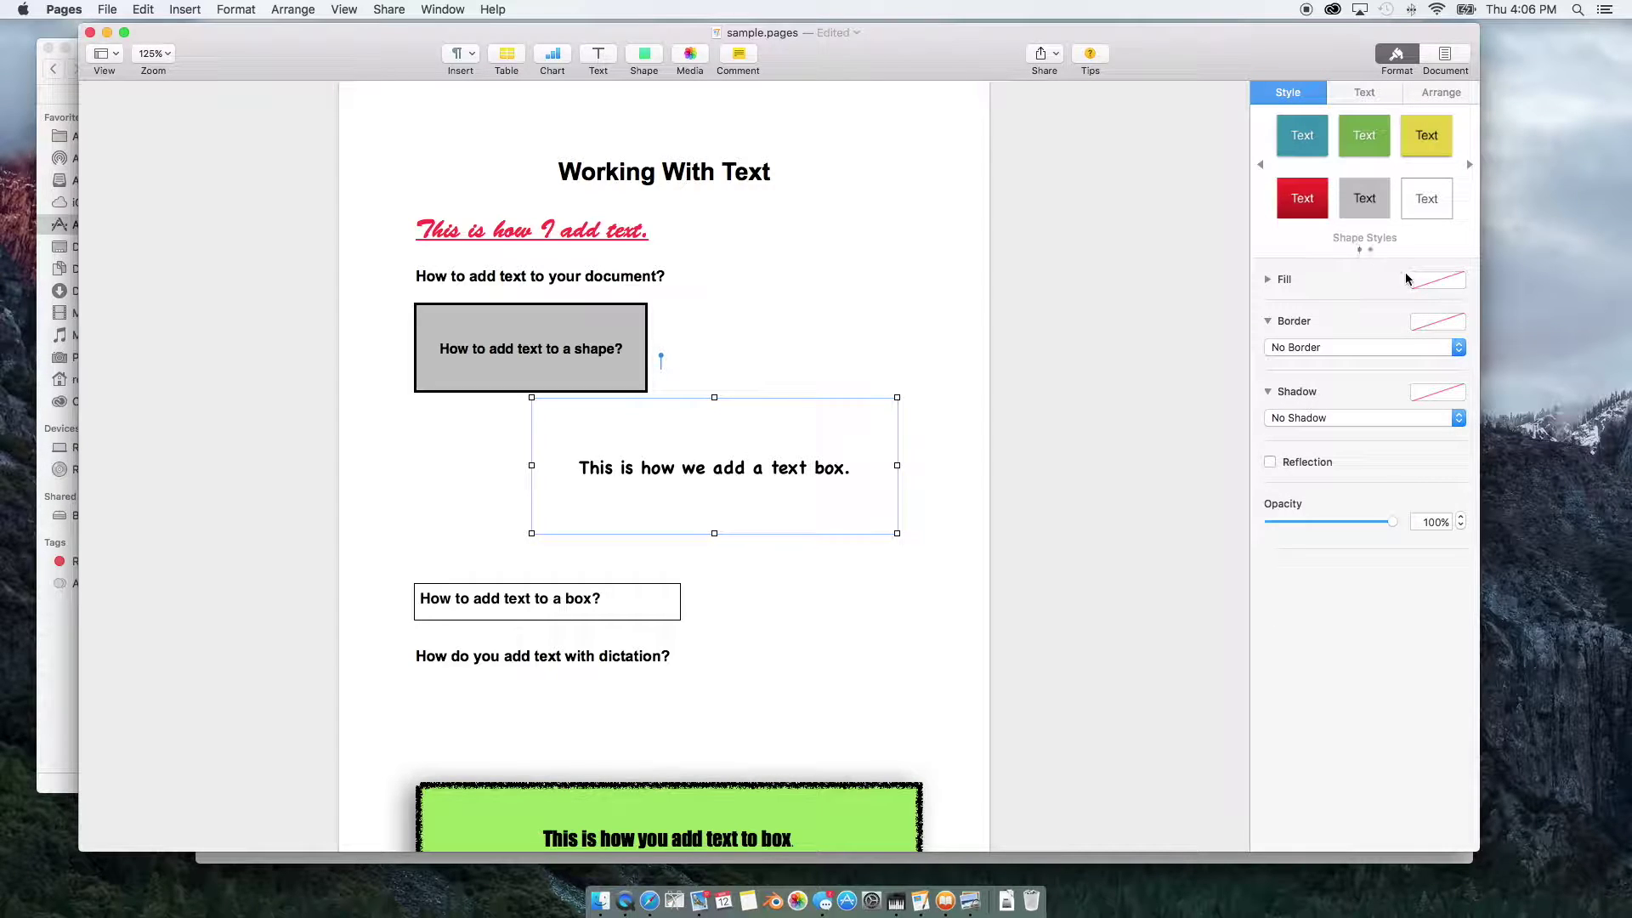
Step: Give the text box a purple fill and a black 2 pt line border
left_click(1431, 281)
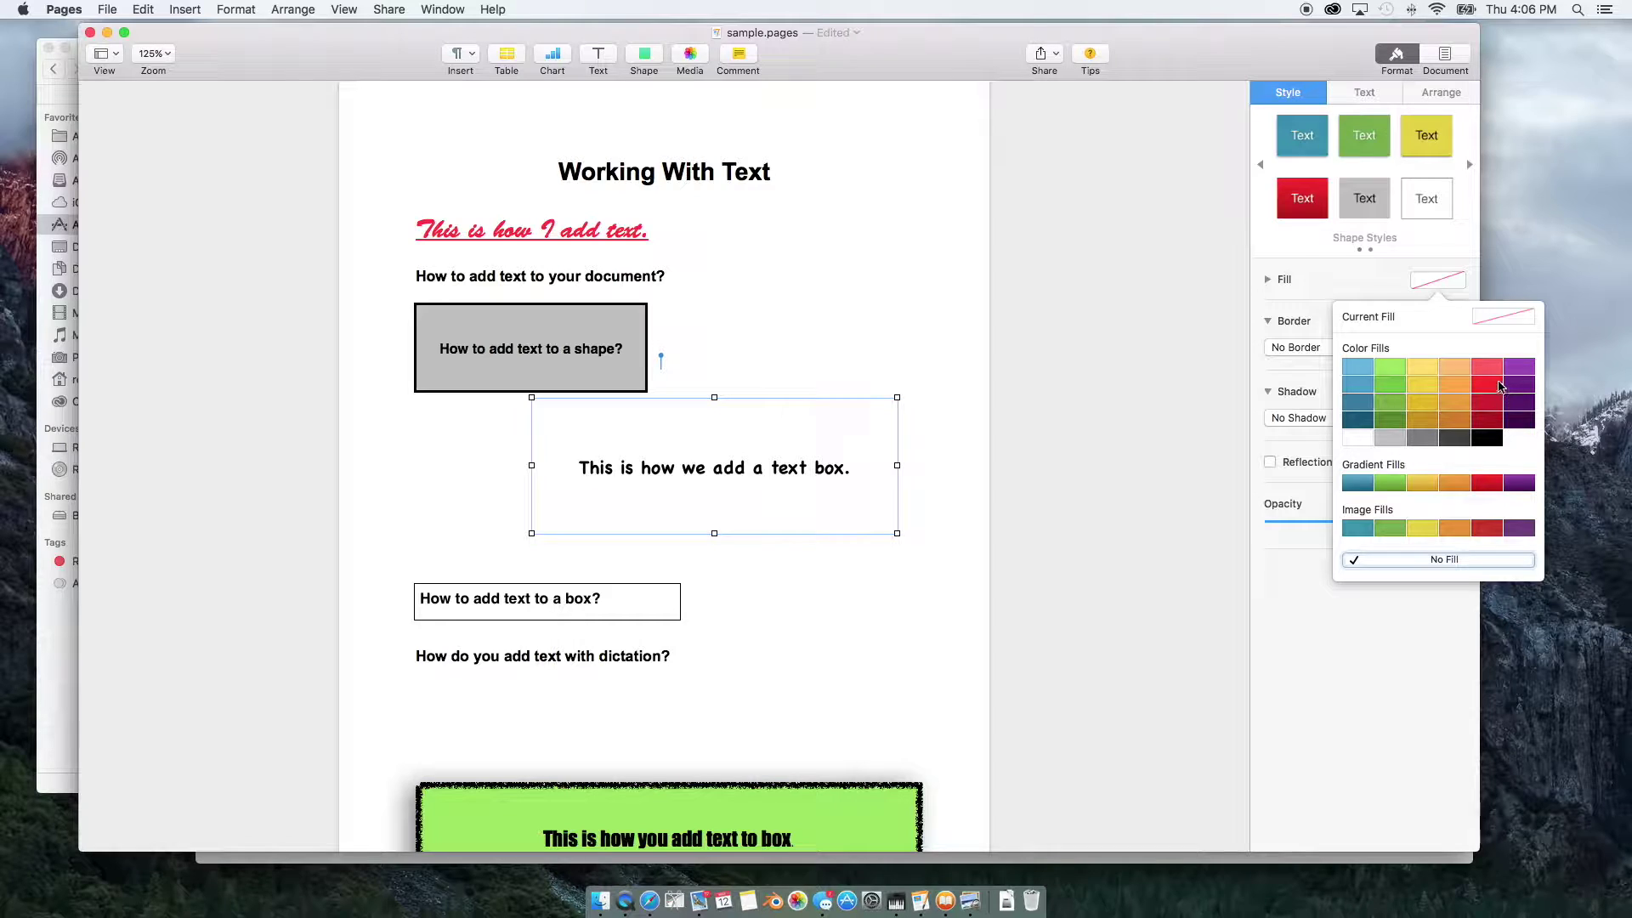
left_click(1519, 369)
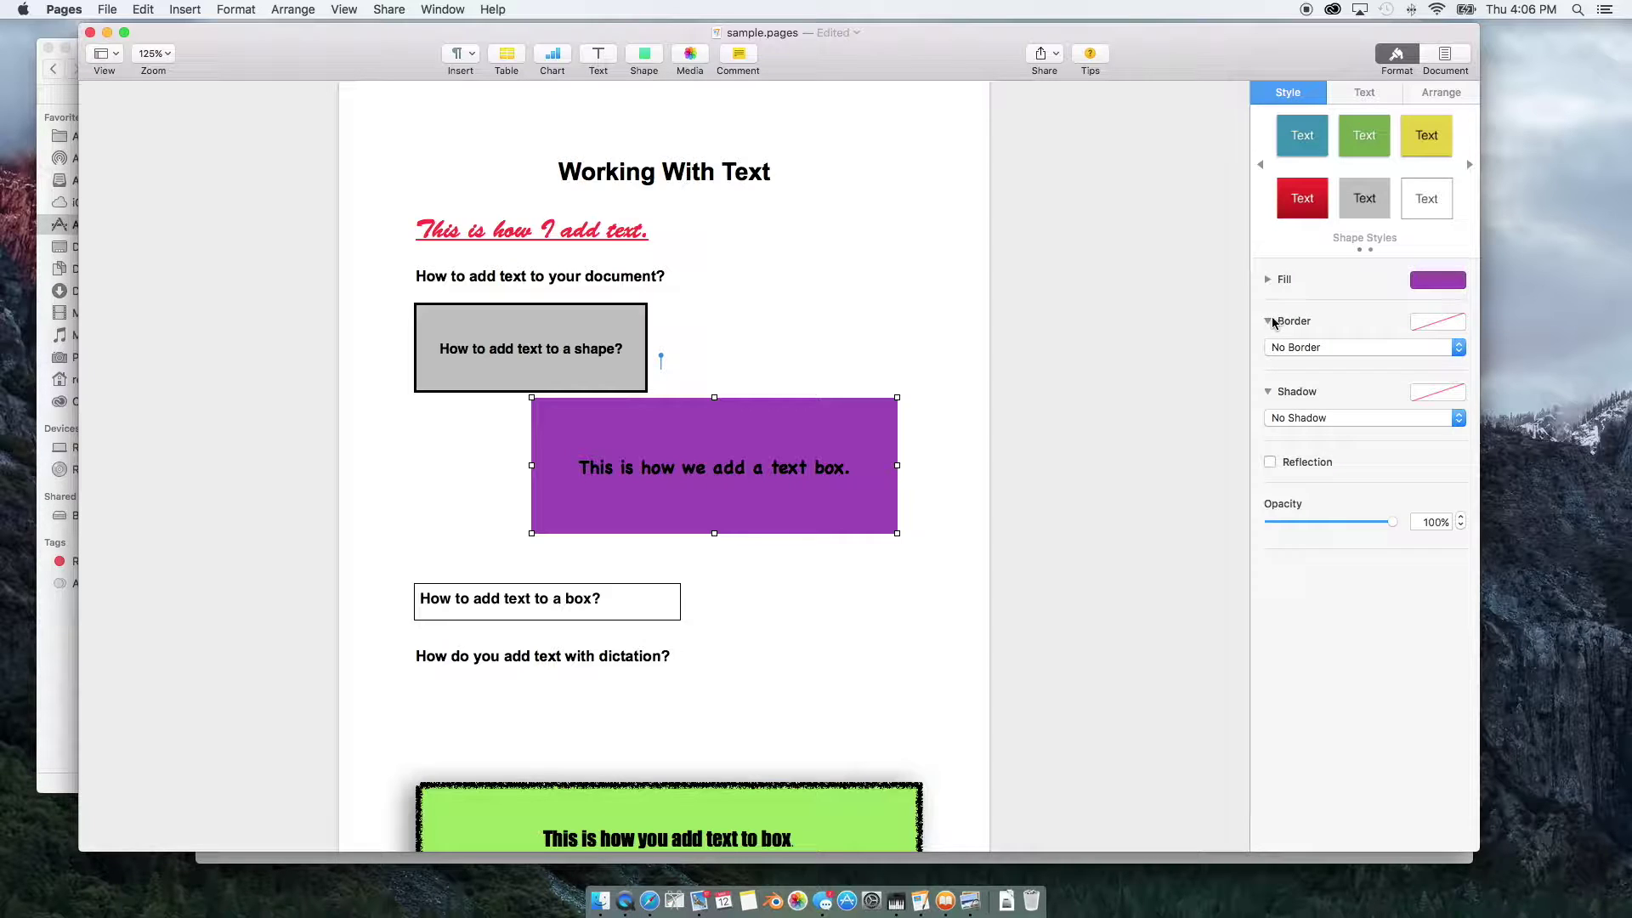
left_click(1430, 322)
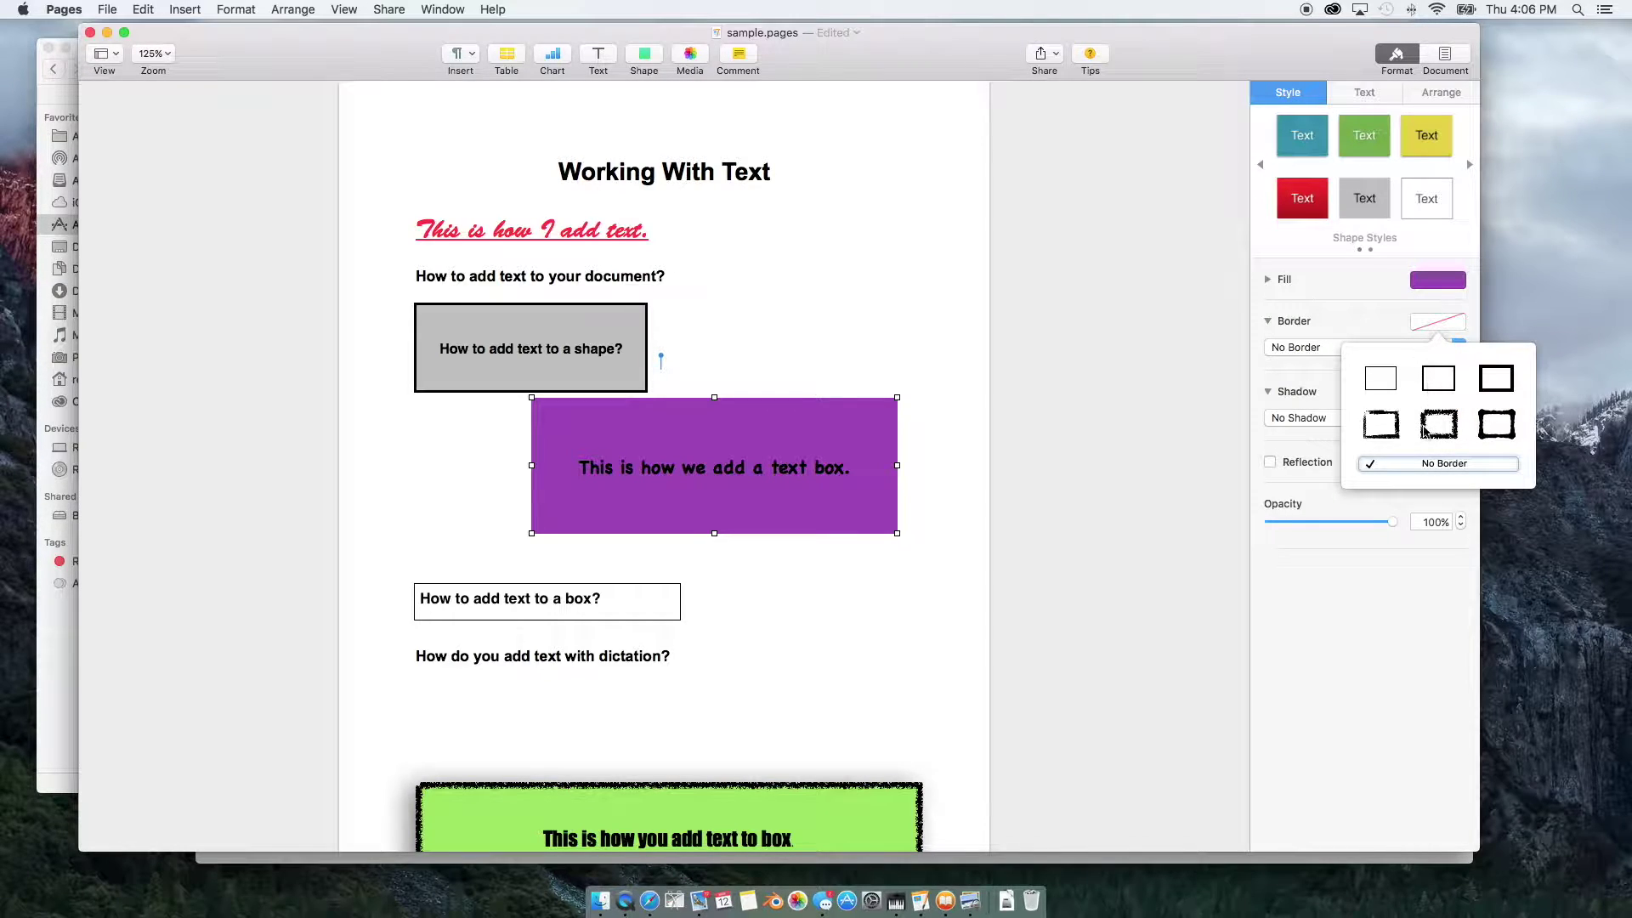
left_click(1438, 378)
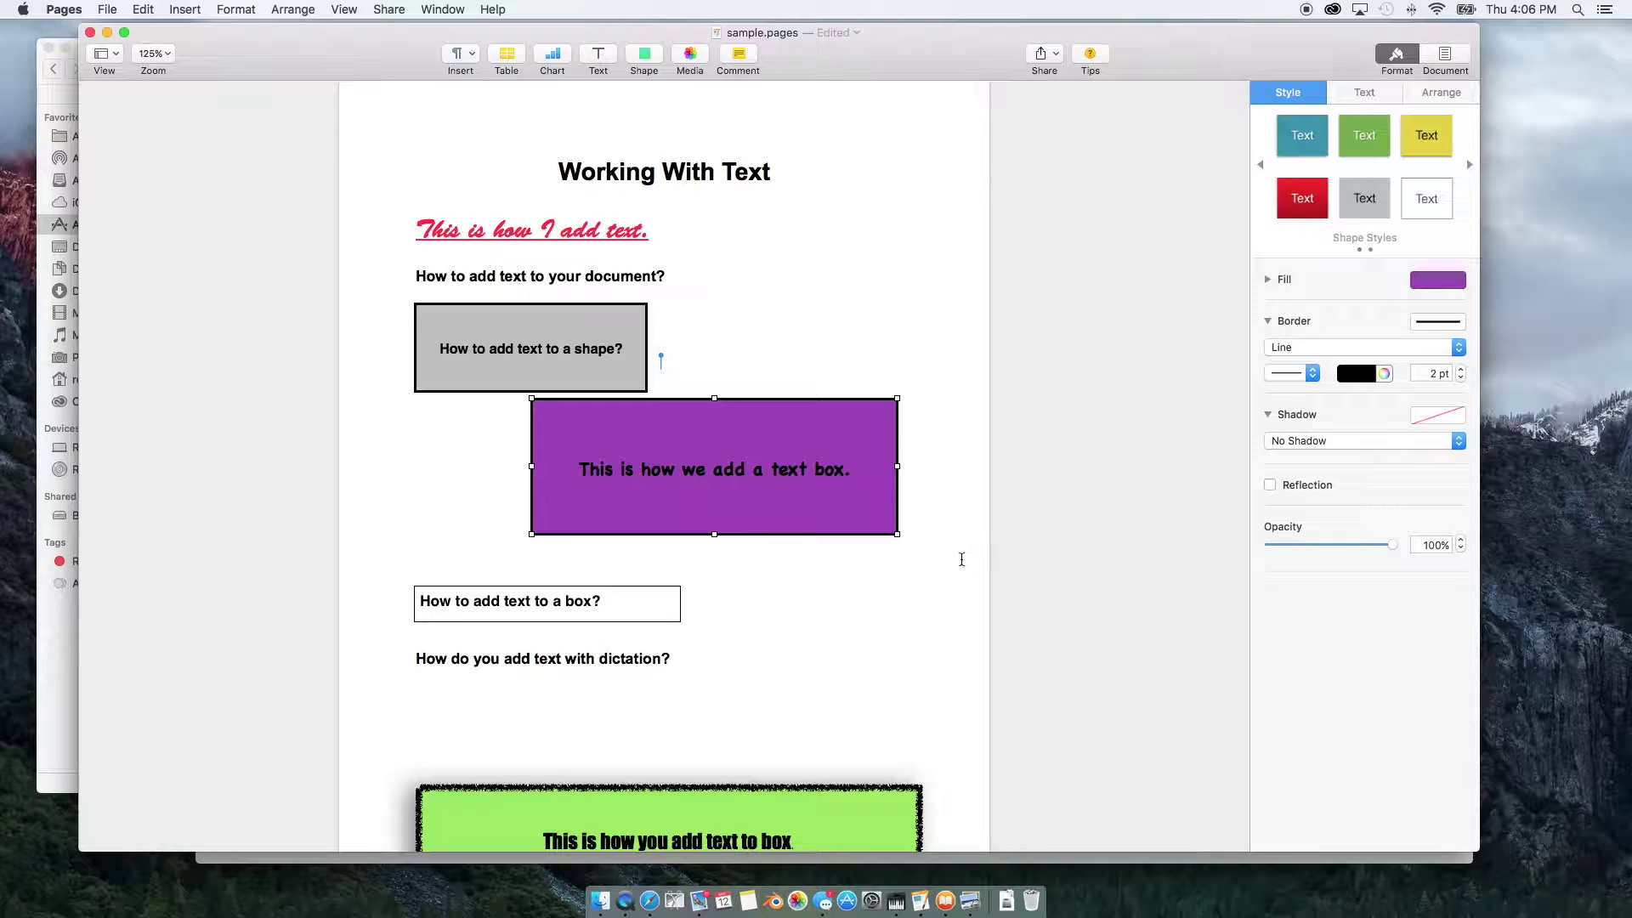
left_click(889, 589)
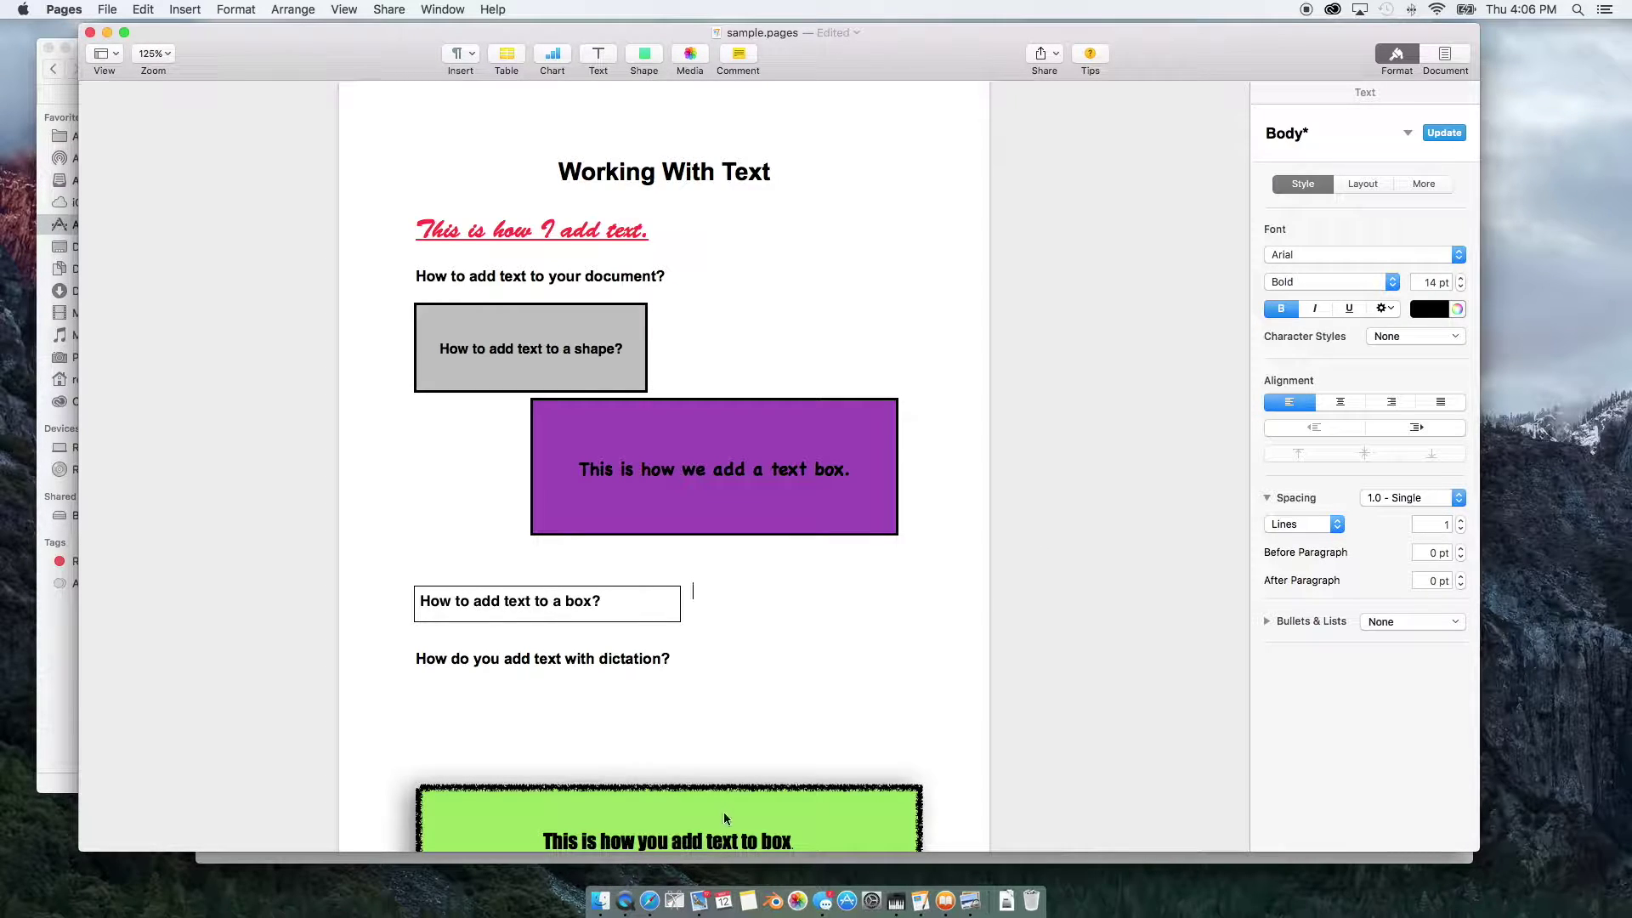
Step: Move the purple box left and push the dictation question down onto its own line
scroll(749, 718, "down", 3)
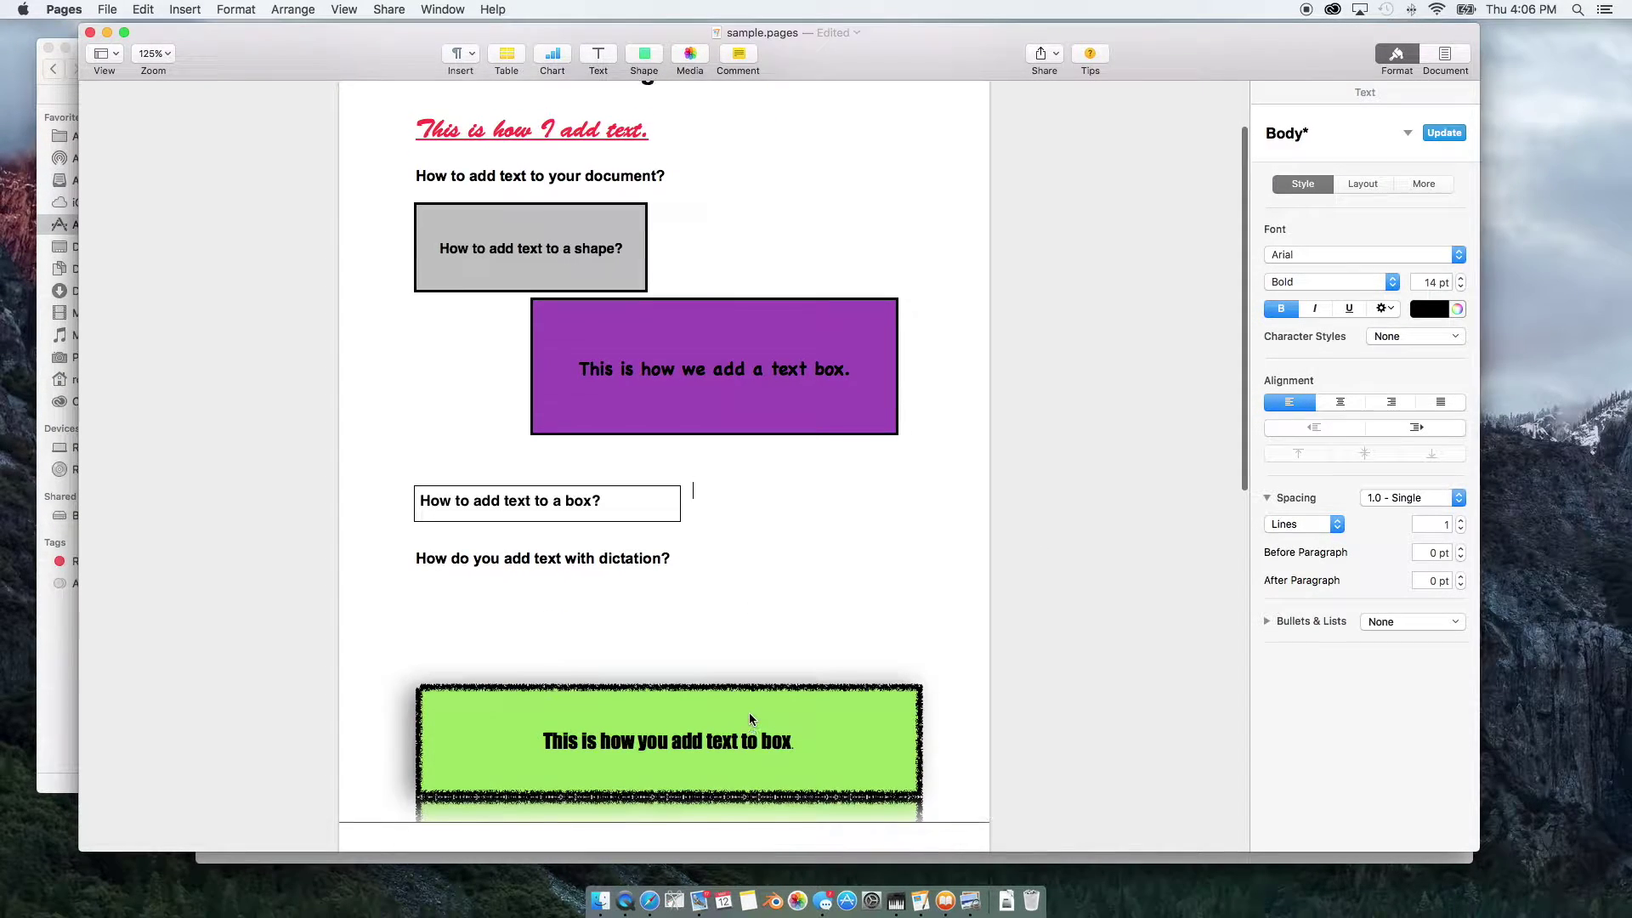
scroll(749, 718, "up", 2)
left_click_drag(769, 437, 658, 433)
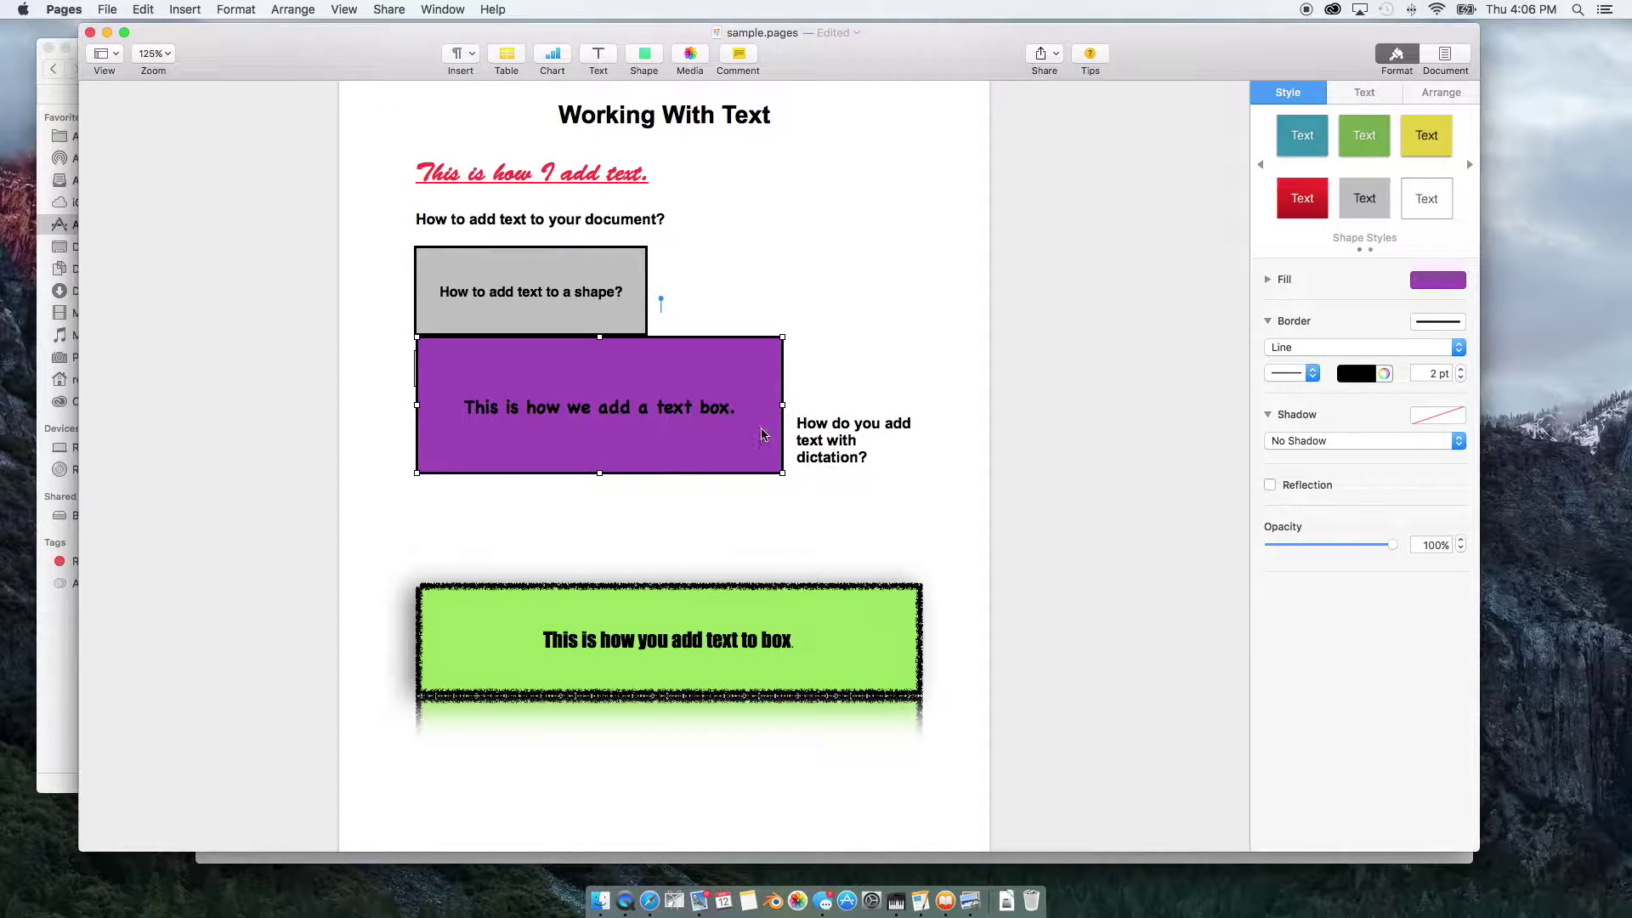
left_click(808, 412)
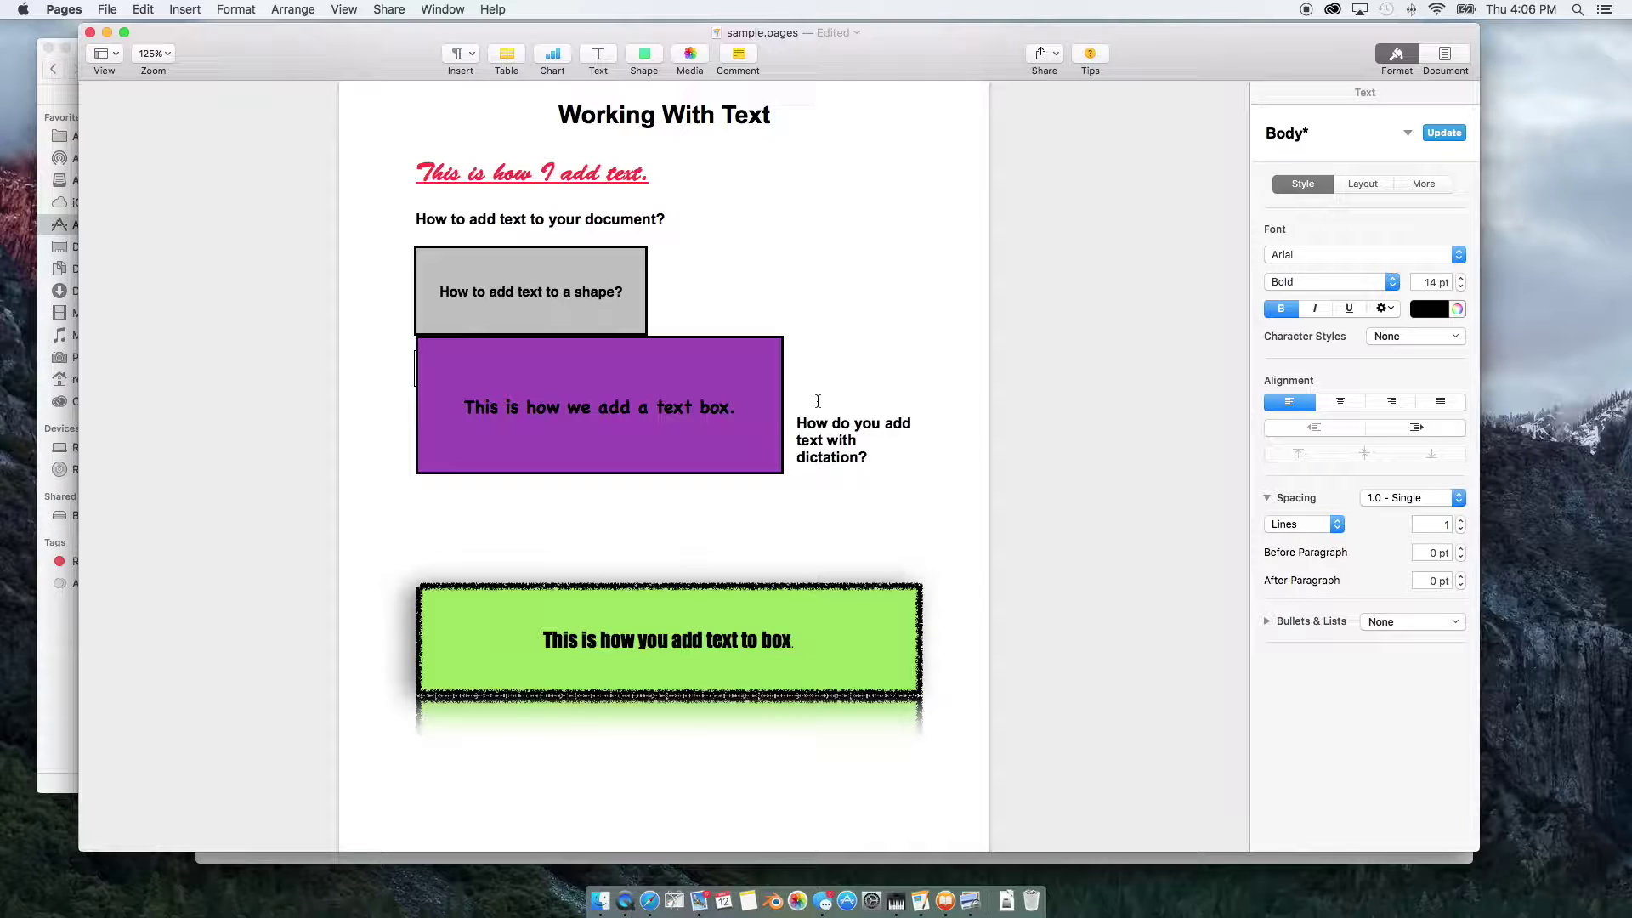
key("Return")
key("Return")
key("Return")
key("Return")
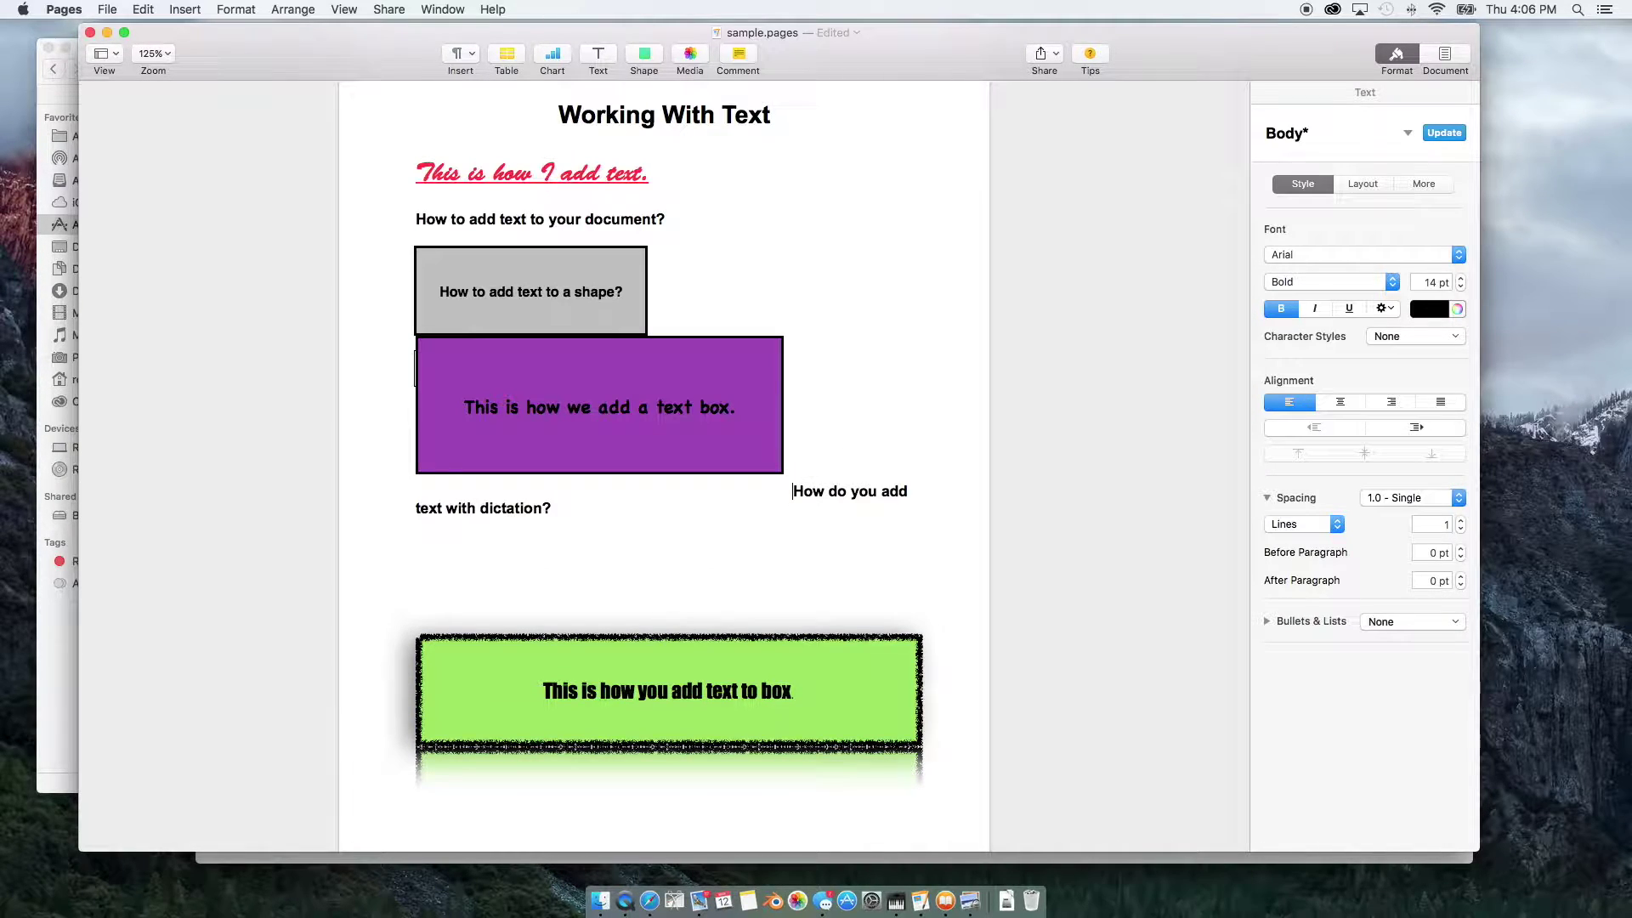
key("Return")
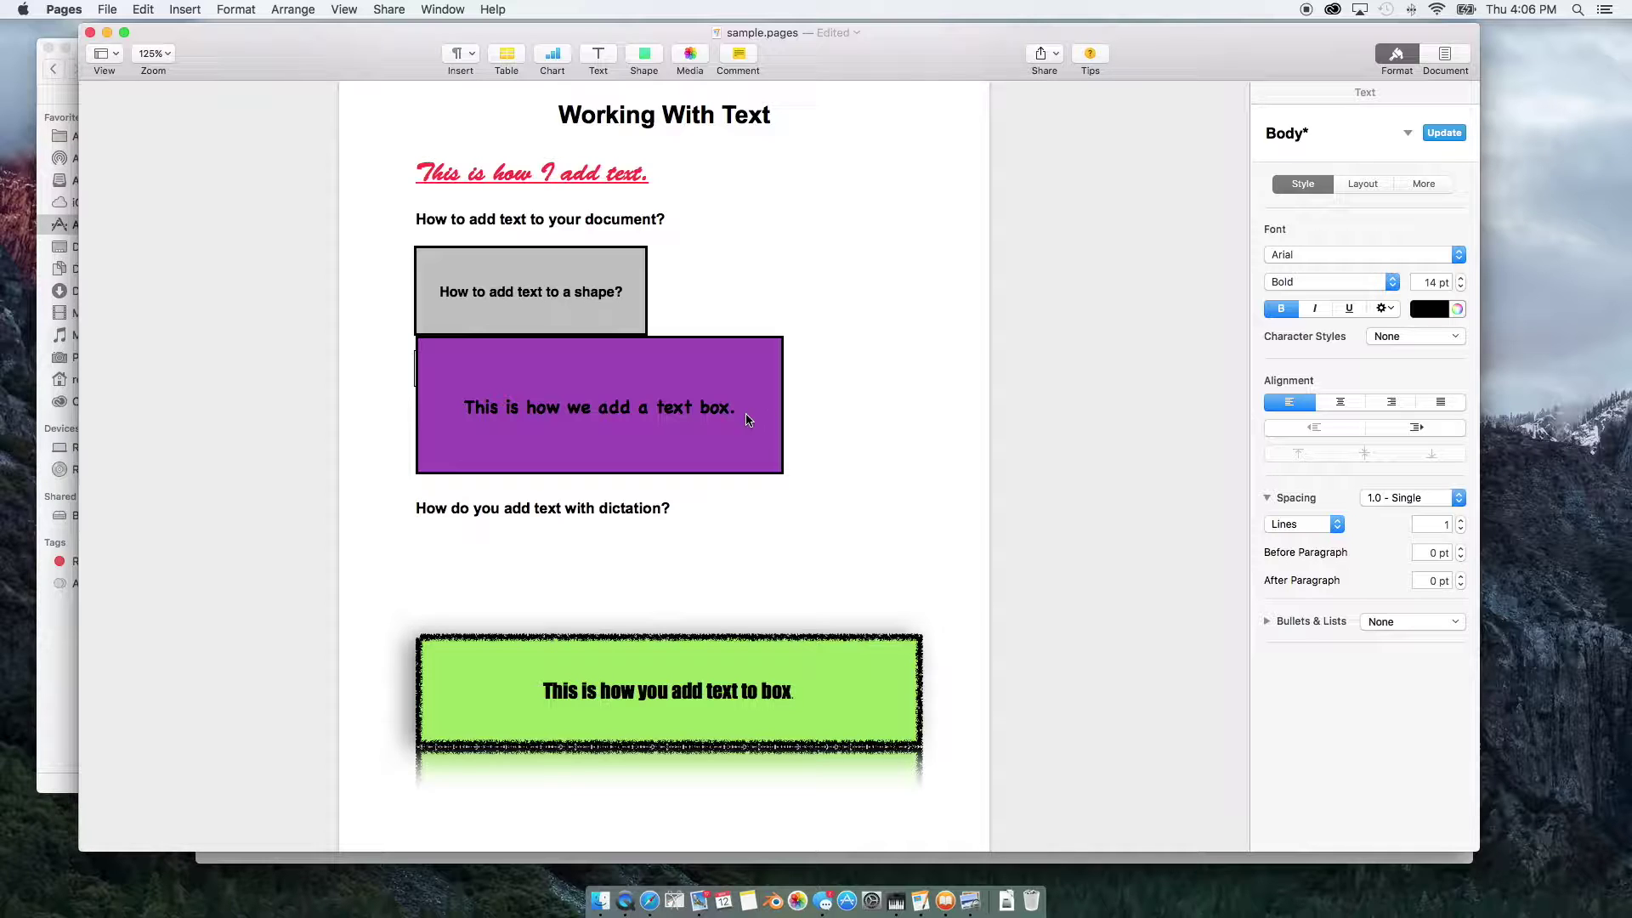
Step: Delete the green box, the purple box and the grey shape
scroll(703, 672, "down", 3)
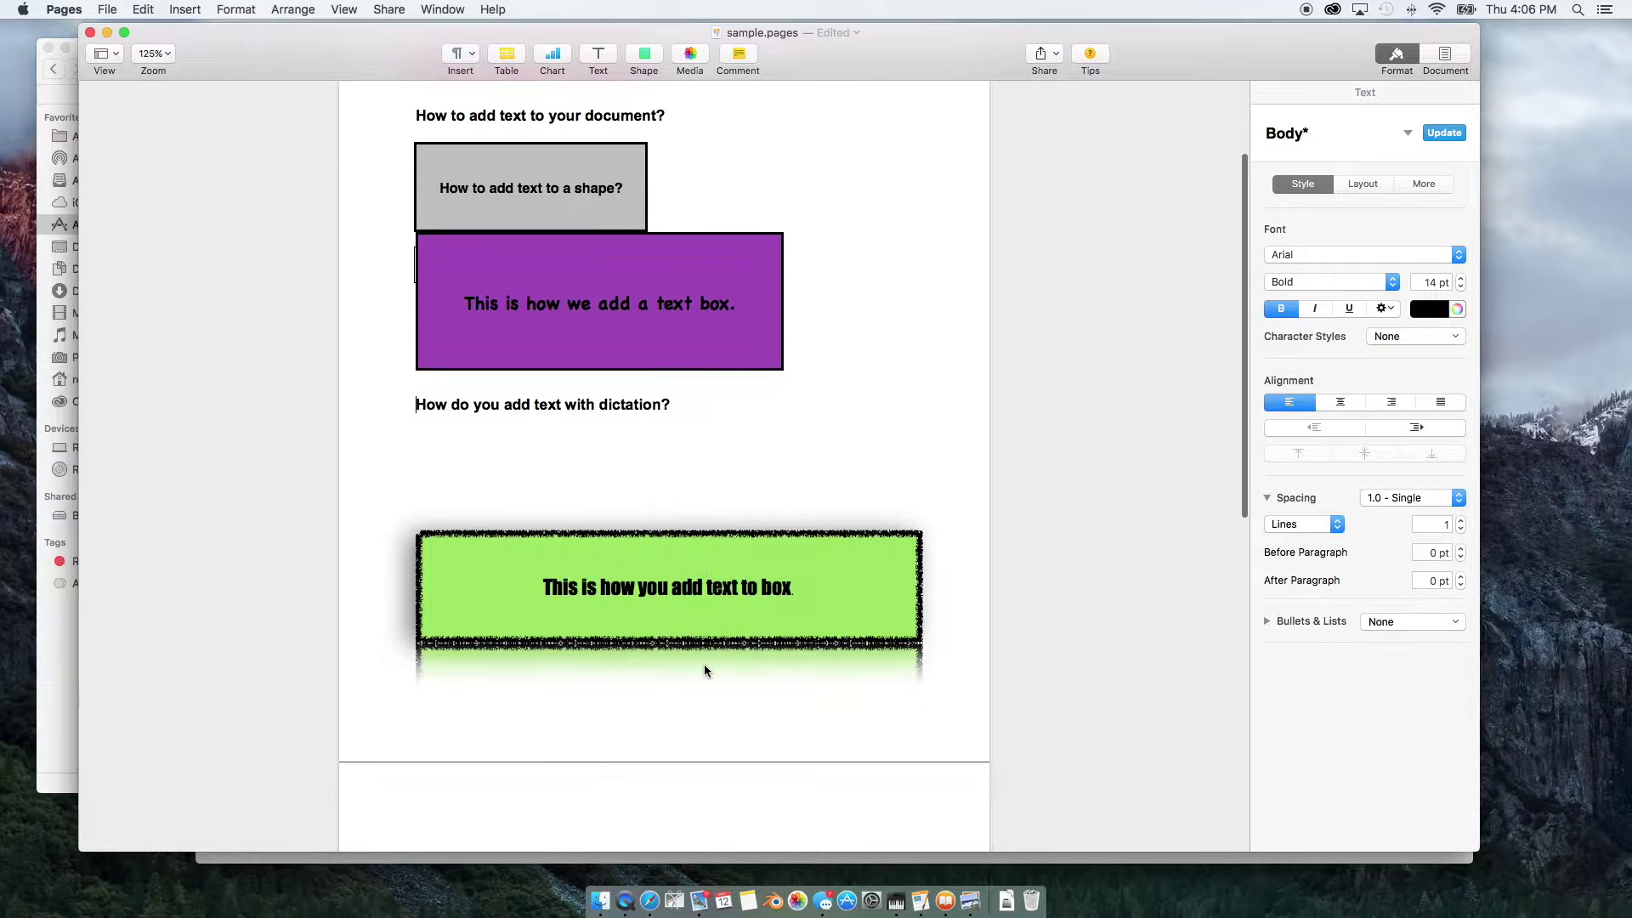
left_click(695, 569)
key("Delete")
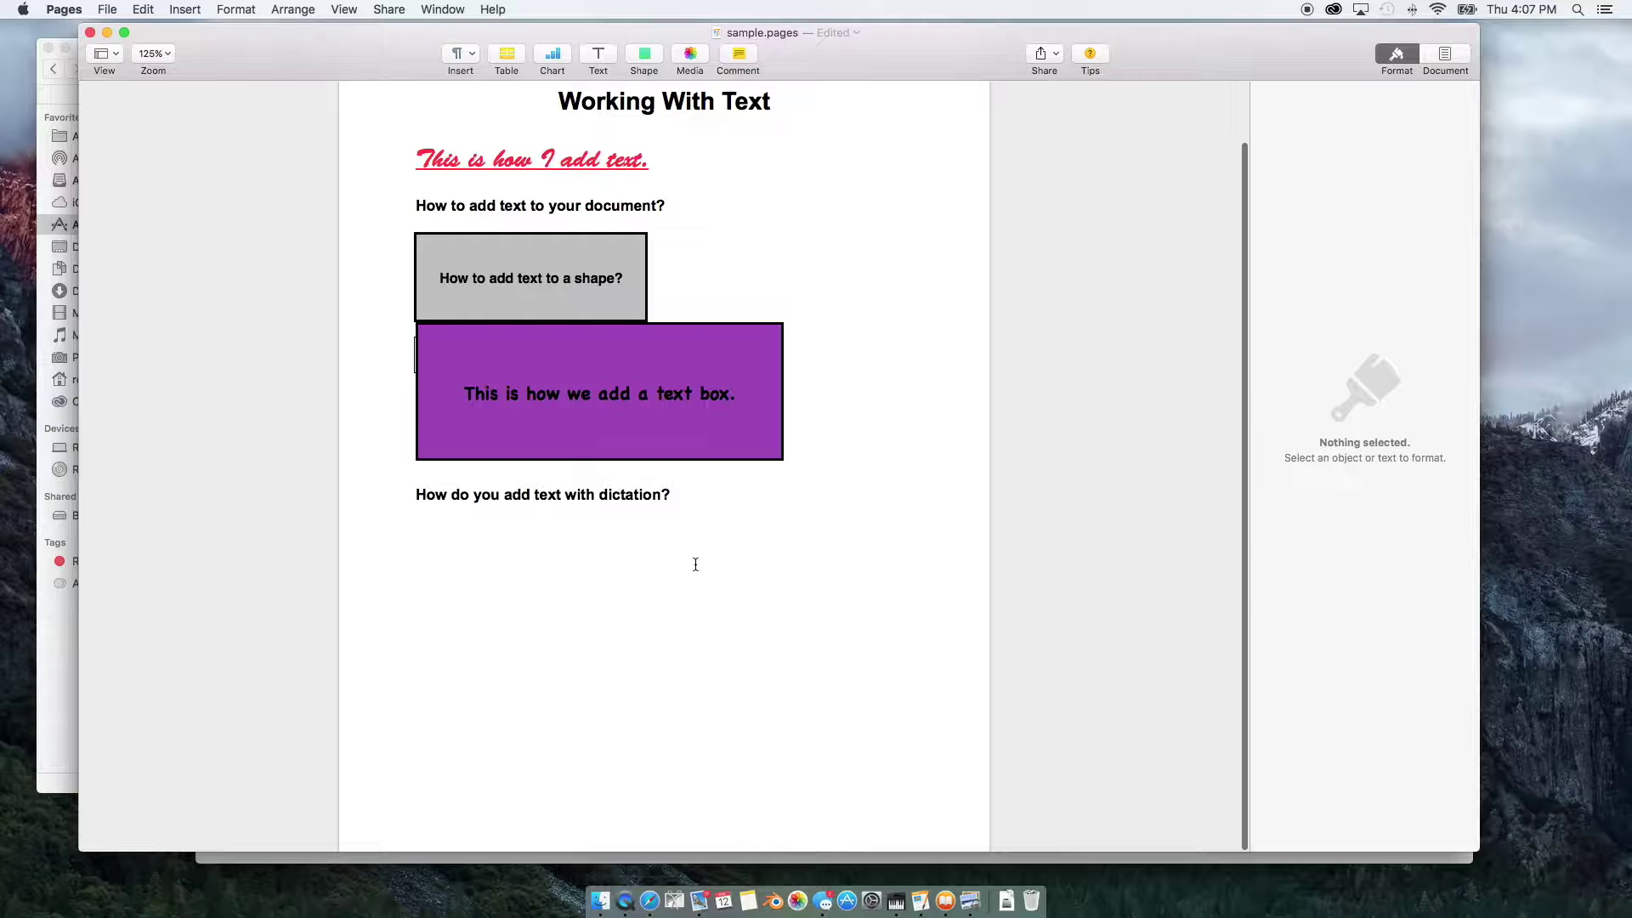
left_click(647, 437)
key("Delete")
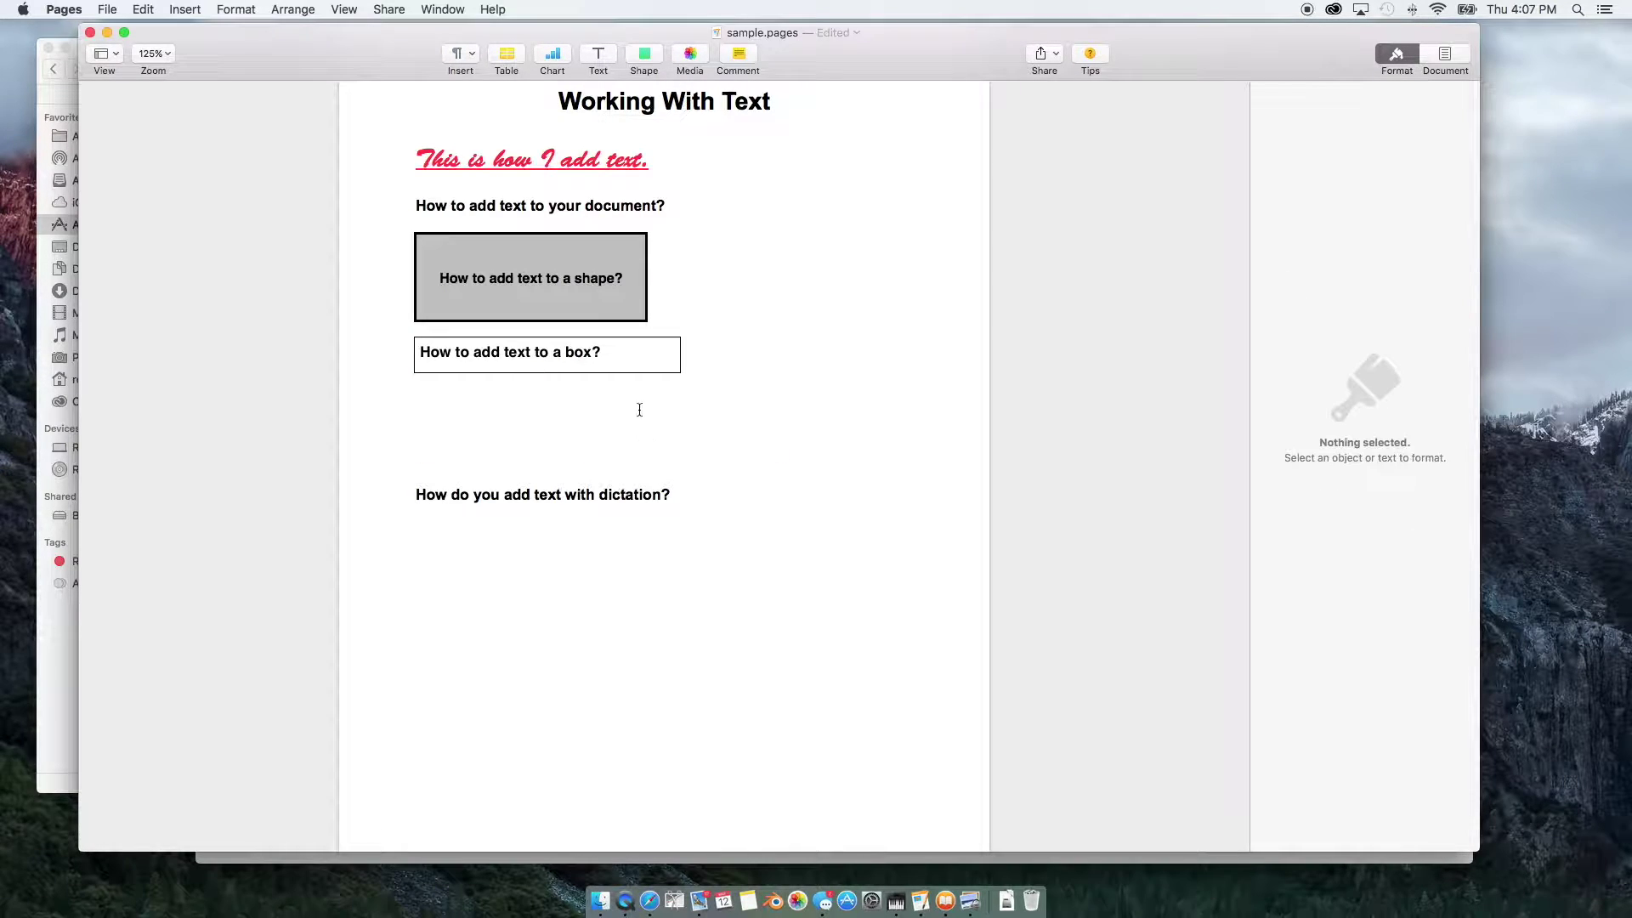
left_click(574, 294)
key("Delete")
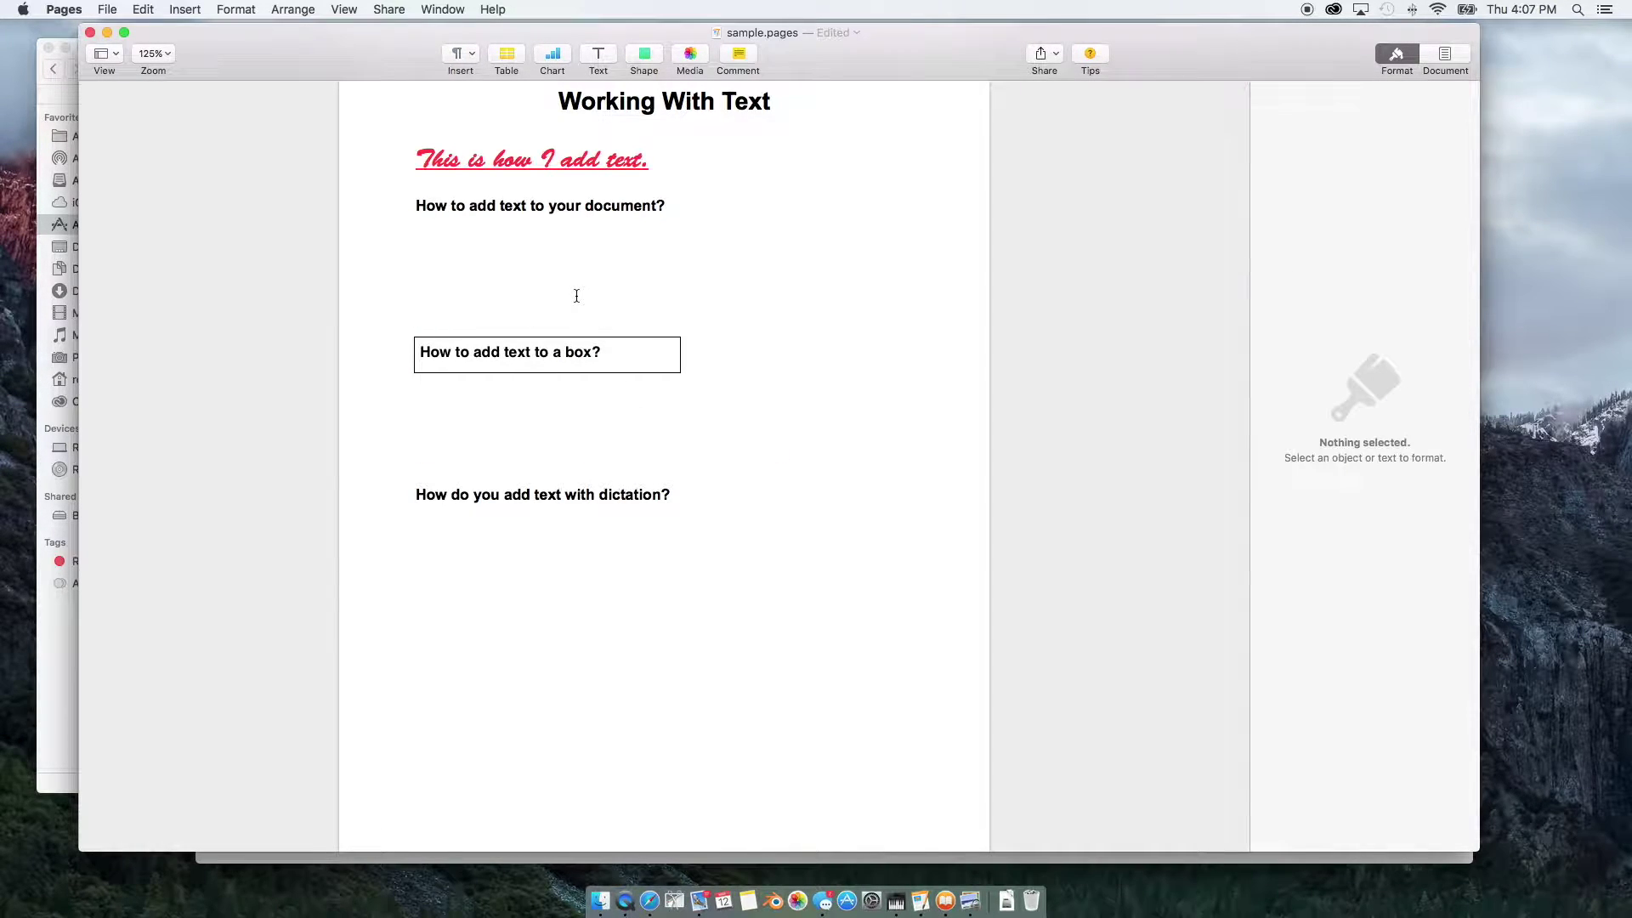
Step: Remove the blank lines so the question sits under the heading, leaving an empty line below it
left_click(453, 305)
key("BackSpace")
key("BackSpace")
key("BackSpace")
key("BackSpace")
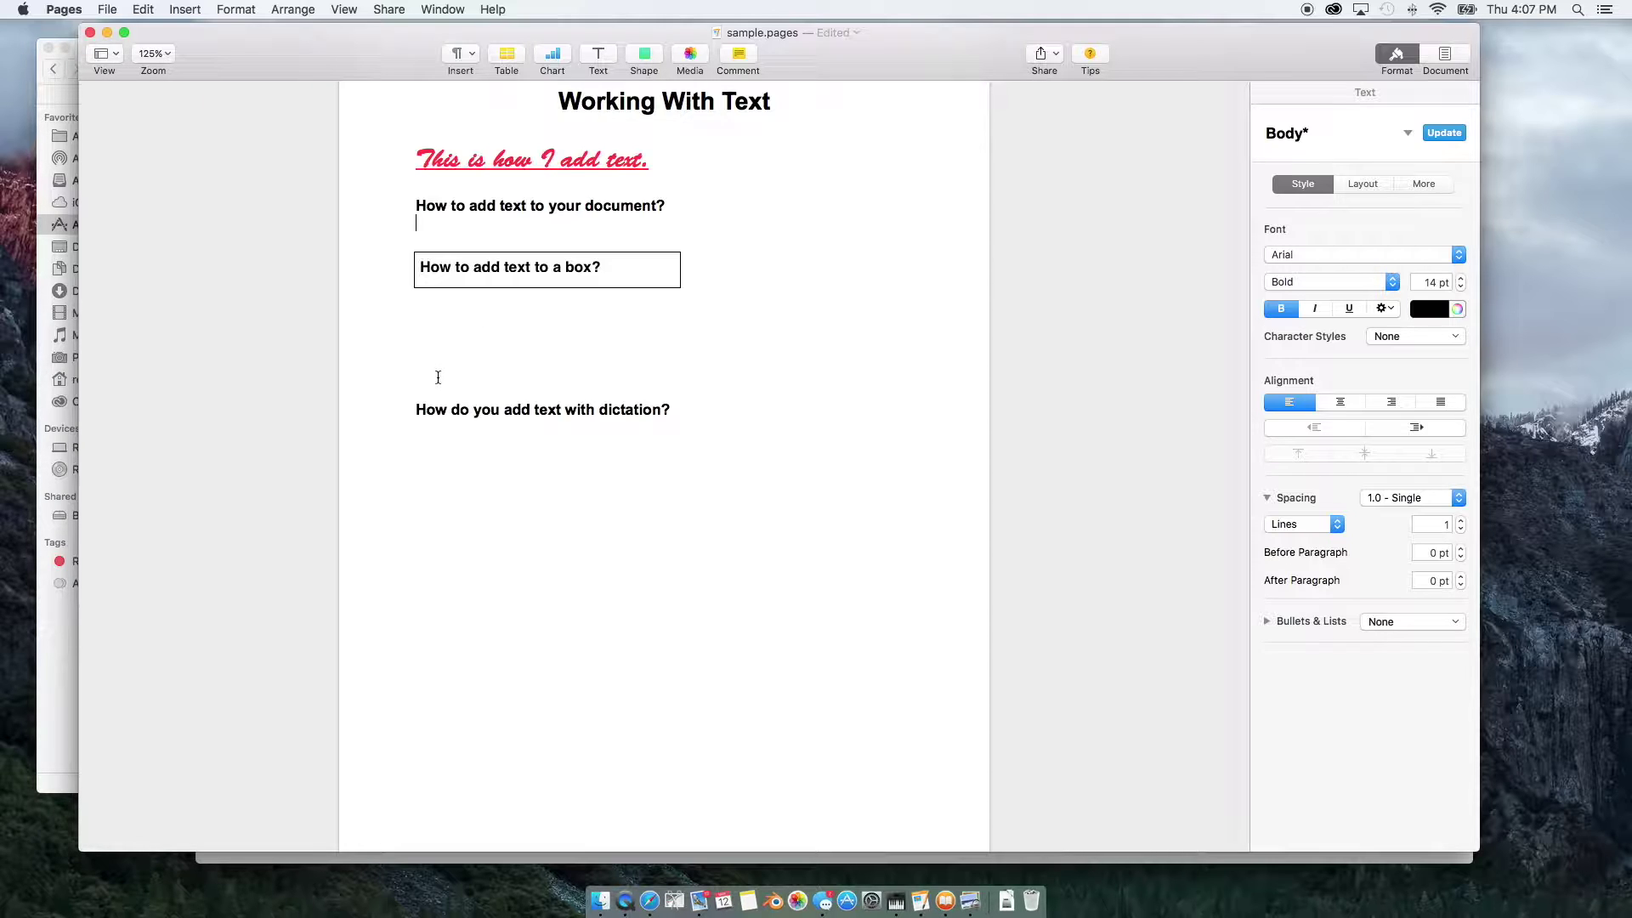
key("BackSpace")
key("BackSpace")
key("BackSpace")
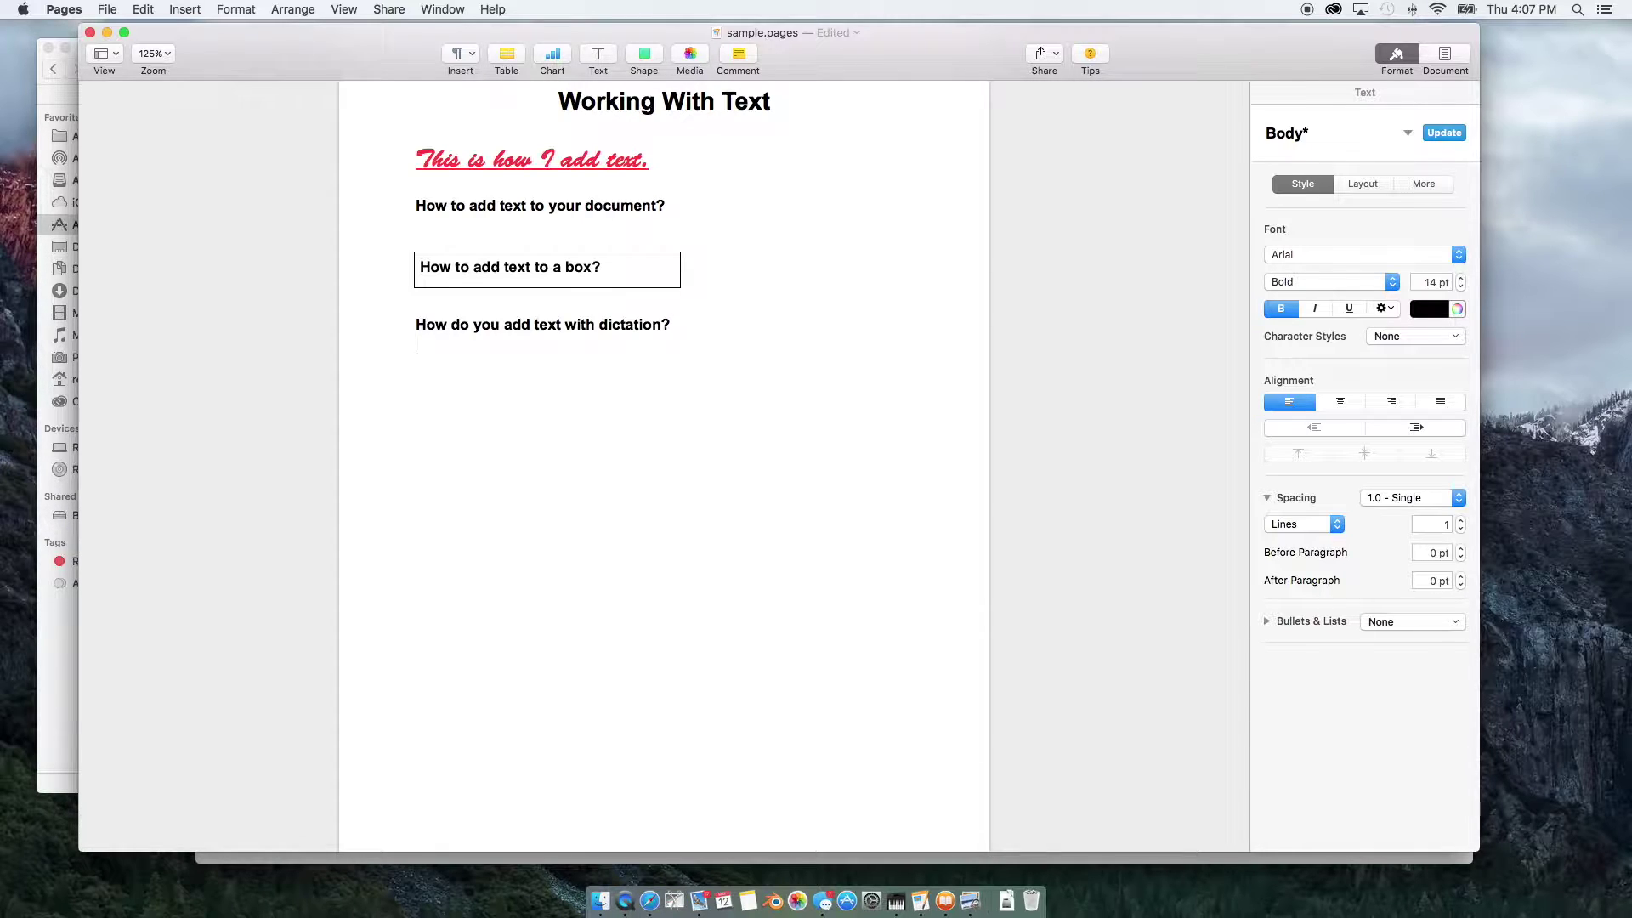
key("Return")
left_click(142, 10)
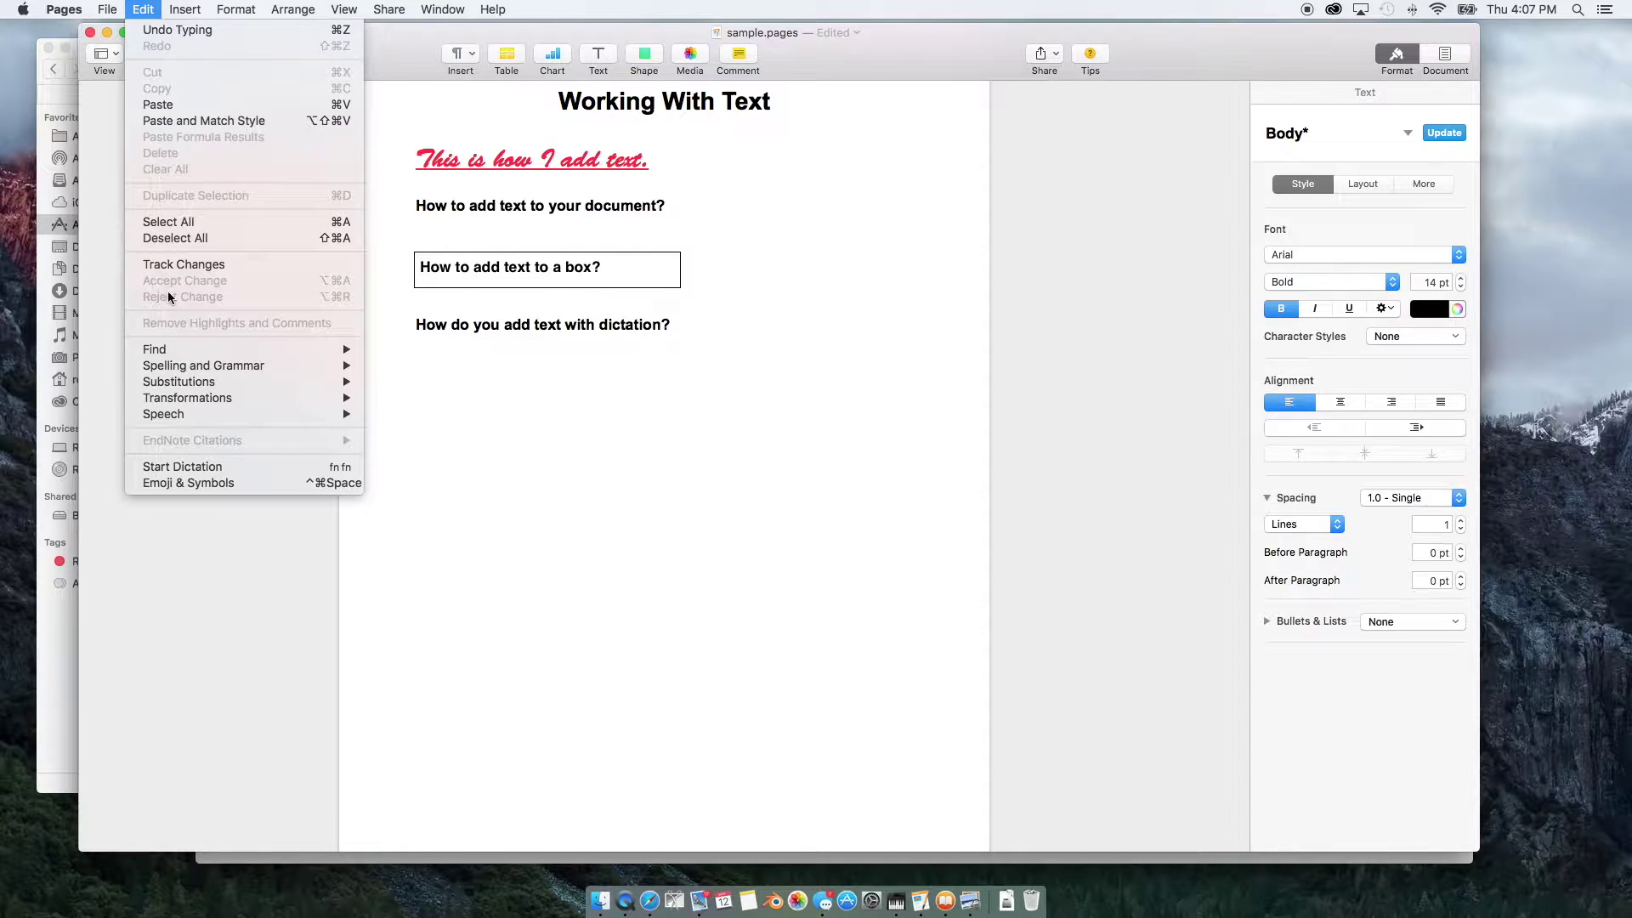
Step: Start dictation from the Edit menu on the empty line under the dictation question
mouse_move(166, 391)
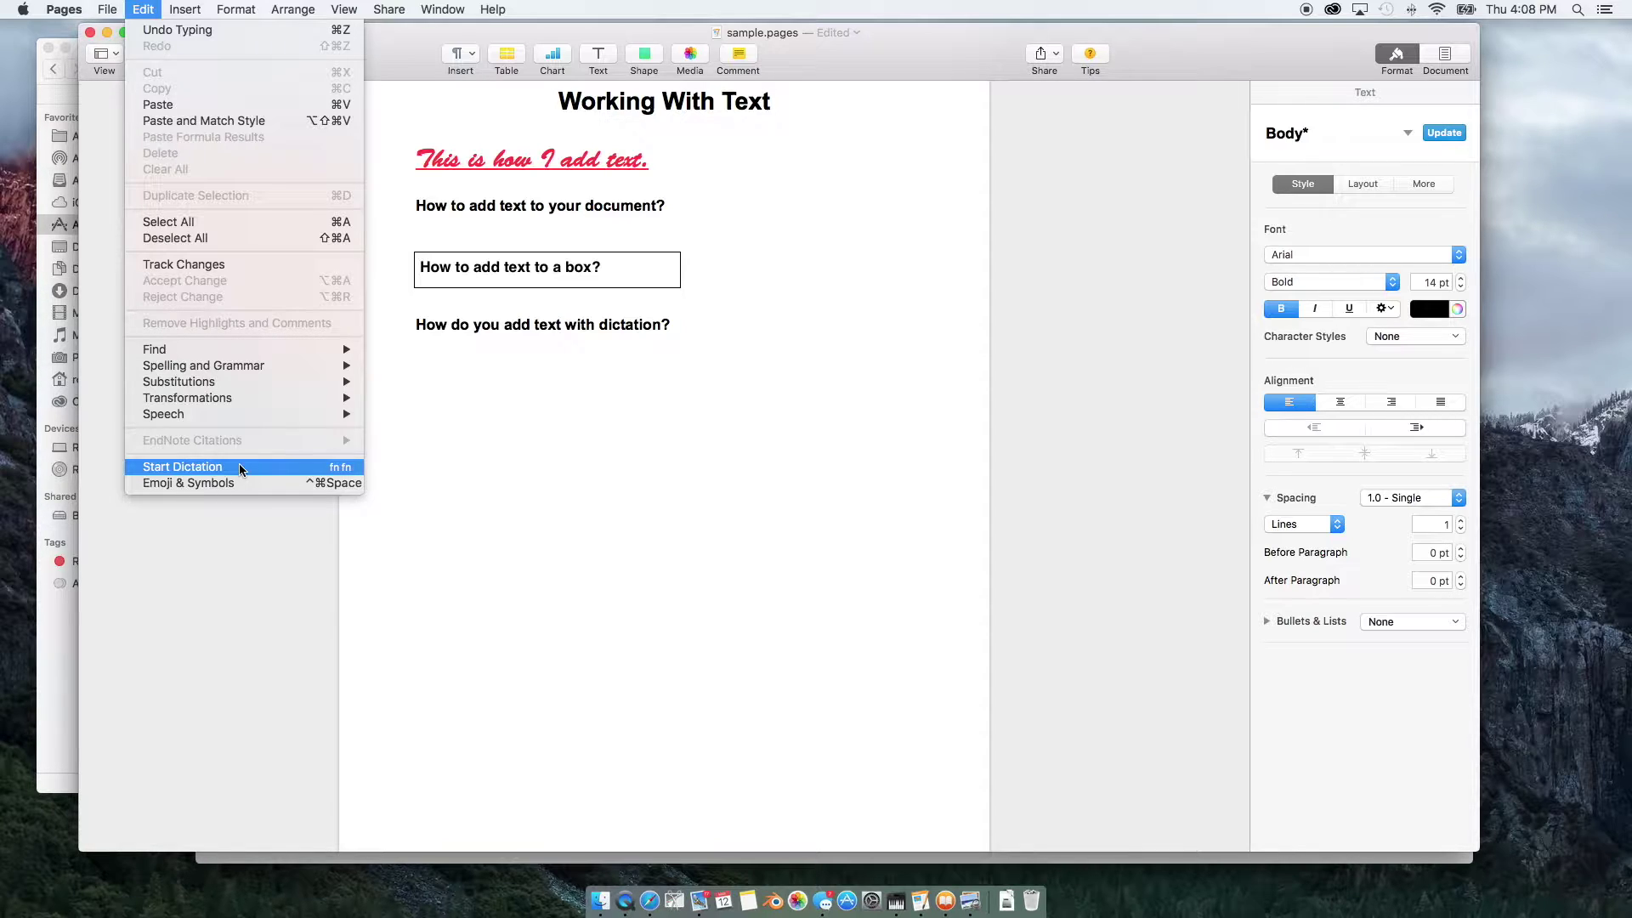
left_click(238, 469)
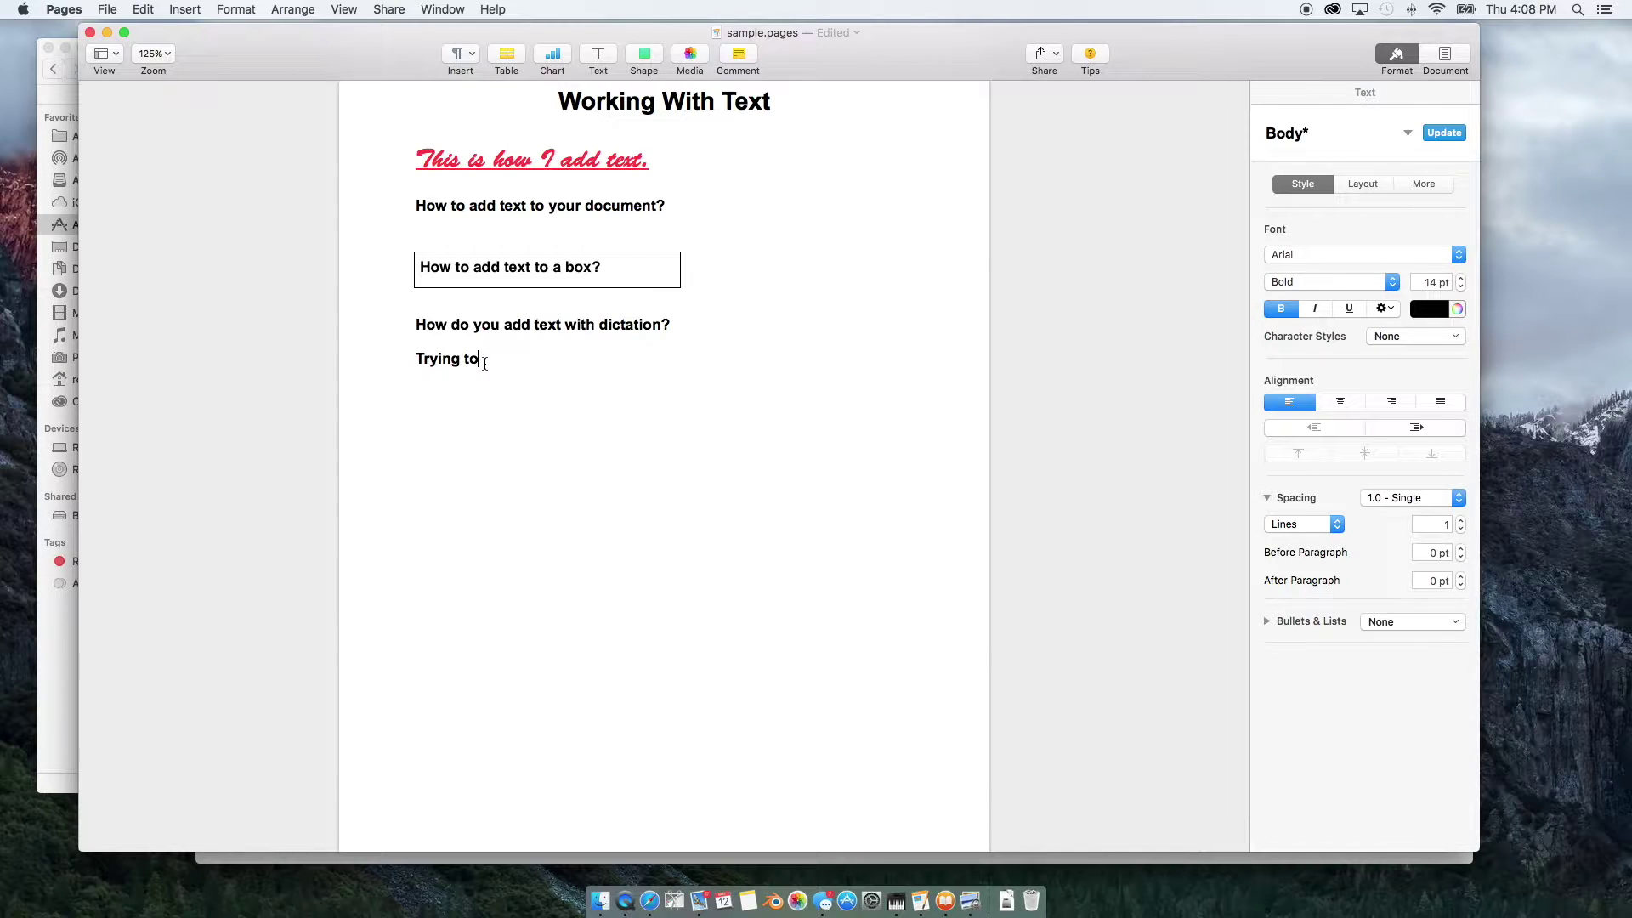
Step: Replace 'Trying to' with the dictated sentence 'This is how you add text with dictation.'
key("BackSpace")
key("BackSpace")
key("BackSpace")
key("BackSpace")
key("BackSpace")
key("BackSpace")
key("BackSpace")
key("BackSpace")
key("BackSpace")
key("fn")
key("fn")
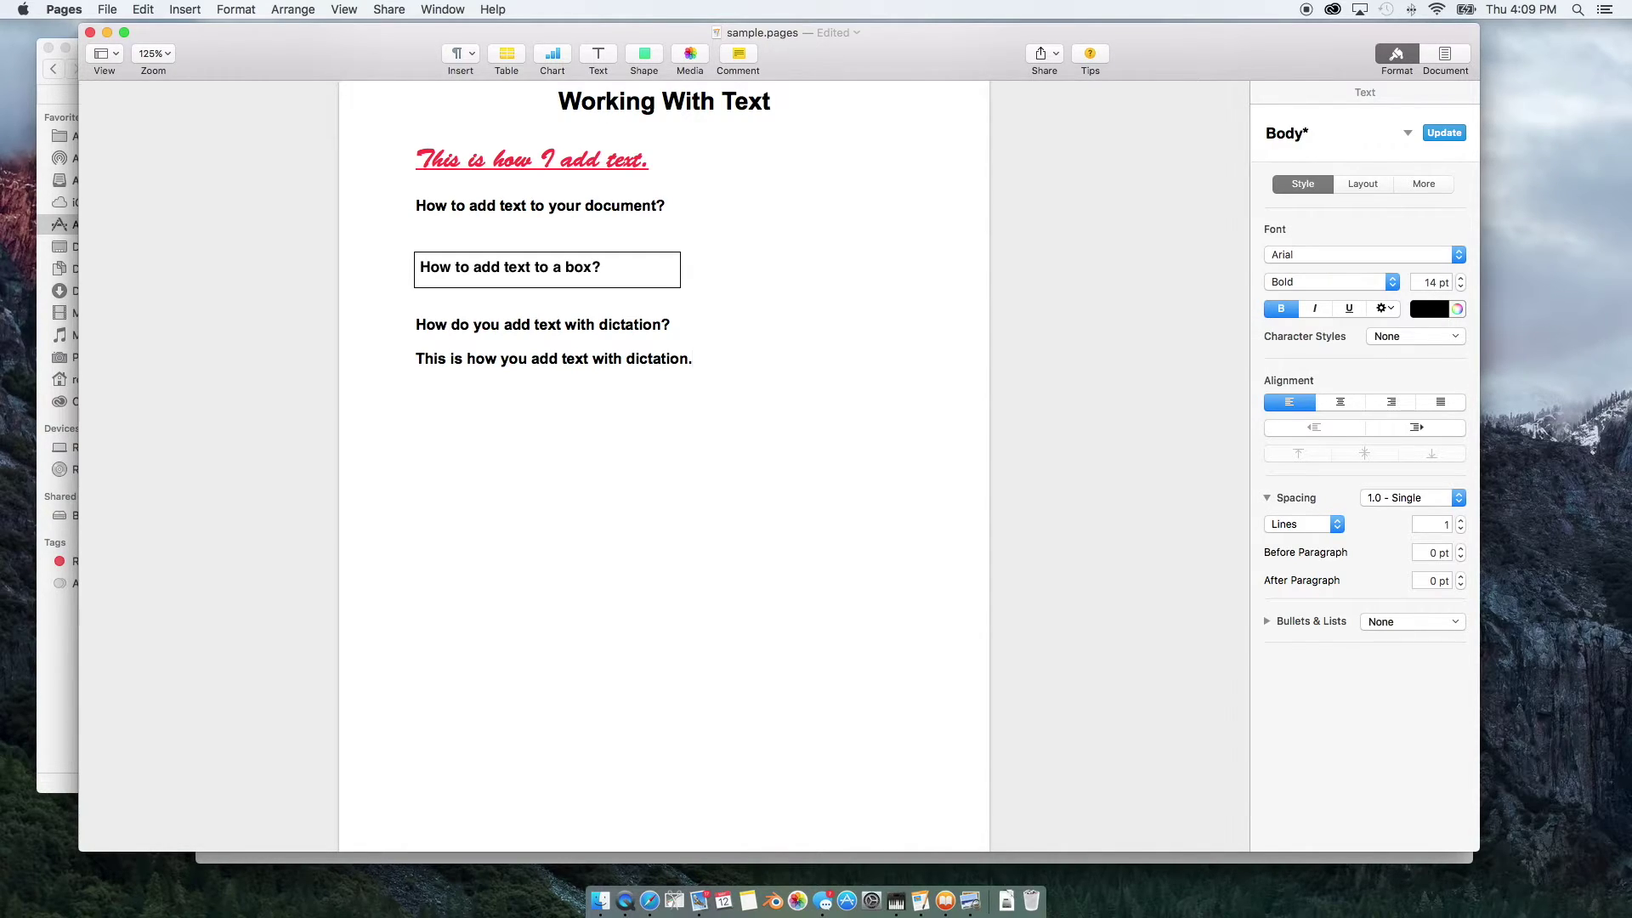
key("Return")
Step: Restart dictation on a new line with the Dictation Commands list shown, ready for 'Can you help me?'
key("fn")
key("fn")
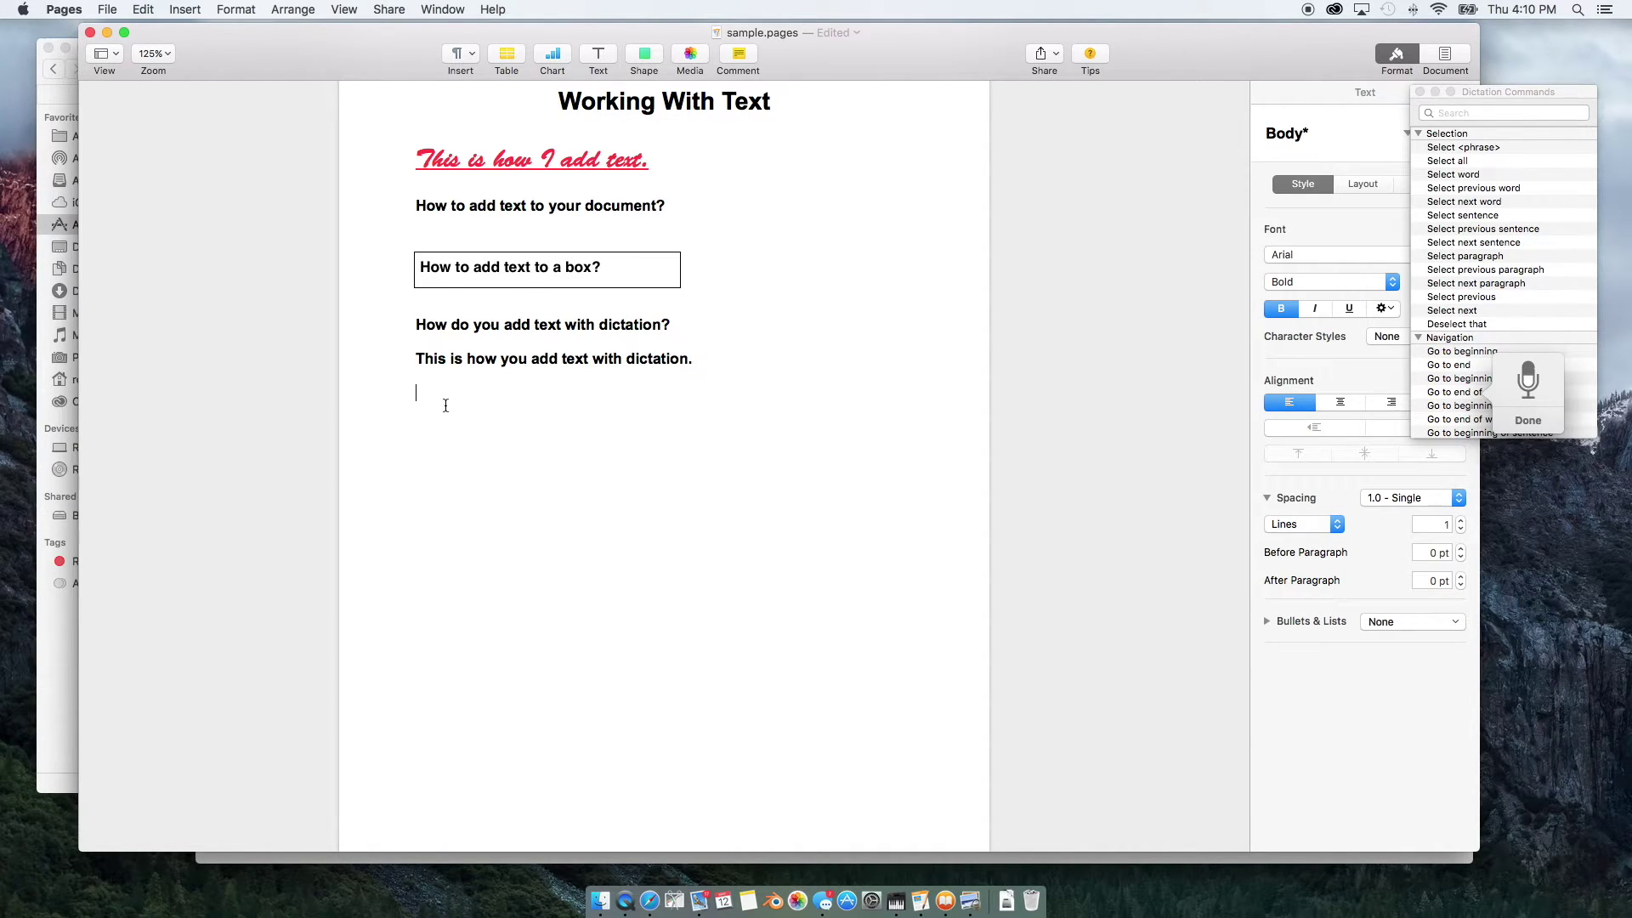